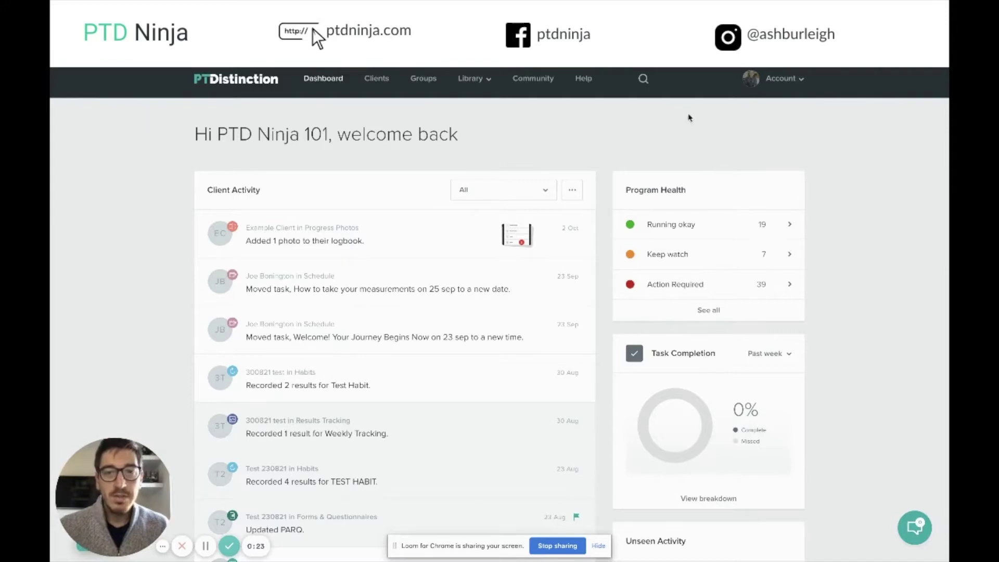
Search for "example" and open the tracking setup of Example Client
click(644, 81)
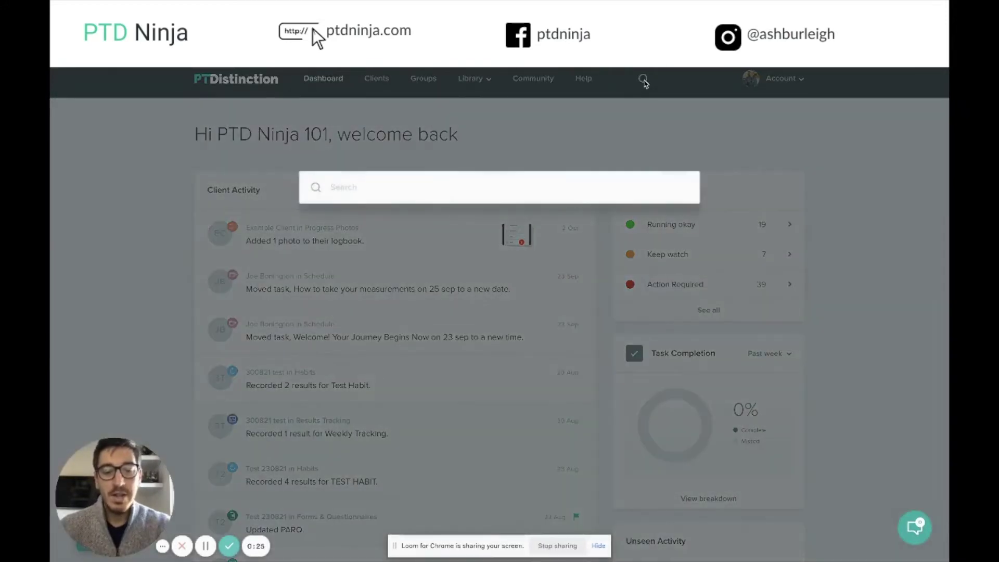
text(example)
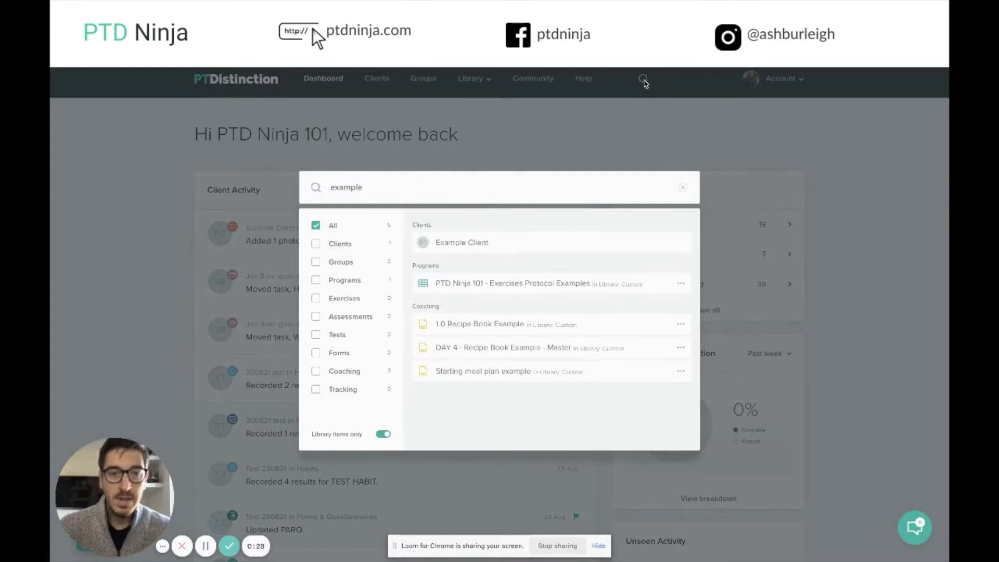
click(474, 246)
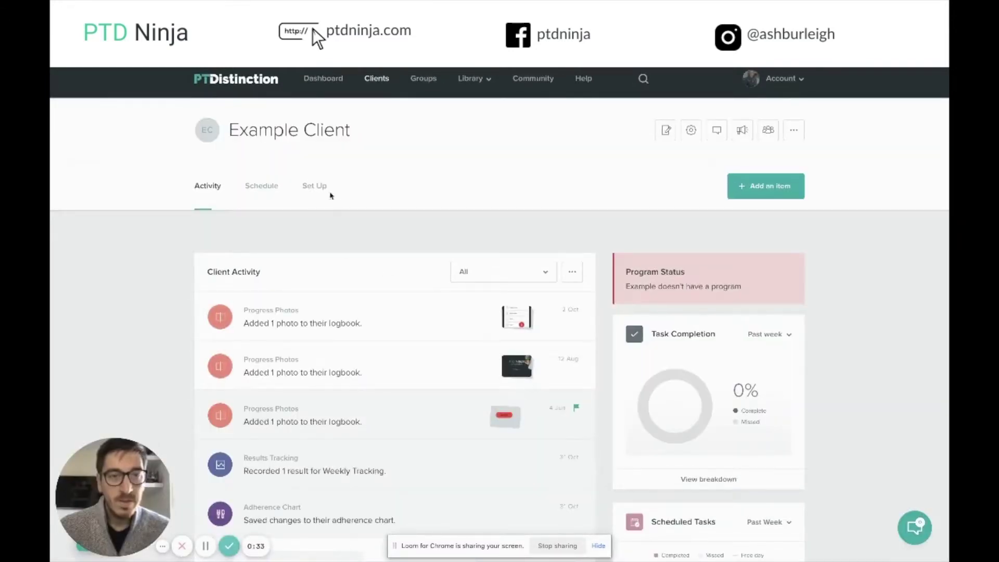
click(314, 188)
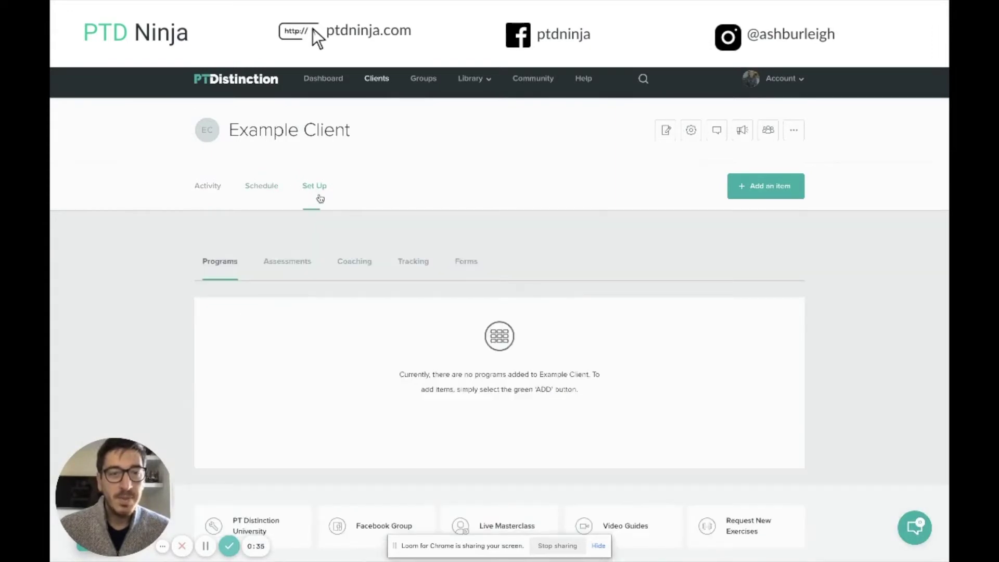
click(412, 267)
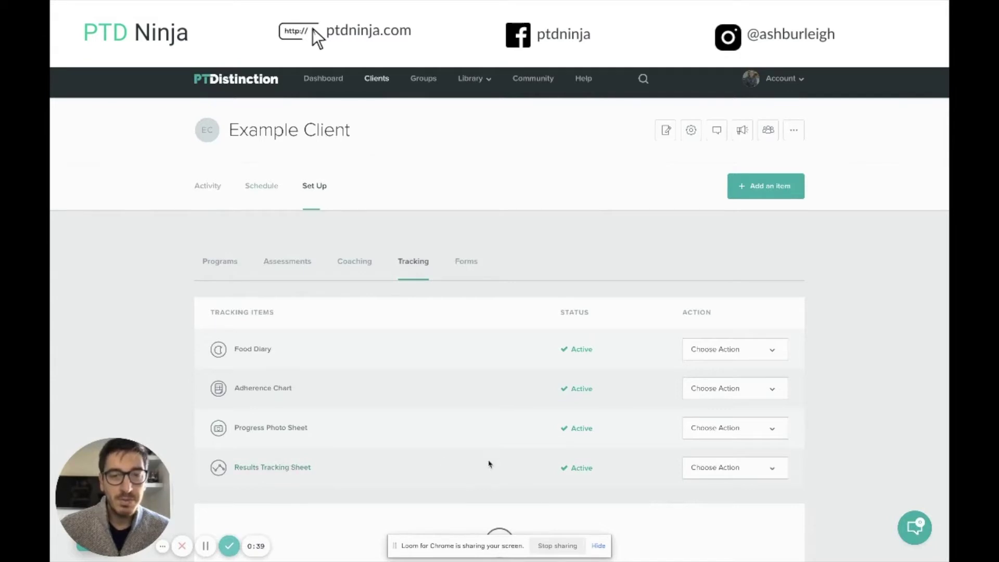
Review the client's tracking items and the status of each one
scroll(489, 463, down, 1)
scroll(281, 417, up, 1)
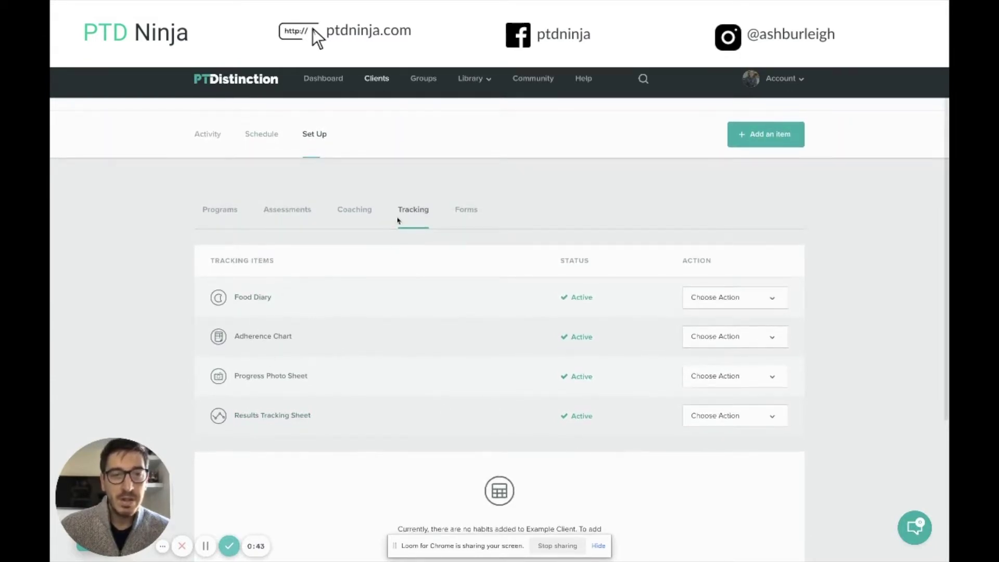
scroll(408, 216, up, 1)
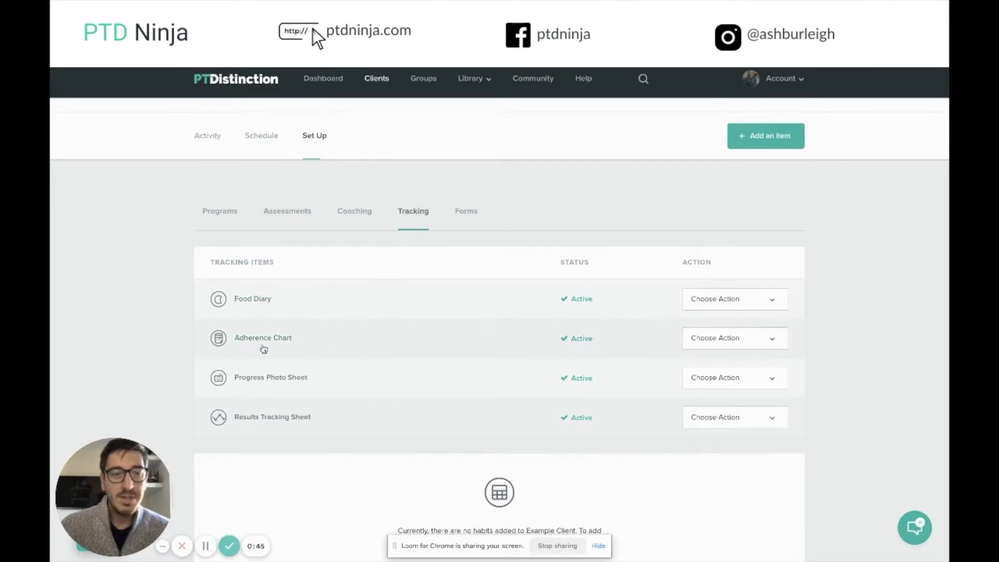
scroll(307, 411, up, 1)
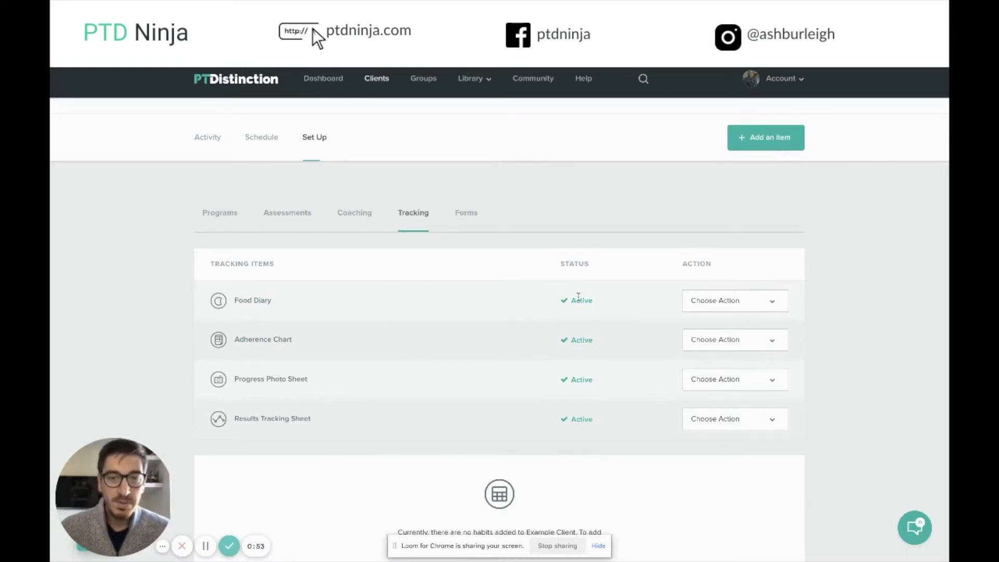
scroll(577, 307, up, 1)
scroll(577, 306, down, 1)
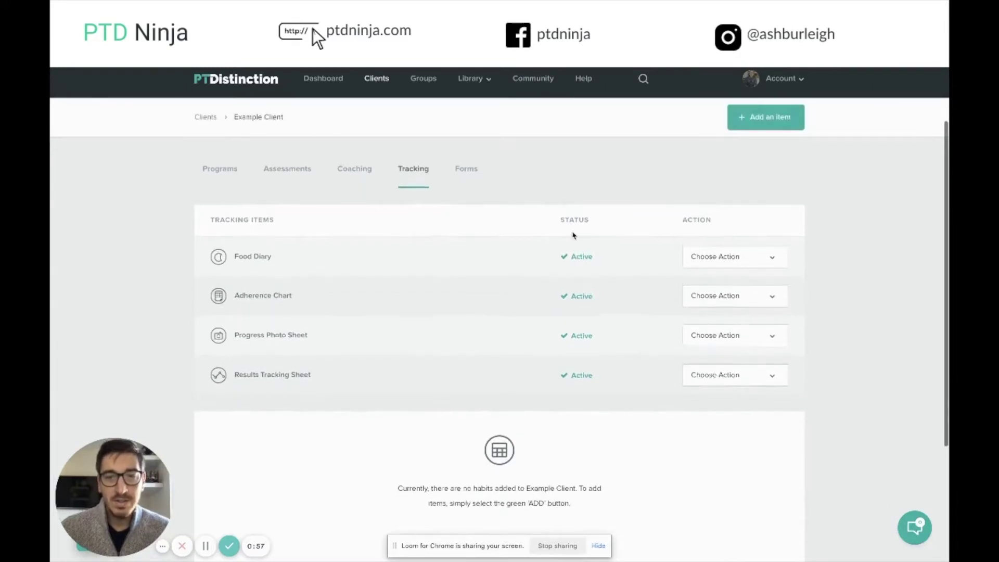
scroll(553, 230, up, 1)
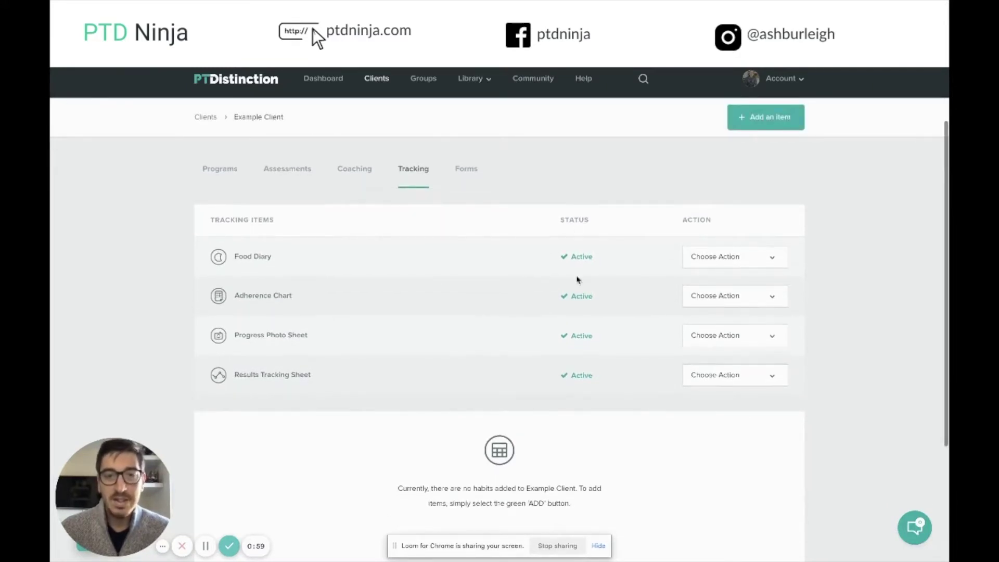
scroll(579, 370, down, 1)
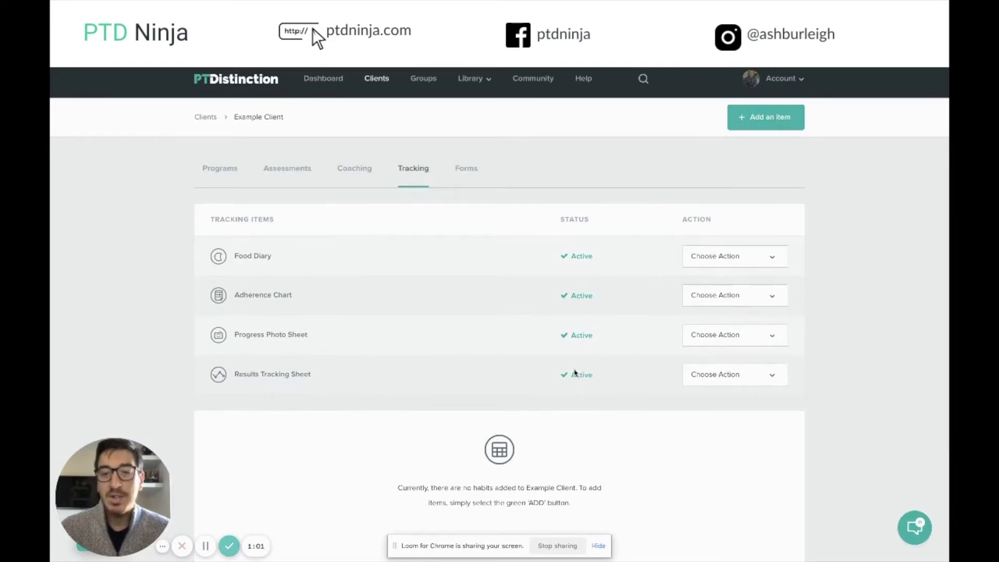
View the status options for the Progress Photo Sheet and leave them without saving
click(762, 338)
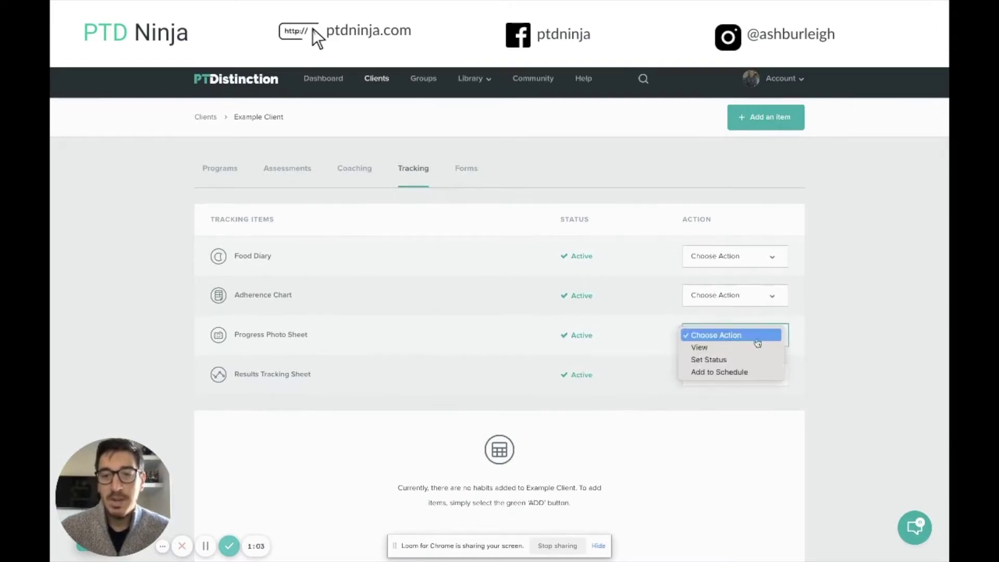
click(716, 359)
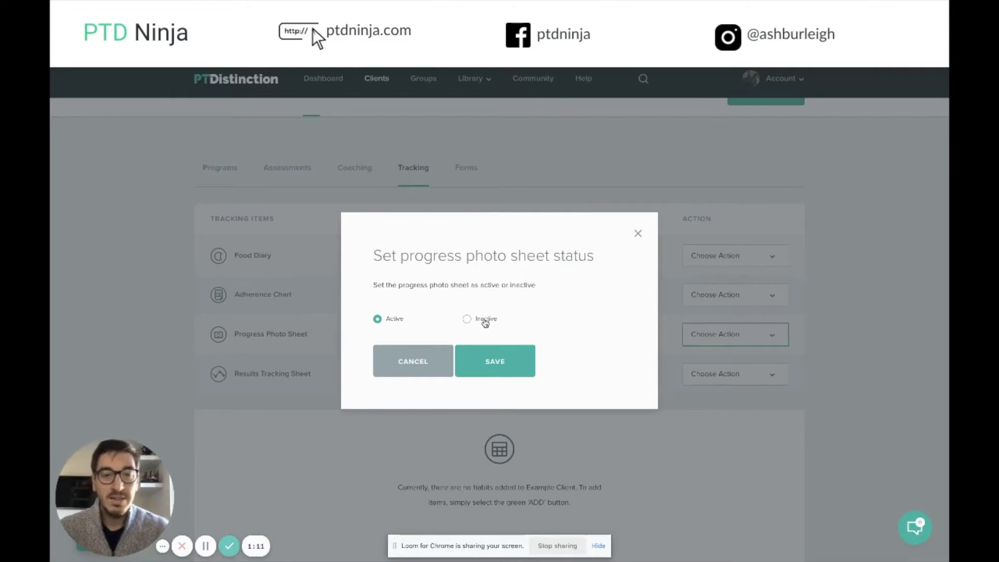
click(638, 233)
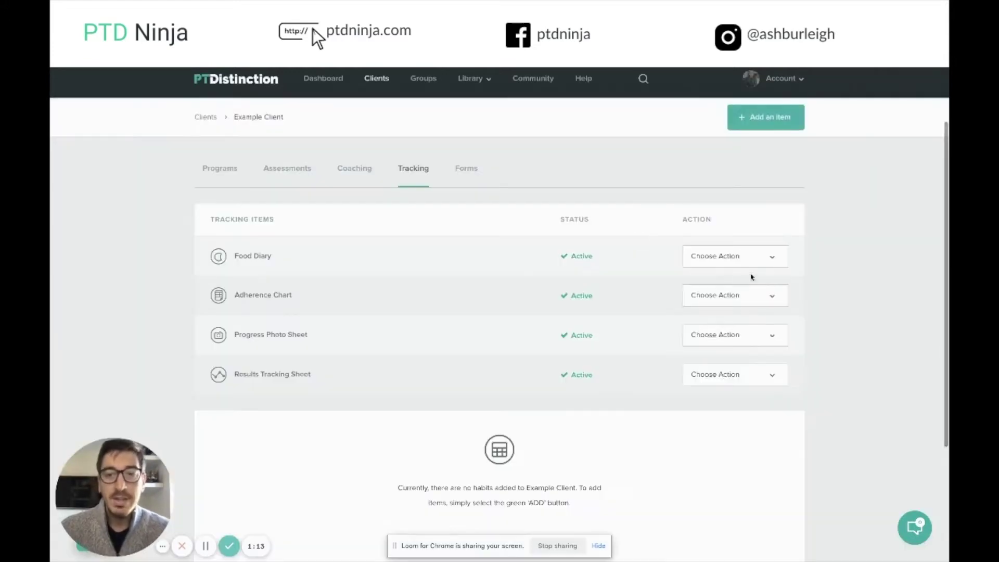
Look through the available actions for the Food Diary, Adherence Chart, Progress Photo Sheet and Results Tracking Sheet
click(738, 255)
click(621, 275)
click(775, 295)
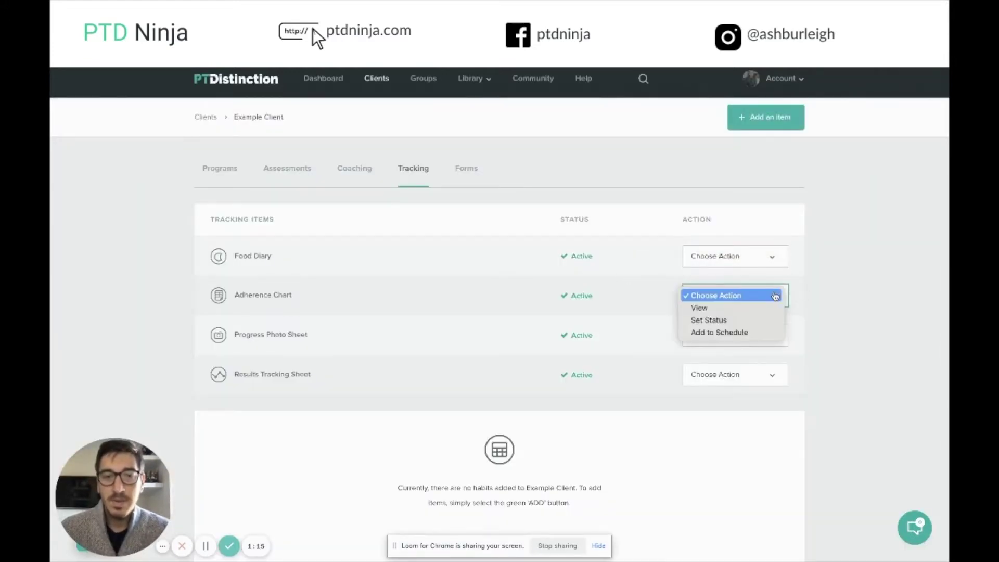
click(624, 326)
click(710, 344)
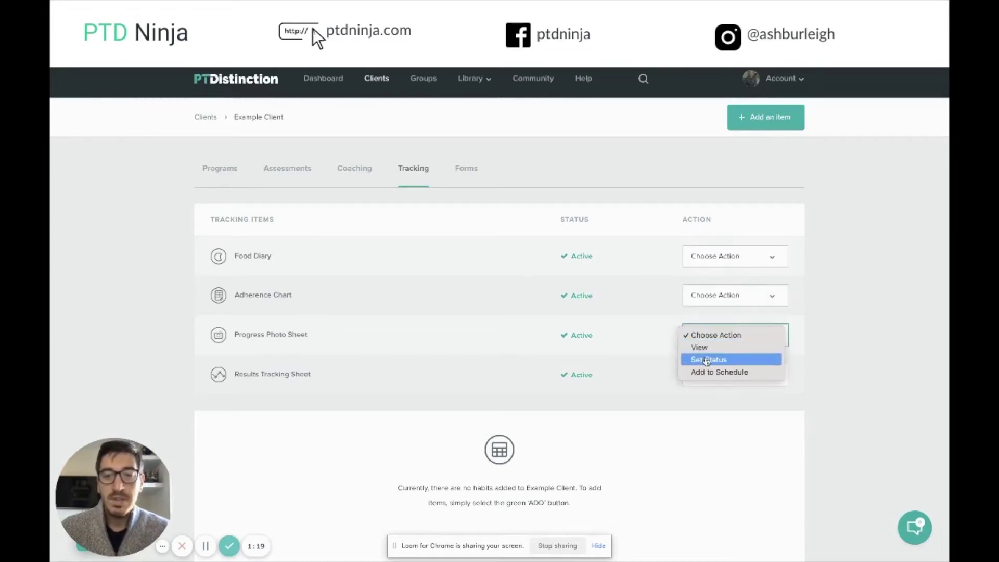
click(886, 345)
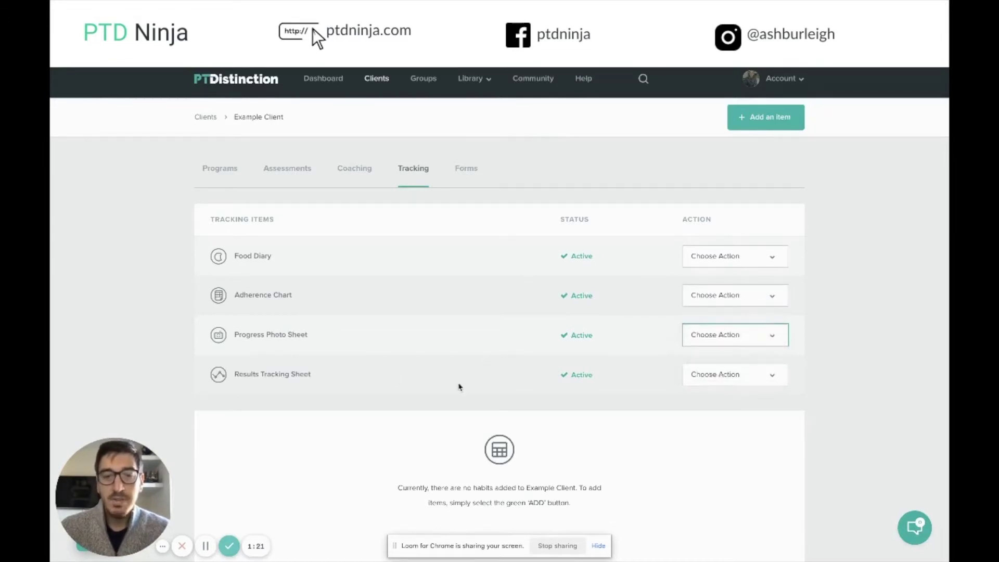
click(751, 376)
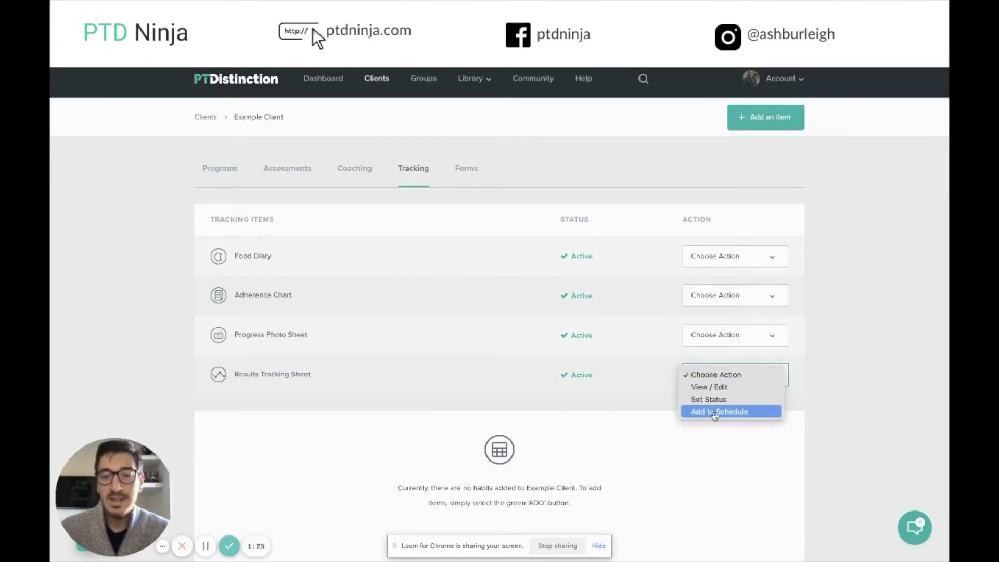
click(881, 358)
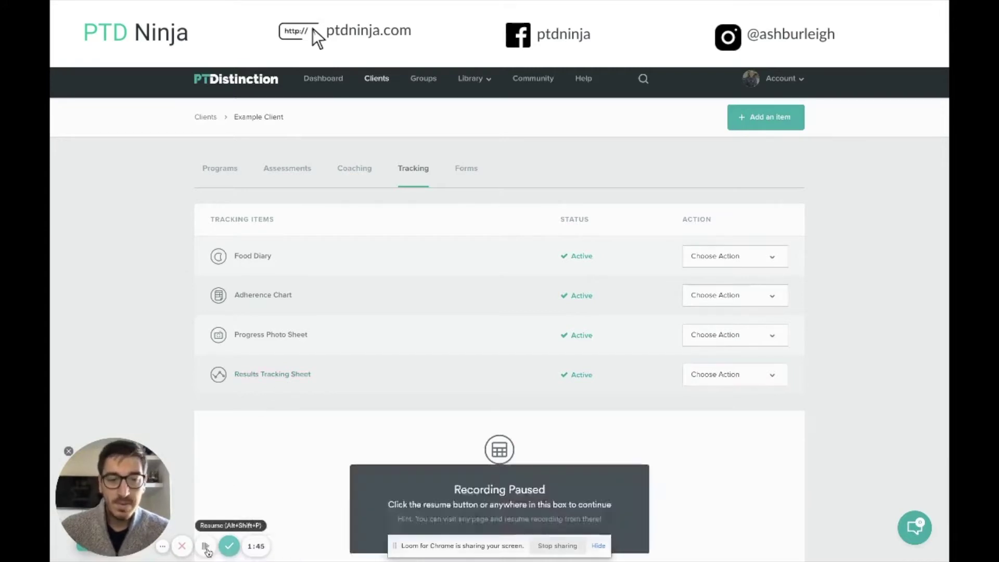
Open Example Client's Results Tracking Sheet for viewing and editing
click(751, 383)
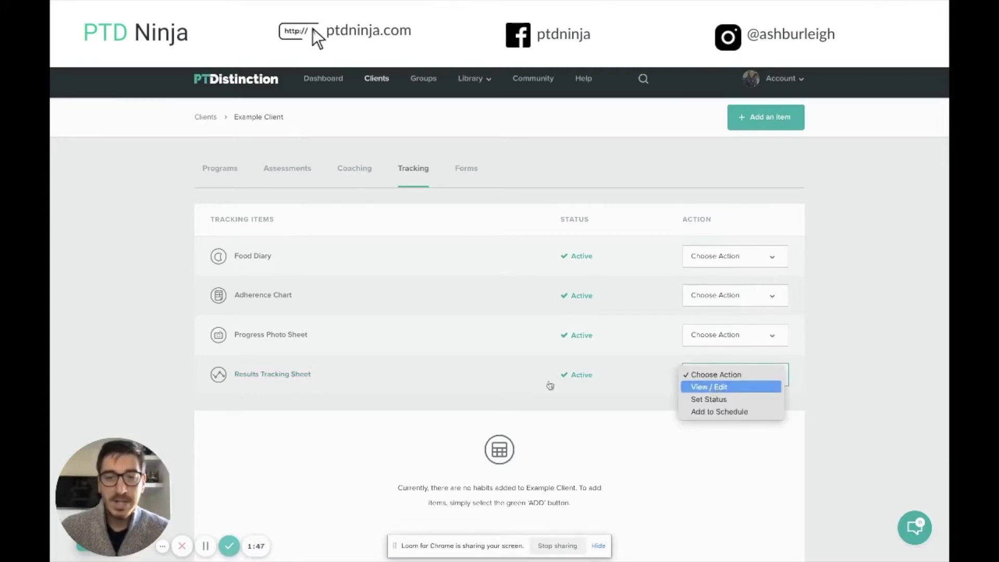
click(551, 386)
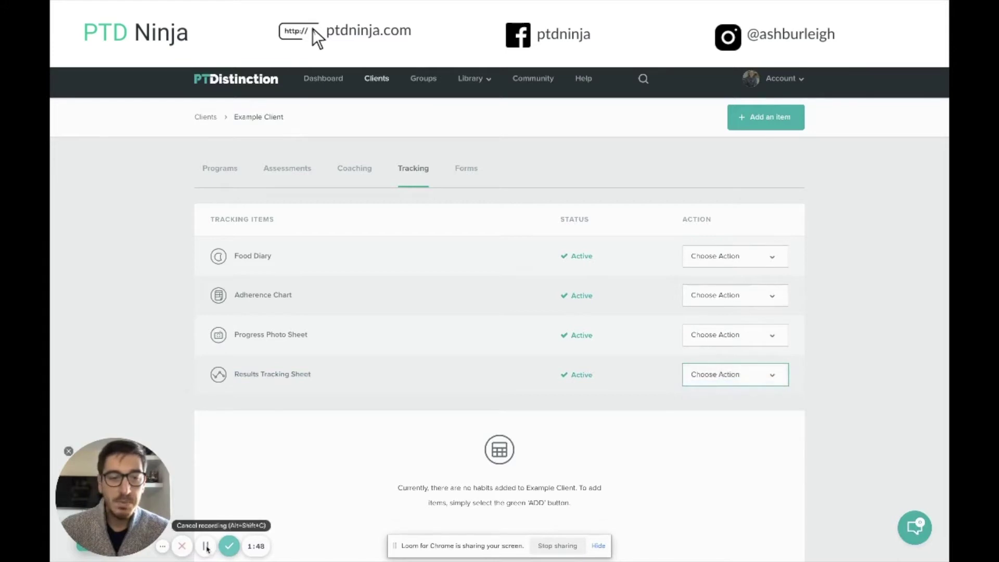
click(206, 545)
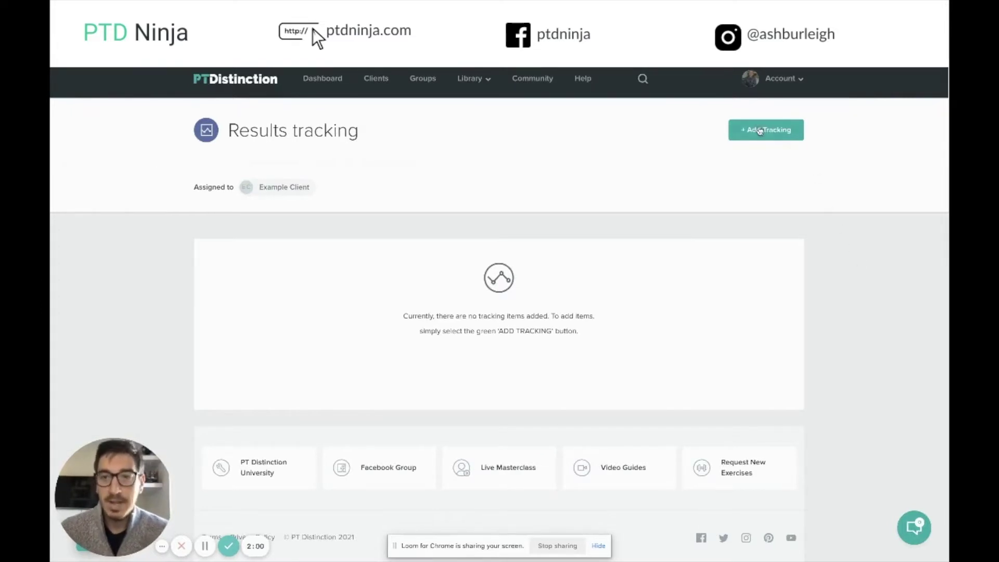
Start a new tracking item and look at the choices offered for the Pre-set and Template types
click(762, 133)
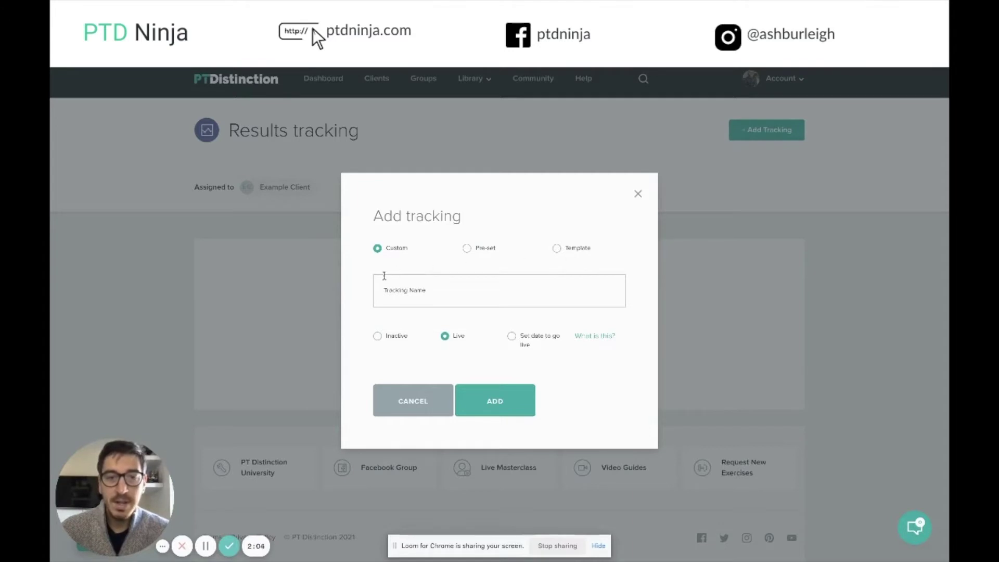
click(467, 248)
click(440, 293)
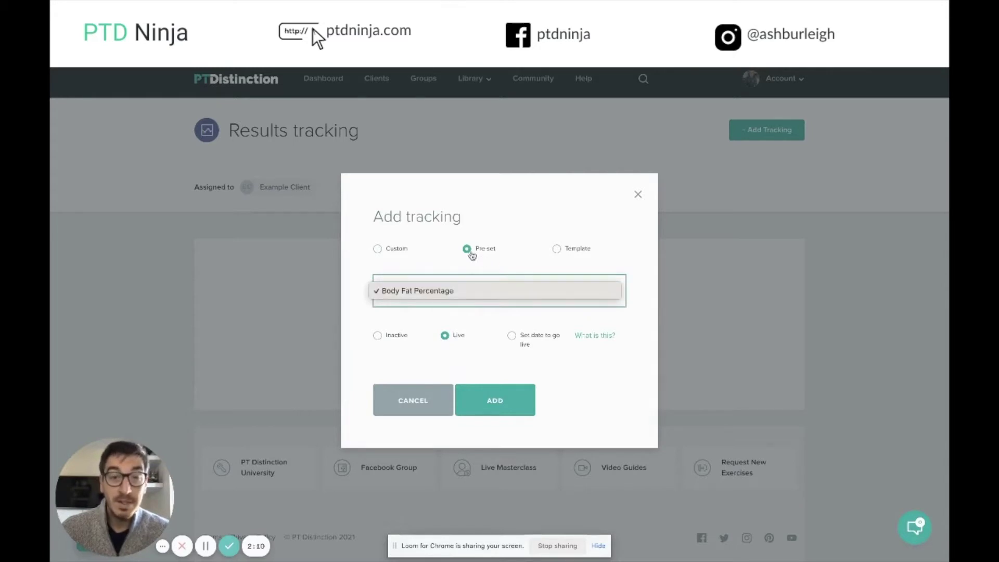
click(563, 254)
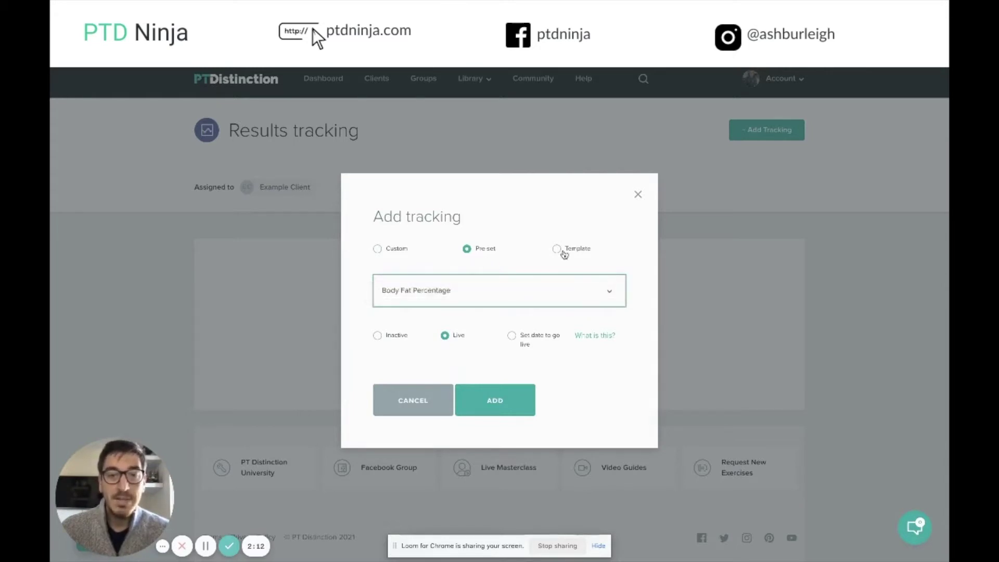
click(556, 249)
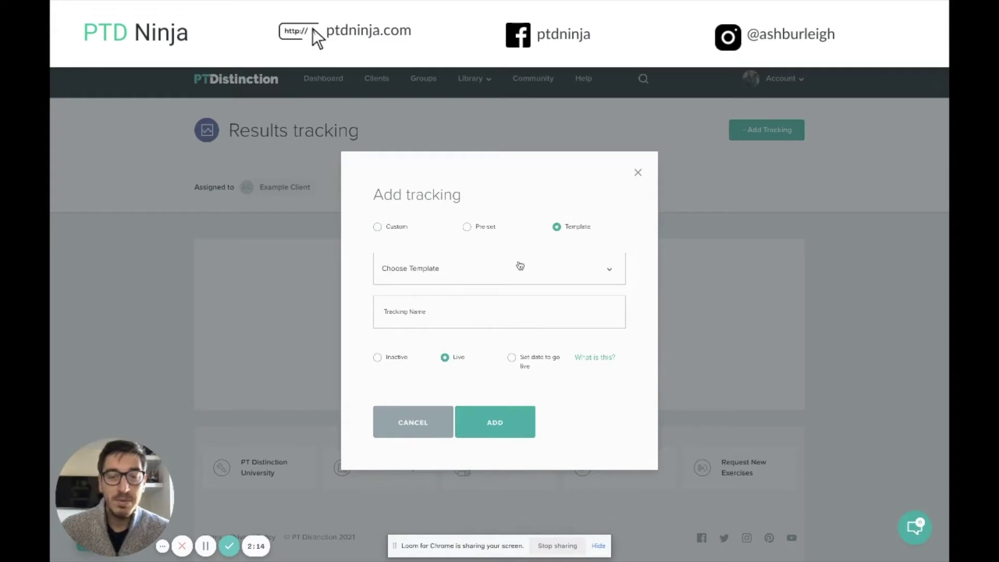
click(520, 267)
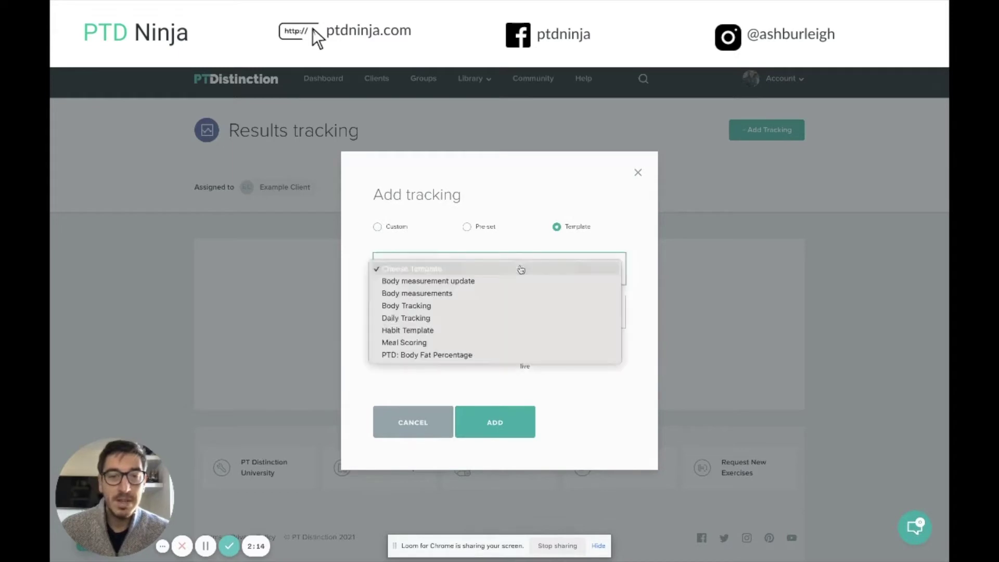
click(535, 204)
Add a custom tracking item named "Weekly Tracking" with Live status
click(388, 227)
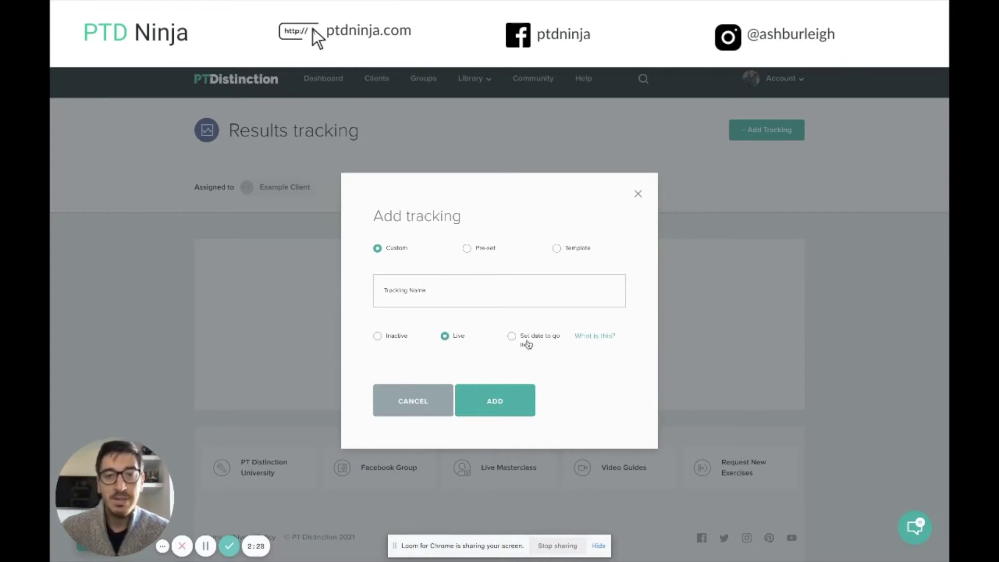
click(457, 301)
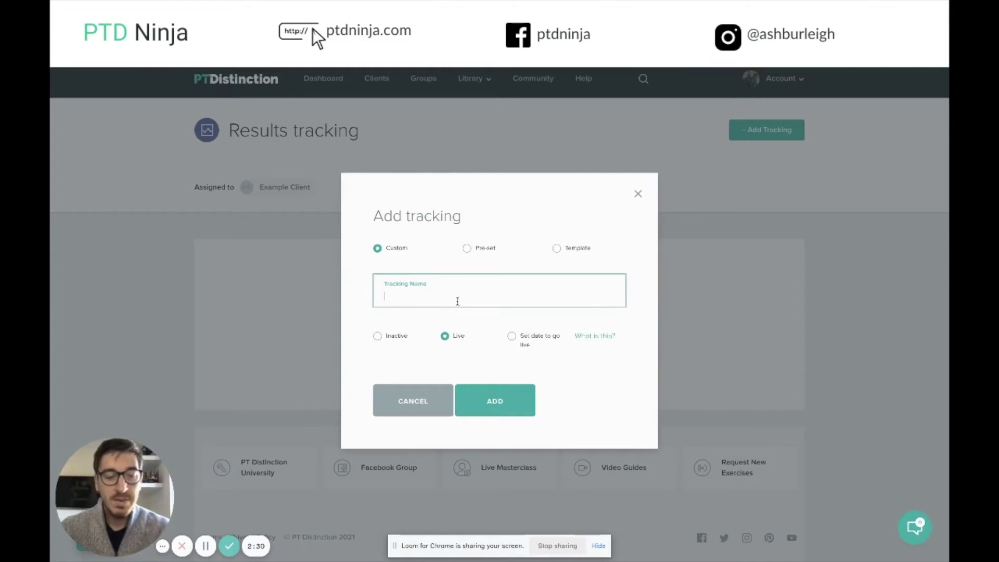
text(Weekly Tracking)
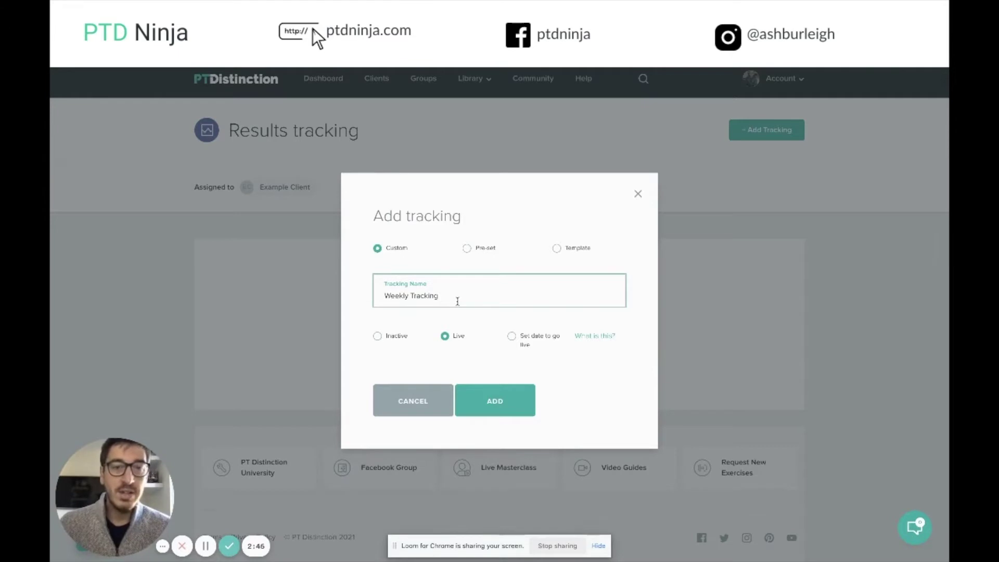
click(498, 402)
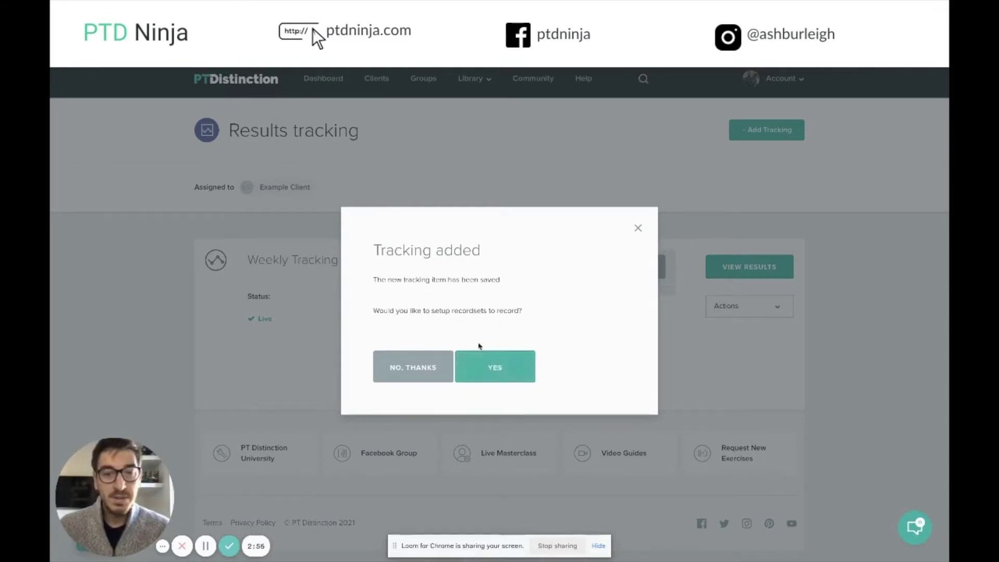
Start a recordset for the Weekly Tracking item, name it "Weight" and look through the available units
click(486, 371)
click(417, 291)
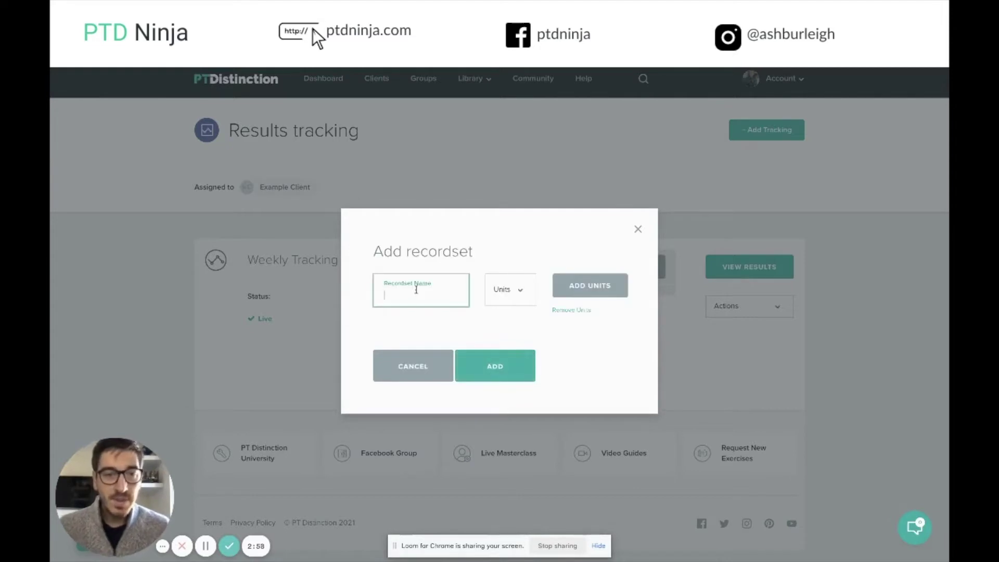
text(Weight)
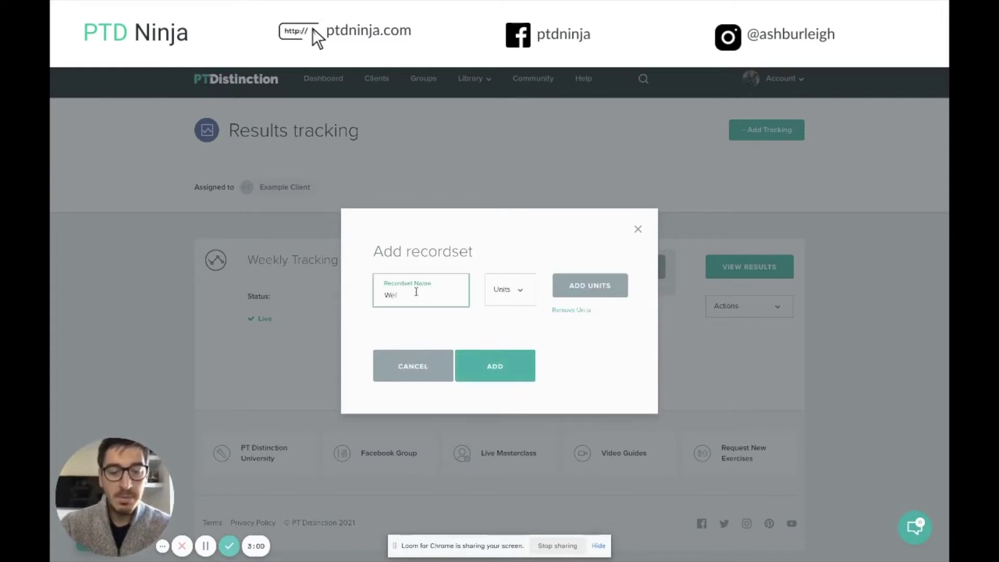
click(522, 294)
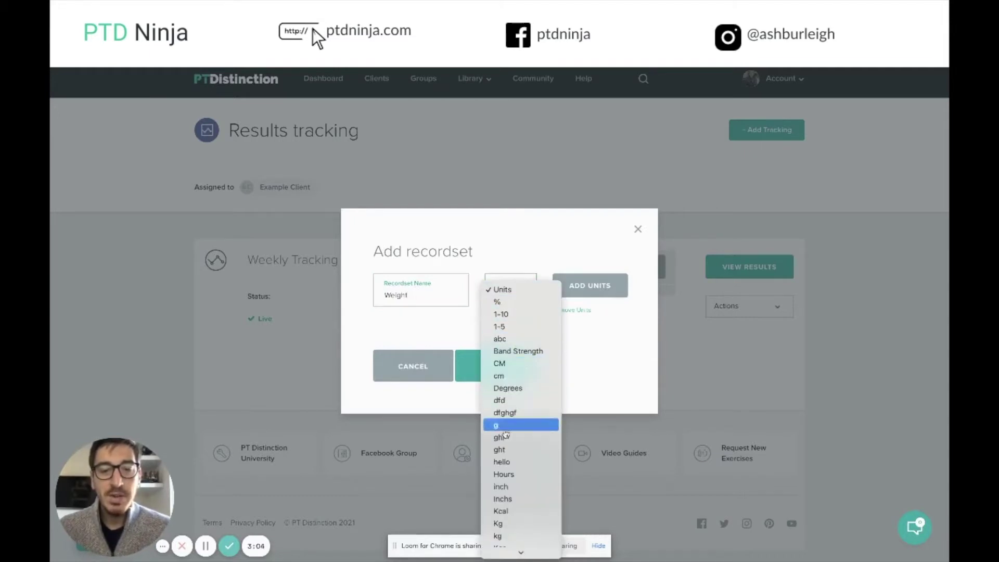
click(440, 329)
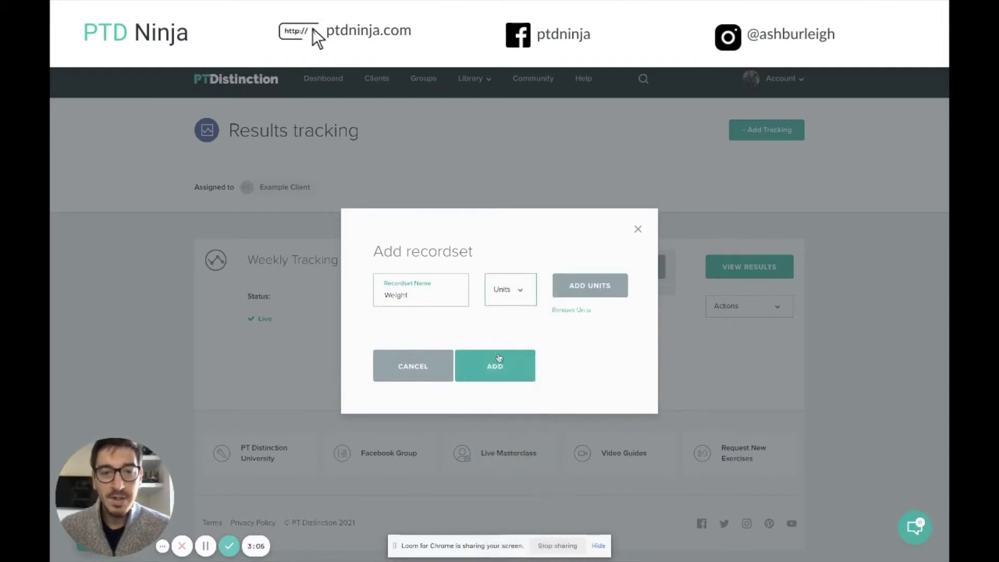
Add a new custom unit named "Unit" from the Weight recordset
click(594, 287)
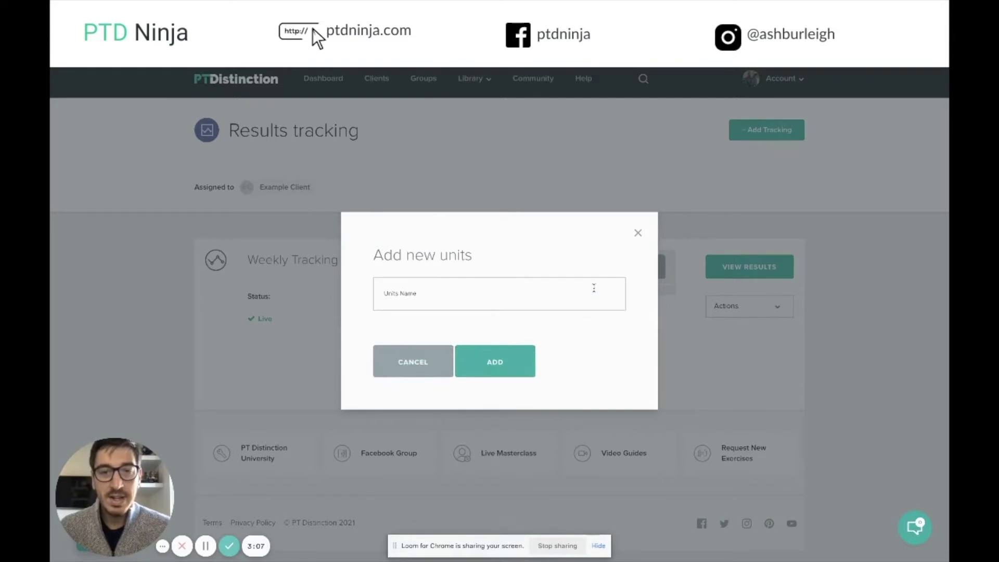
click(500, 299)
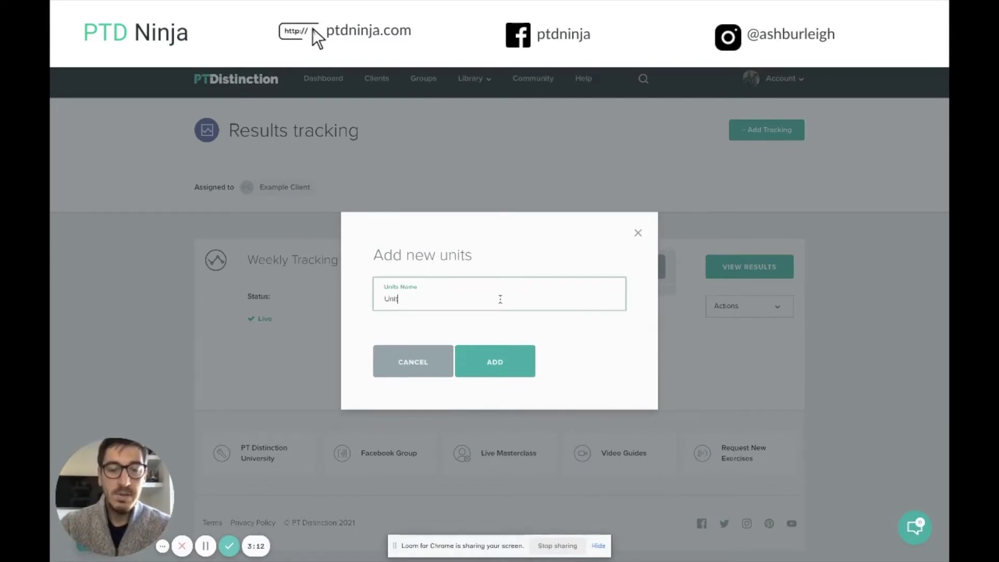
click(495, 362)
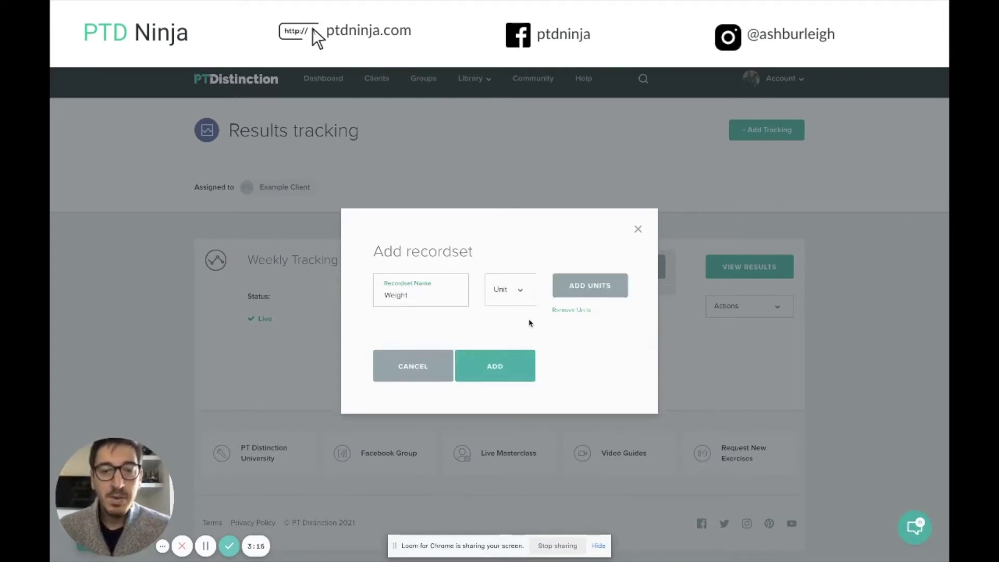
Remove the custom unit "dfghgf" from the list of units
click(578, 311)
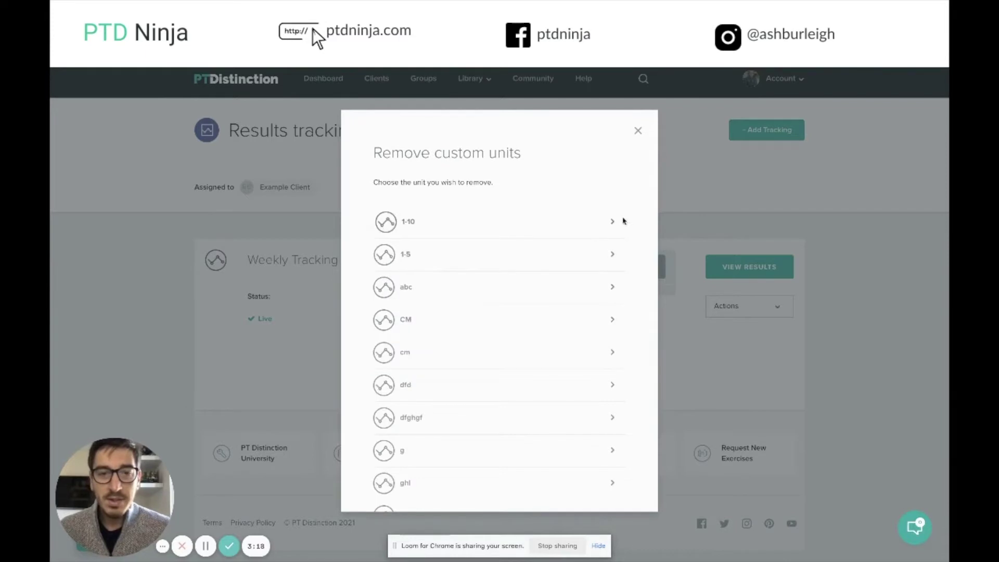
click(612, 419)
click(497, 359)
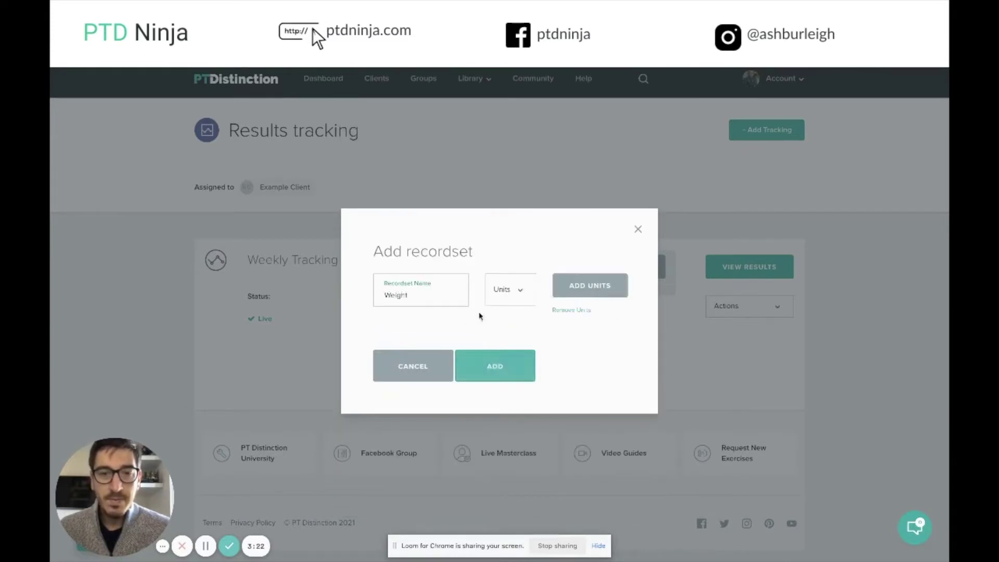
Set the Weight recordset's units to Kgs and add it to Weekly Tracking
click(507, 297)
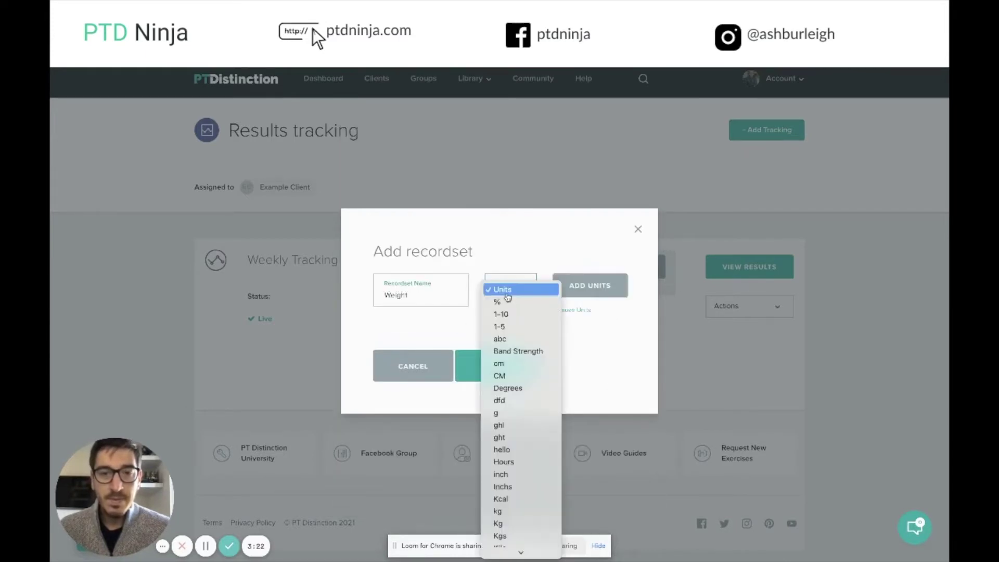
click(508, 537)
click(497, 375)
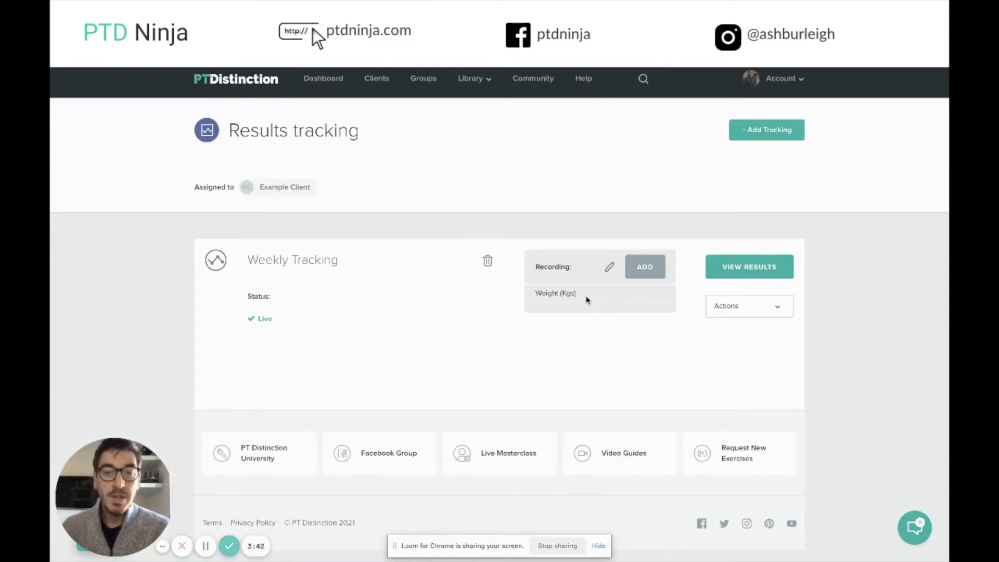
Add a second recordset named "Waist Size" with cm as its units to Weekly Tracking
click(648, 271)
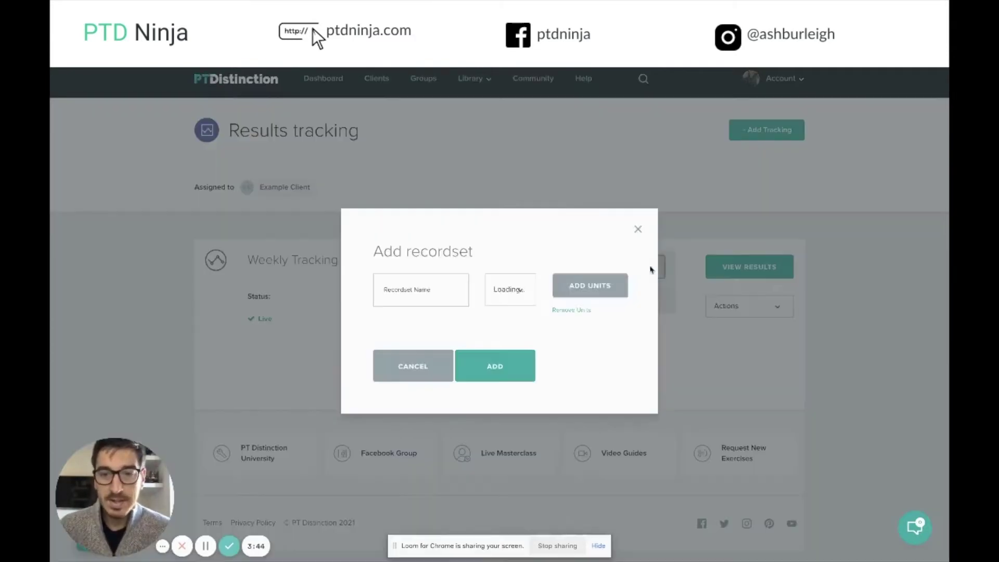
click(403, 290)
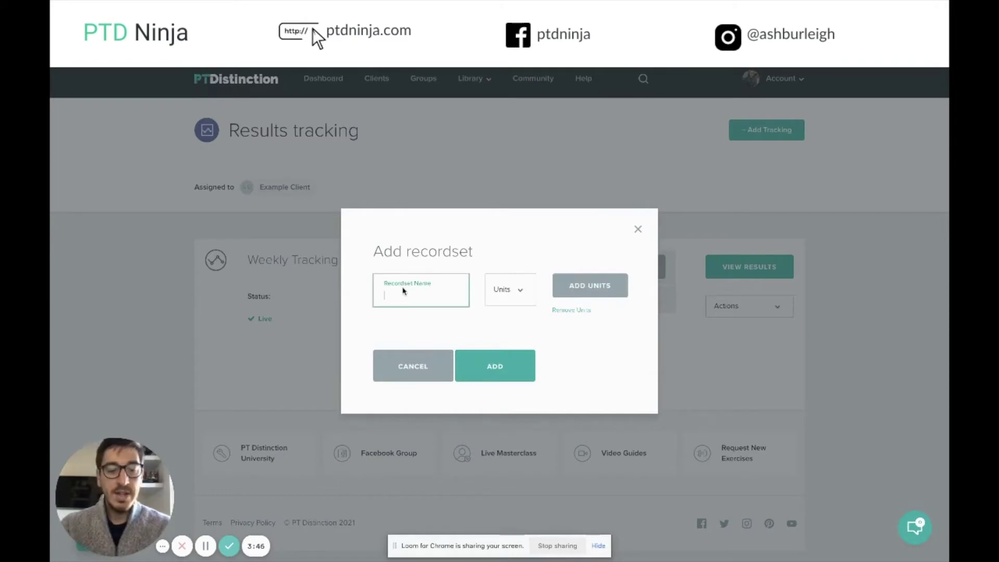
text(Waist Size)
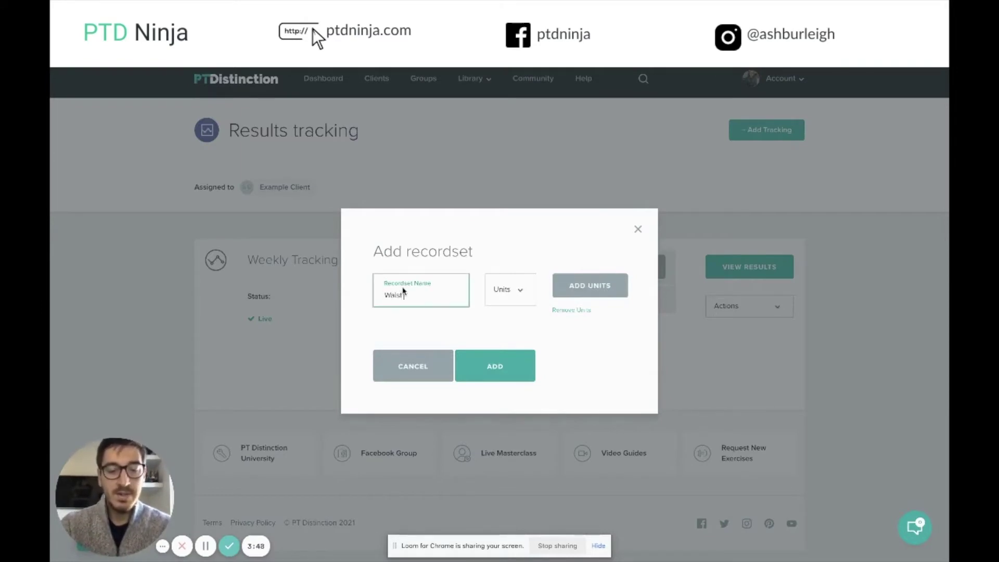
click(503, 290)
click(510, 367)
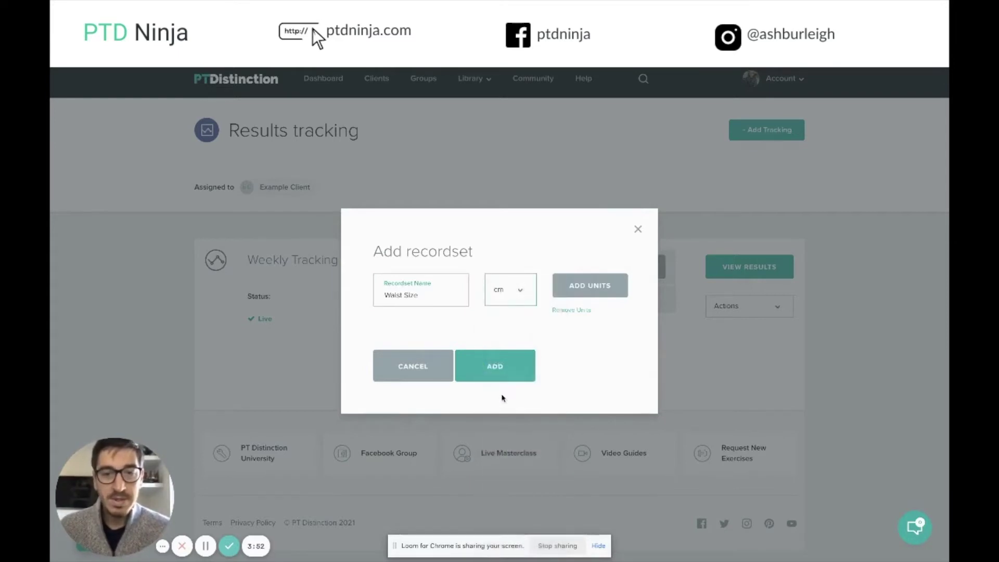
click(500, 373)
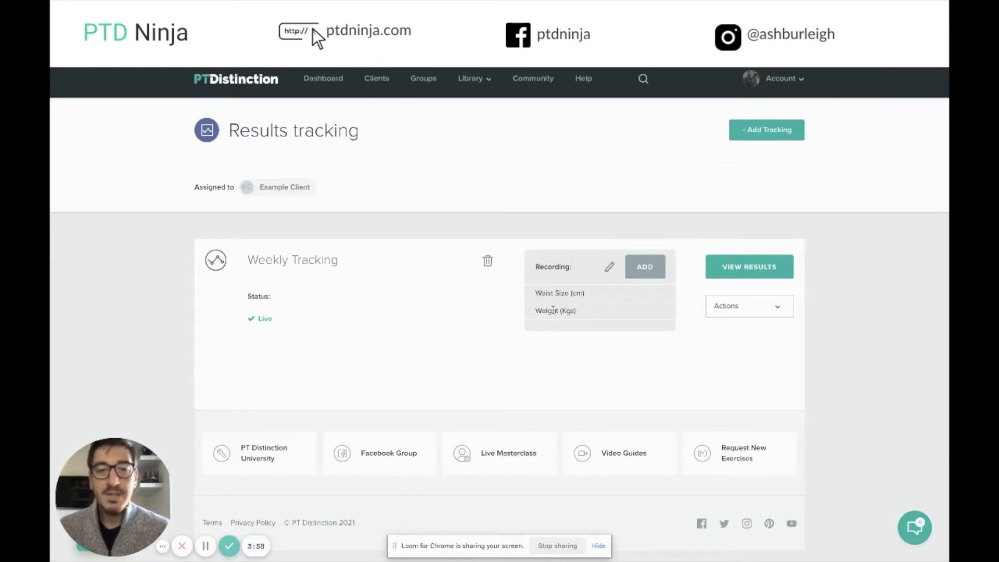
Open the Weekly Tracking results and record progress for 6 October 2021 with waist size 10 cm and weight 20 Kgs
click(753, 270)
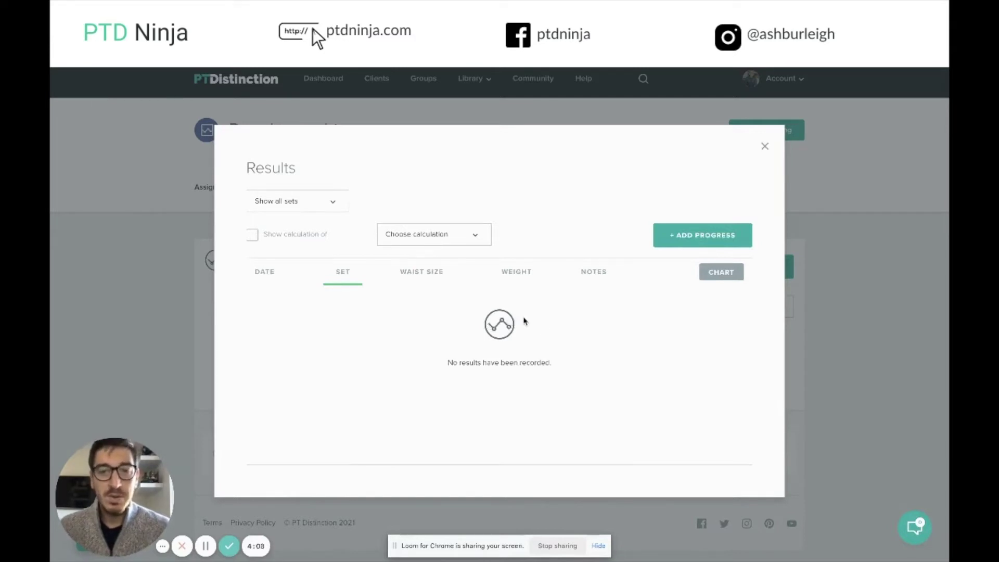
click(713, 245)
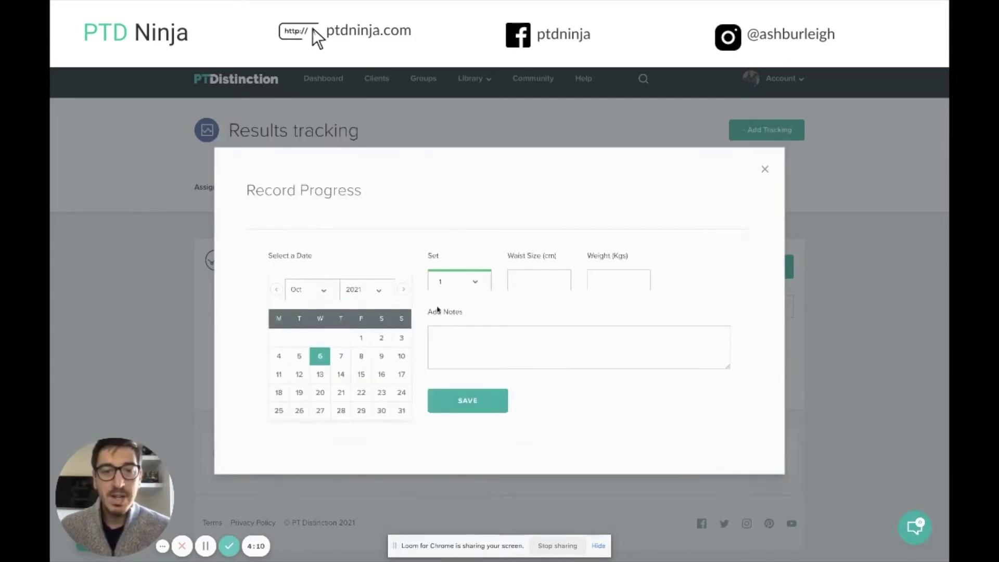
click(526, 283)
text(10)
click(620, 284)
text(20)
click(522, 341)
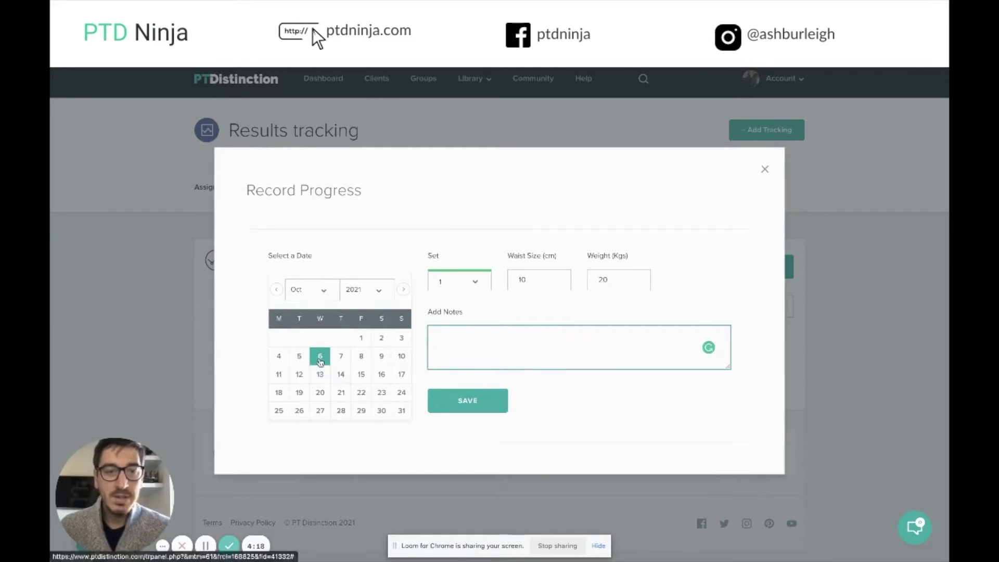
click(483, 408)
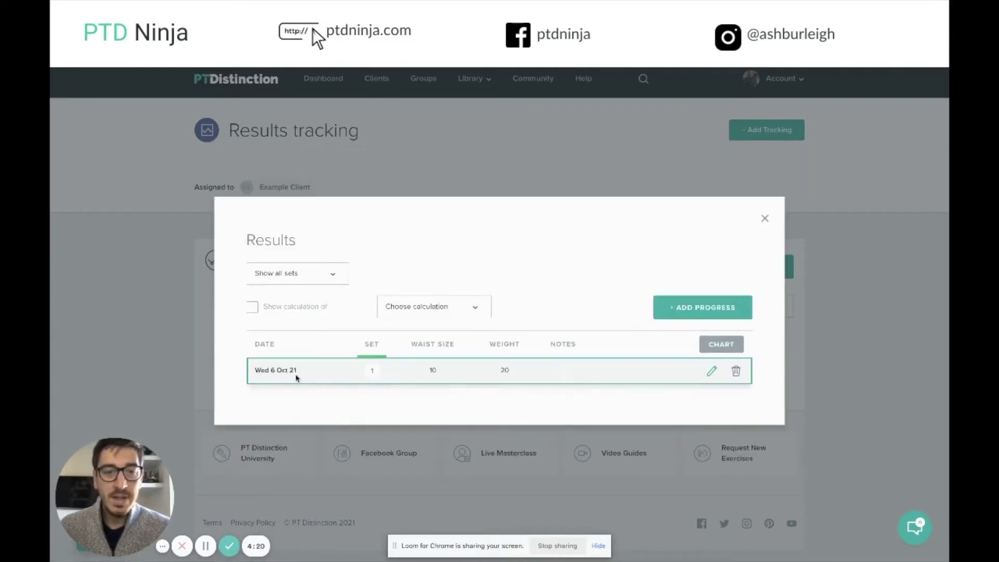
Record progress for 13 October 2021 with waist size 23 cm and weight 26 Kgs
click(695, 309)
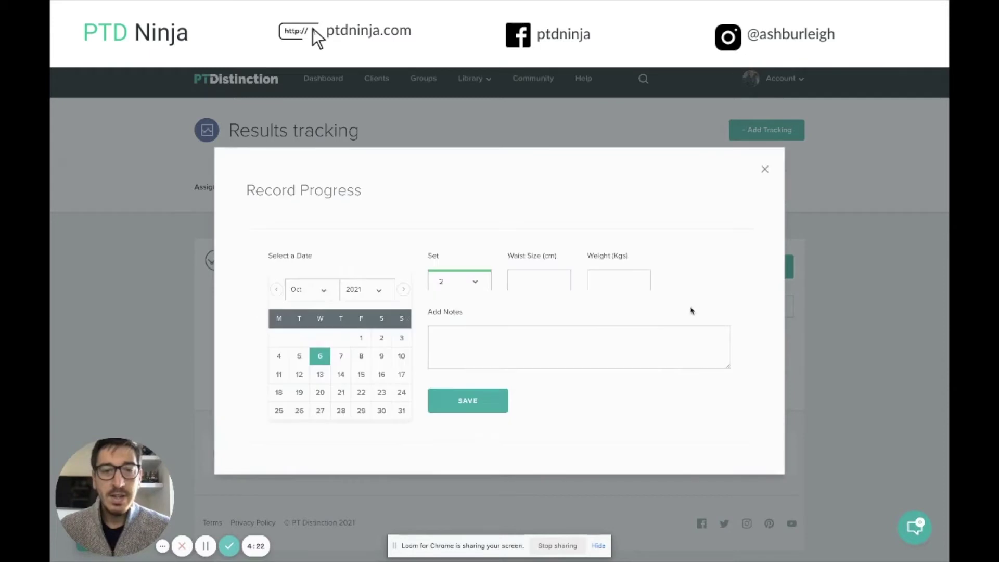
click(325, 370)
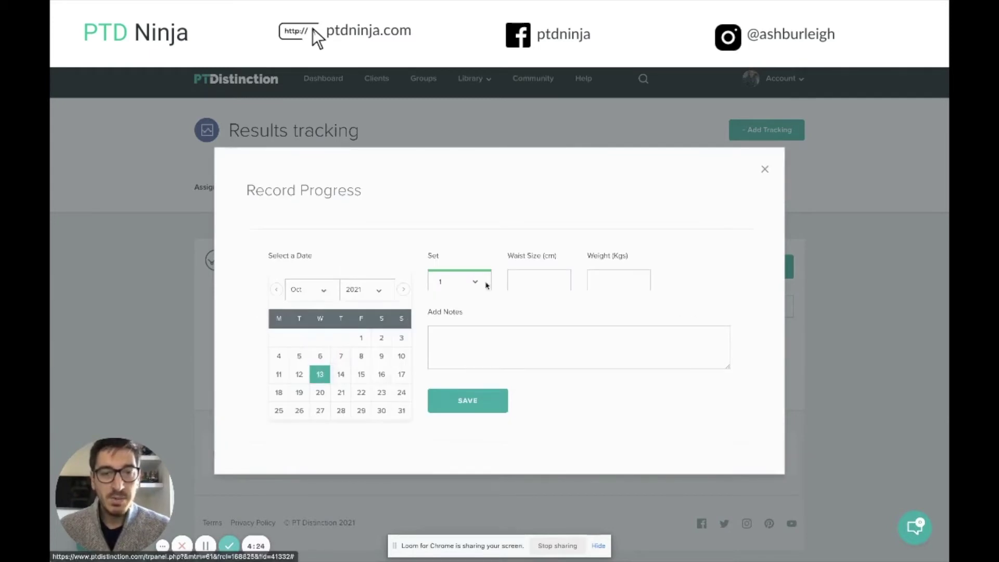
click(533, 279)
text(23)
click(611, 279)
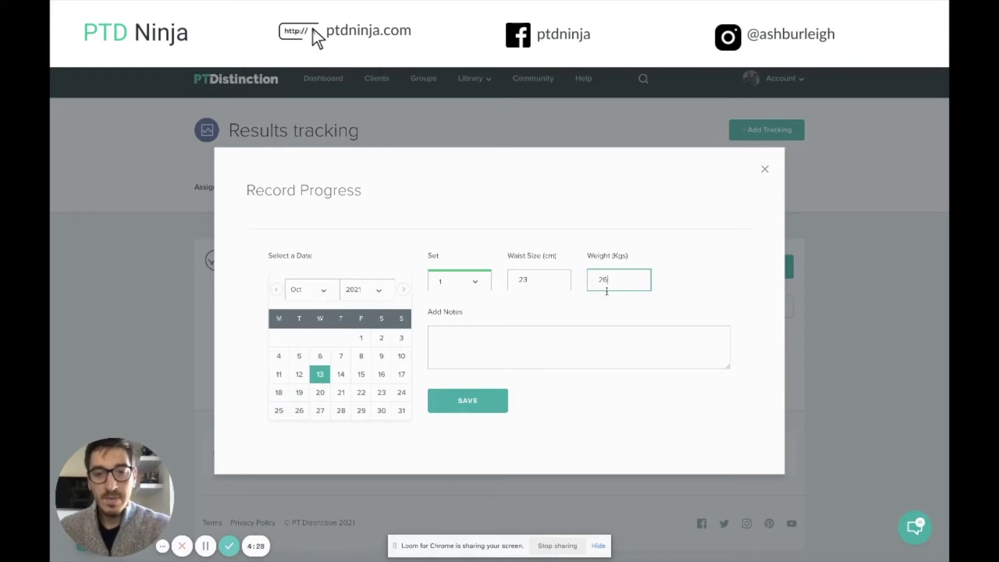
click(471, 402)
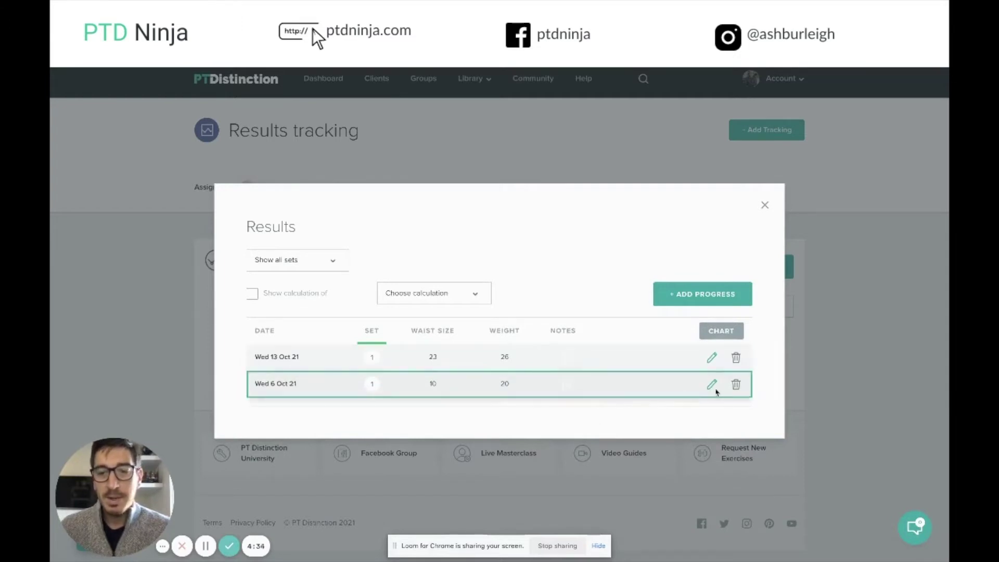
Edit the 13 October 2021 result to set its waist size to 13 cm and save it
click(712, 358)
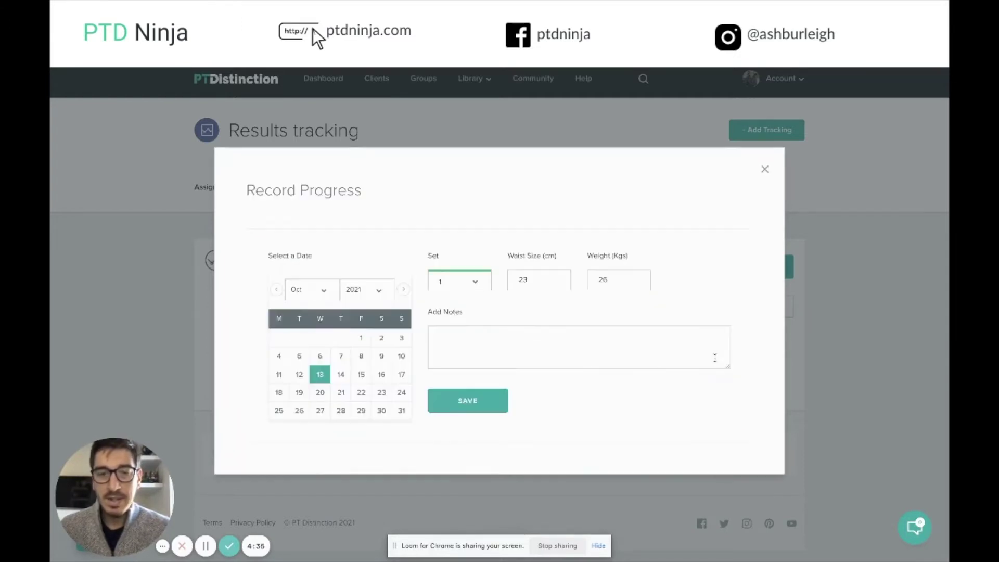
double_click(520, 279)
text(13)
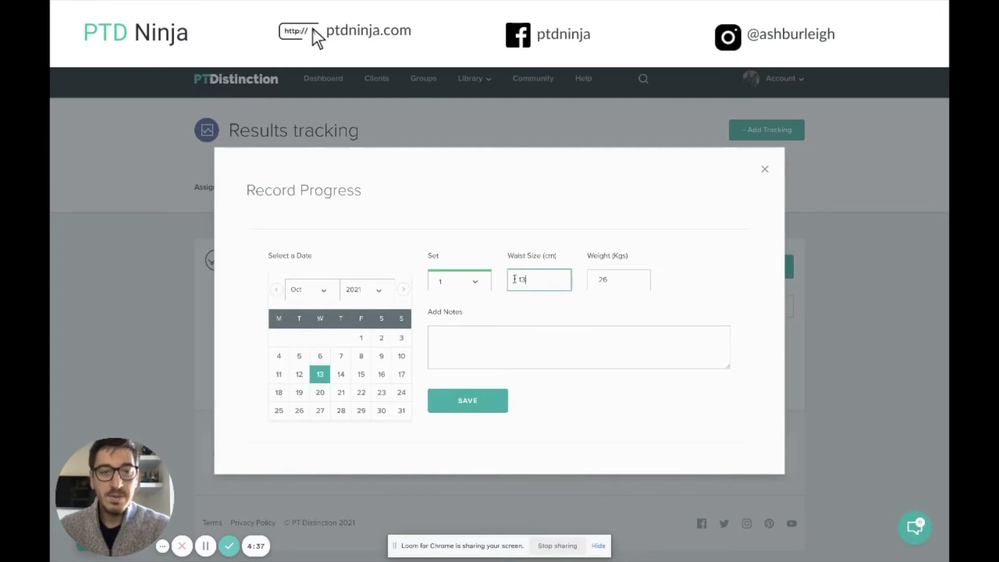
click(466, 402)
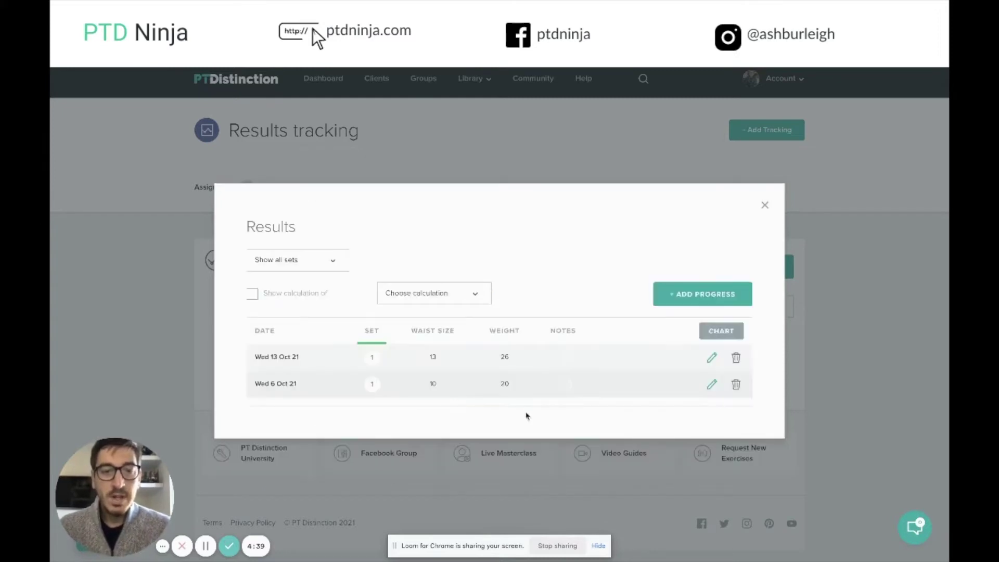
Start another progress record, look at sets 1 and 2 for 6 October 2021, and close it without saving
click(679, 296)
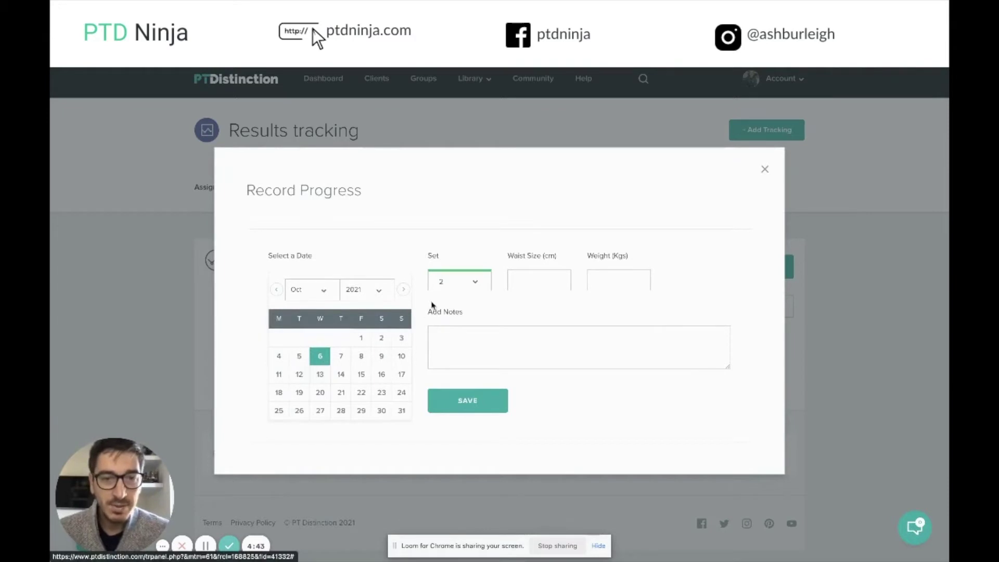
click(472, 282)
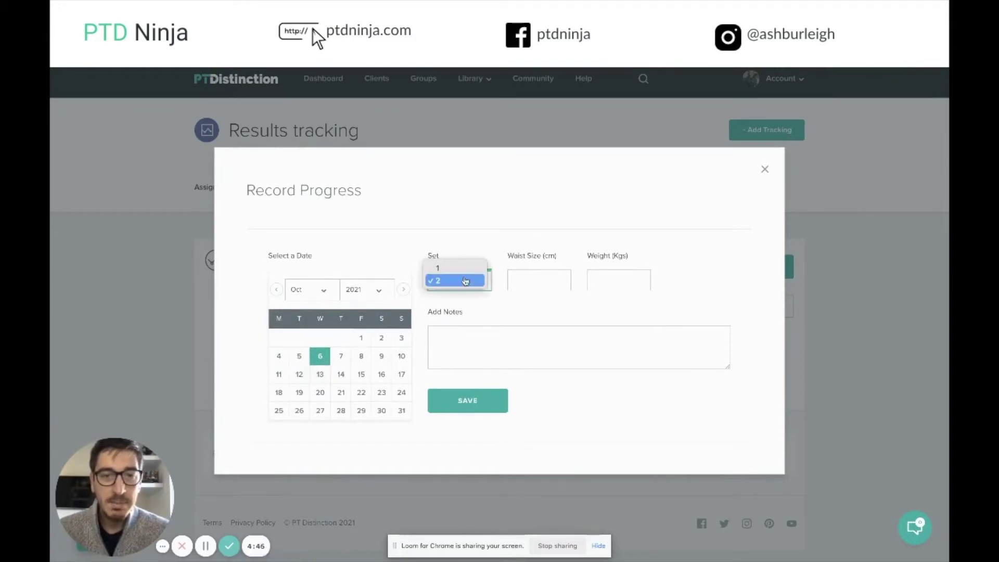
click(454, 269)
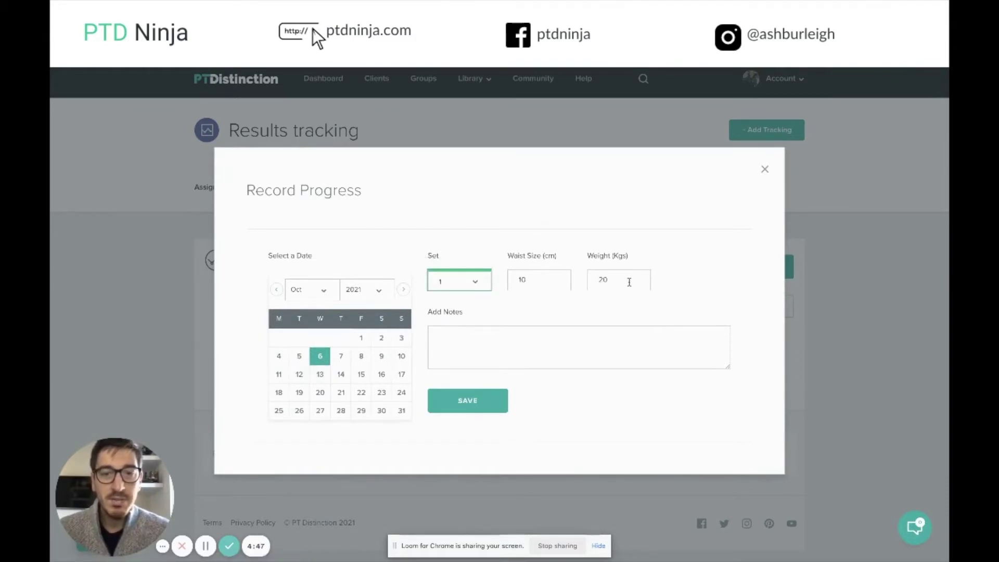
click(475, 283)
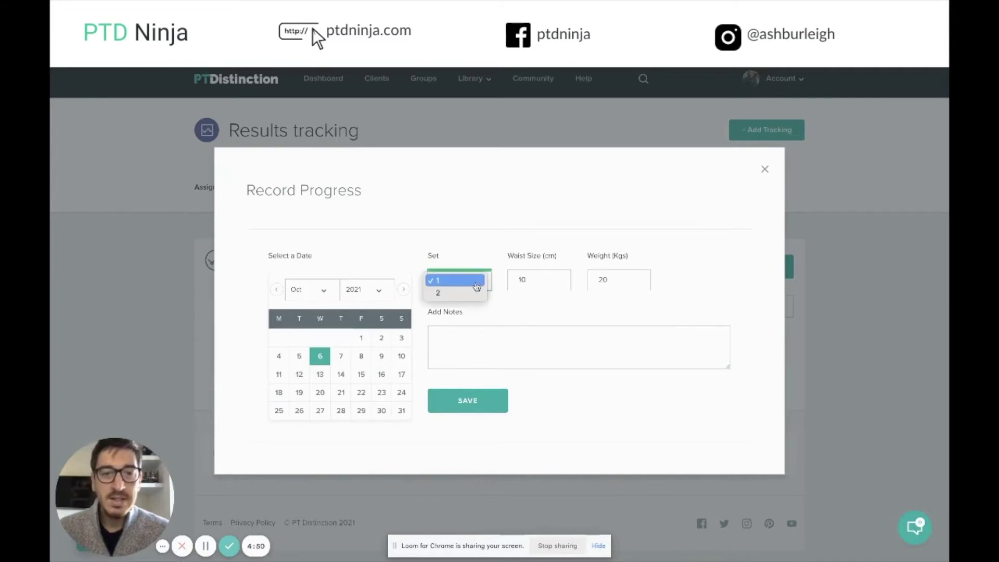
click(457, 294)
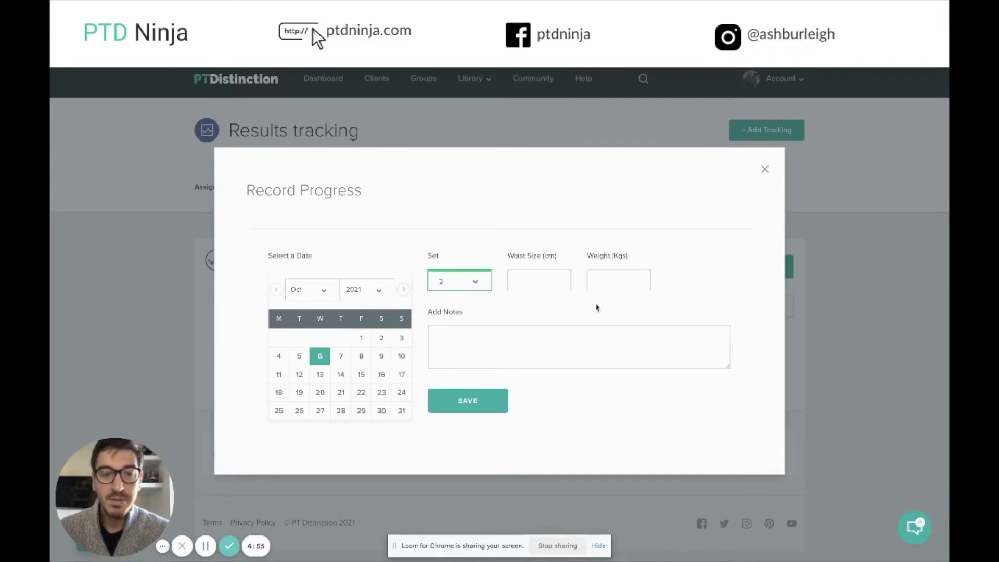
click(764, 169)
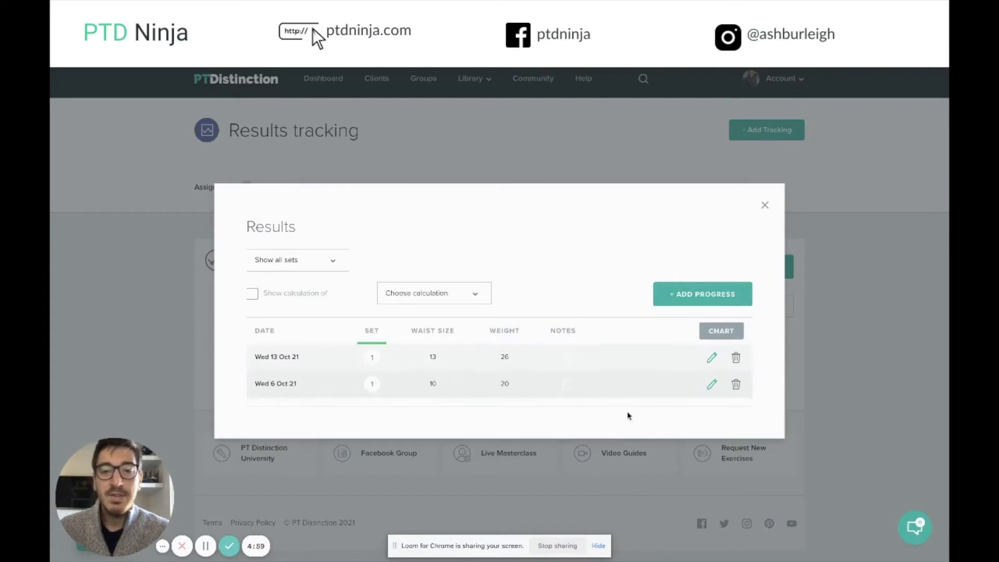
View the progress chart of waist size and weight, and return to the results
click(721, 331)
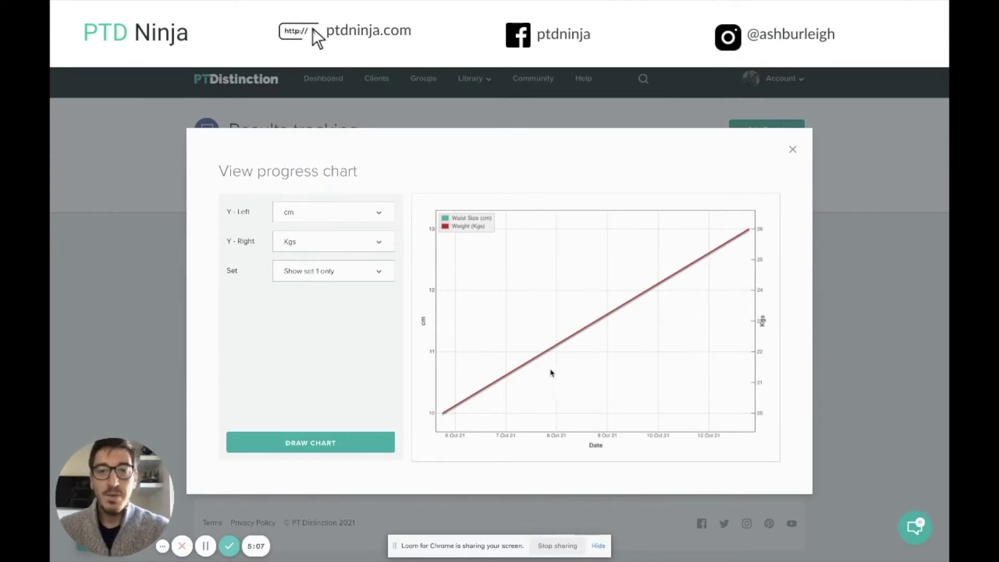
click(792, 152)
Review the results with the average over previous 7 days, all time max - min and all time % change calculations, and close them
click(251, 294)
click(451, 297)
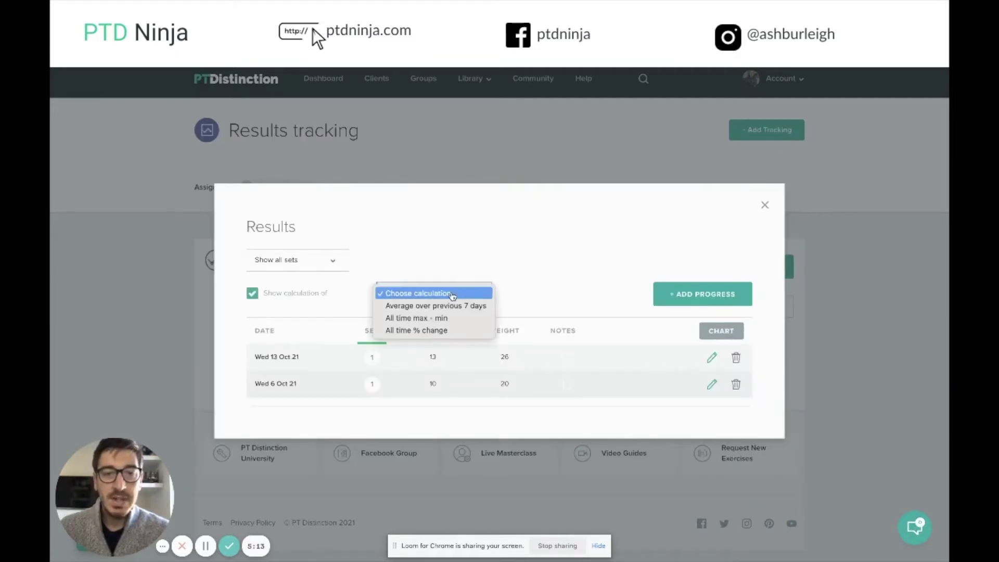
click(452, 309)
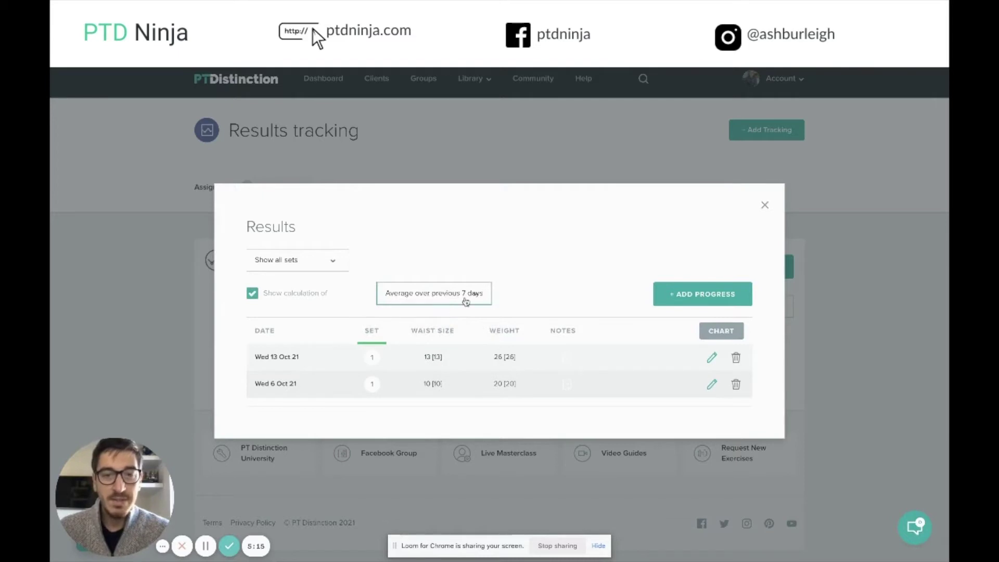
click(465, 297)
click(442, 309)
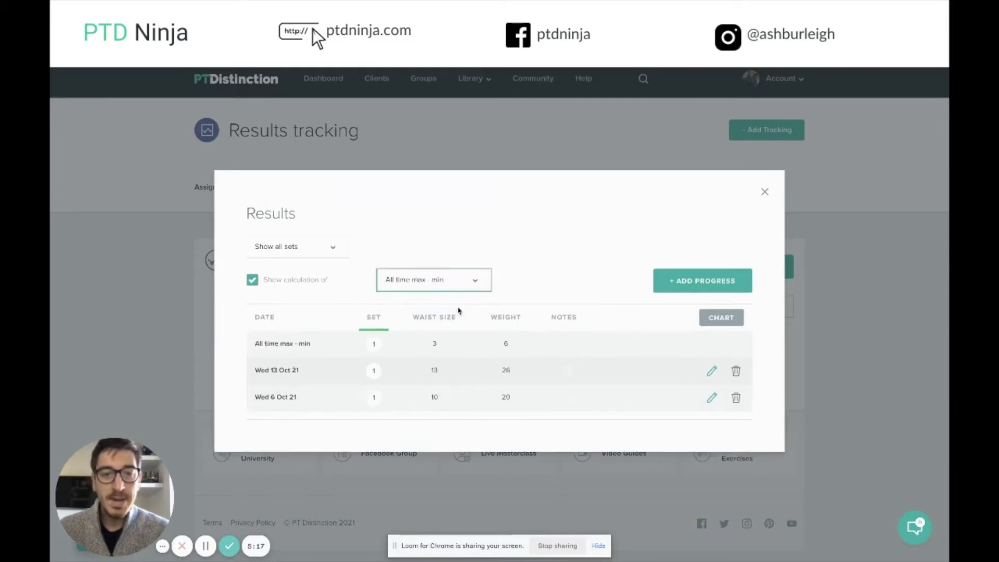
click(462, 282)
click(446, 293)
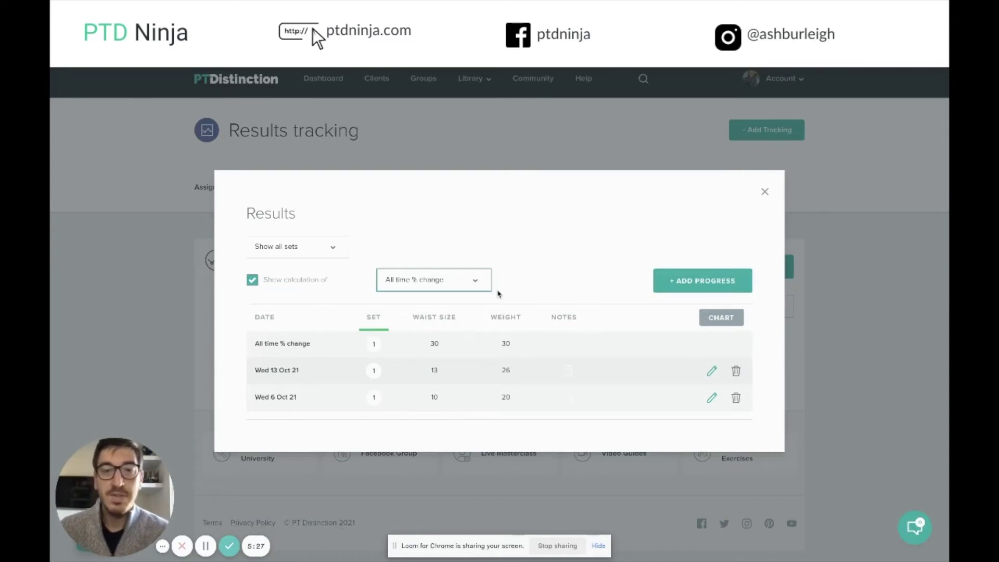
click(764, 192)
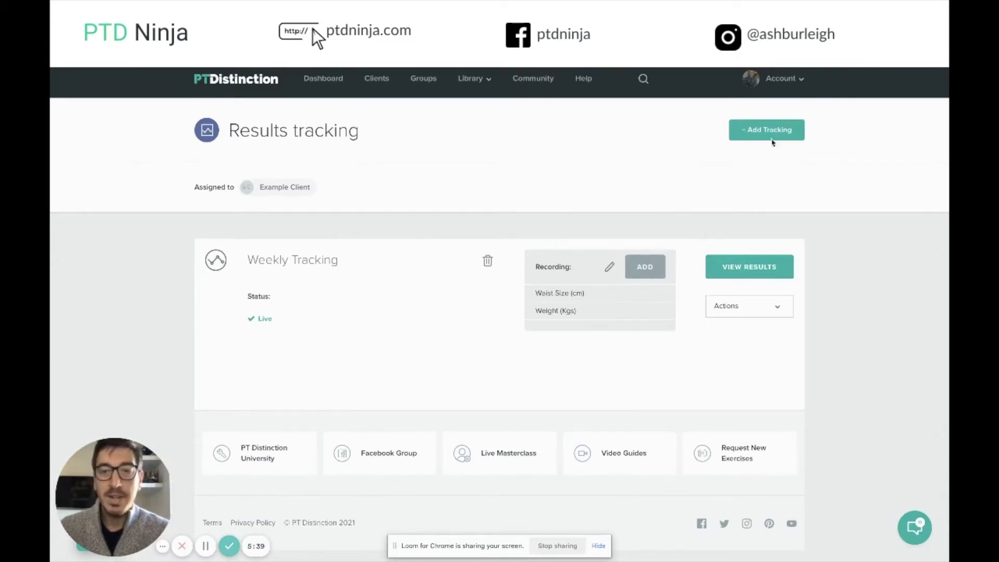
Add a custom live tracking item named Monthly Tracking for Example Client
click(767, 133)
click(446, 299)
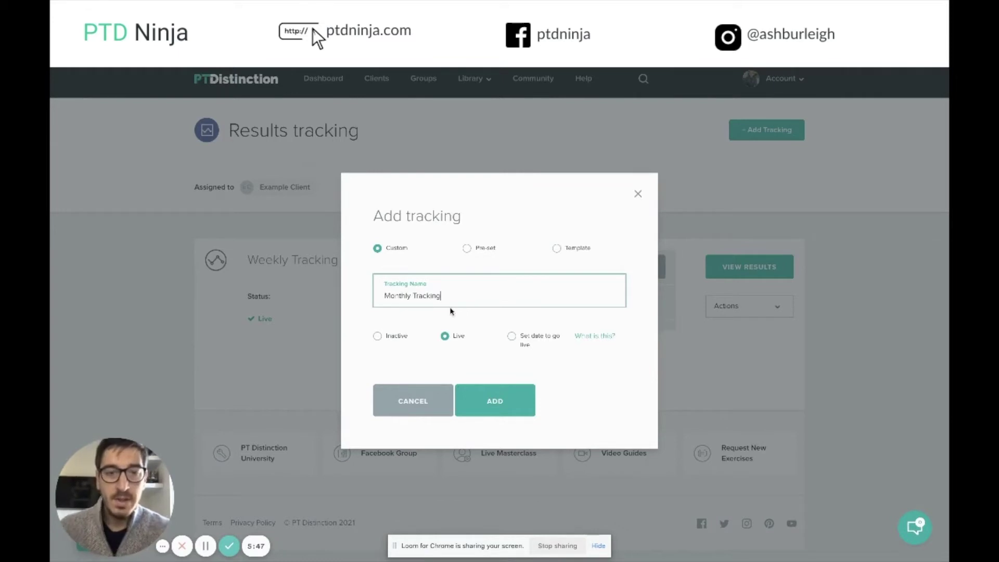
click(497, 400)
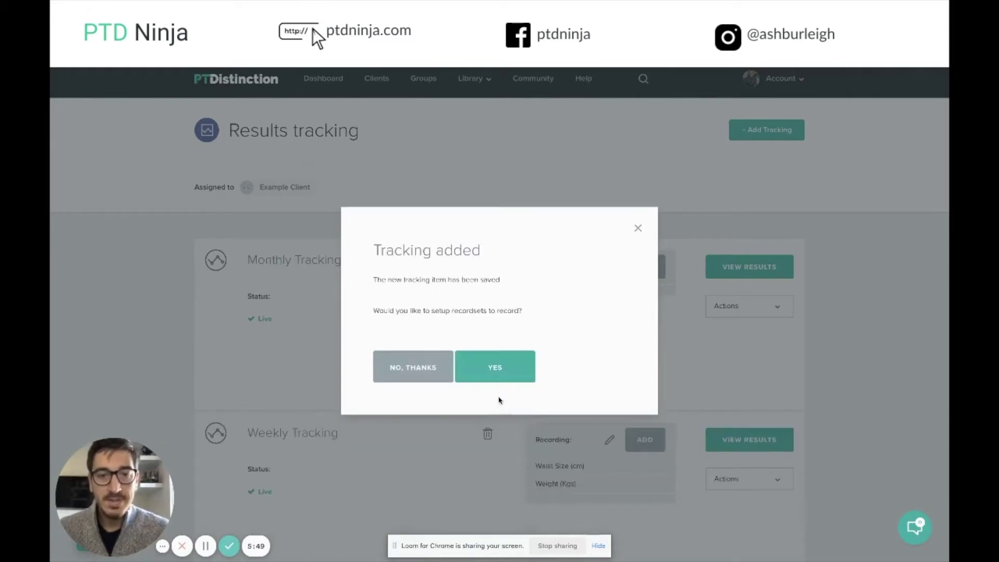
Set up a recordset named Total weight lost with Kgs as its units for Monthly Tracking
click(492, 368)
click(437, 294)
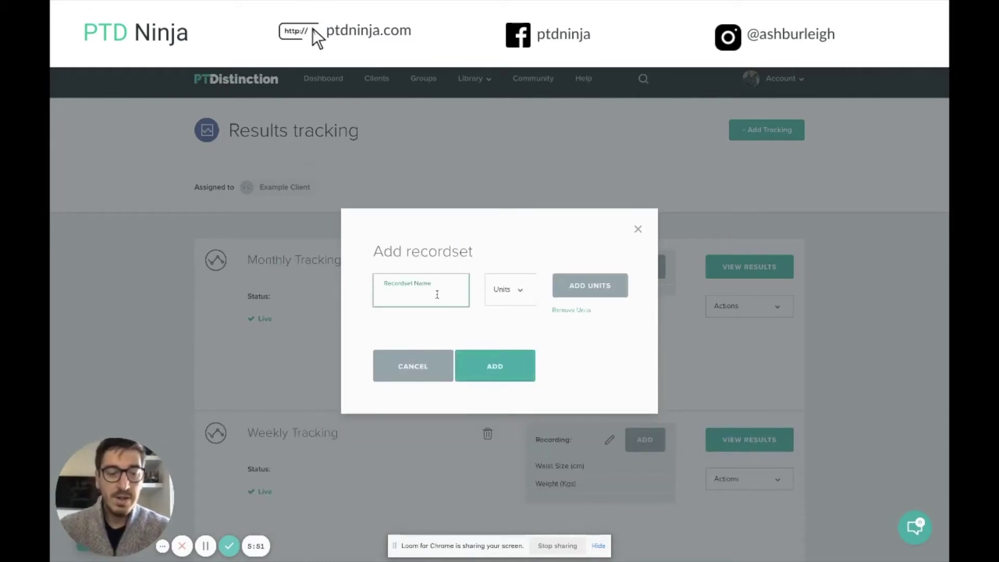
text(Total weight lost)
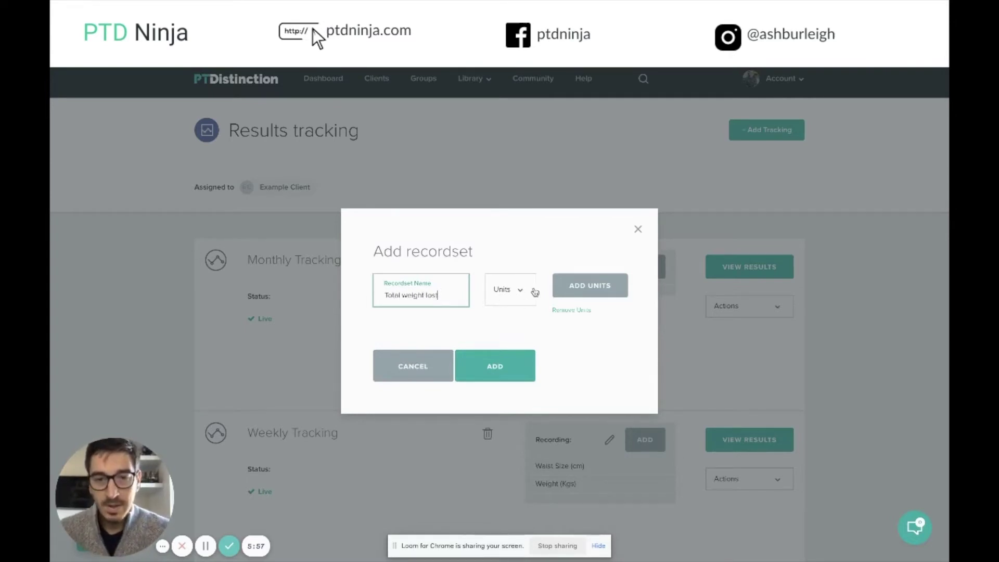
click(533, 290)
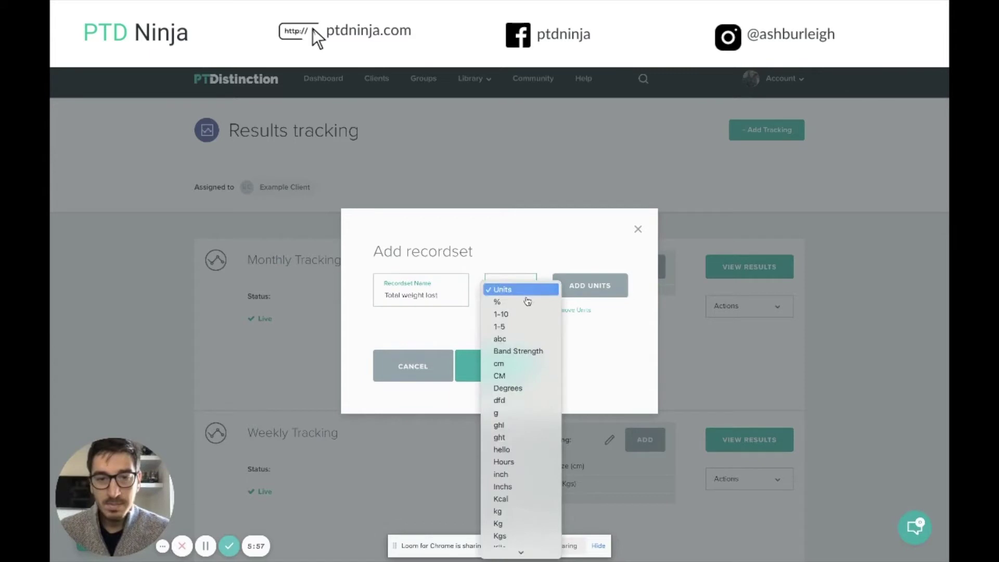
click(515, 535)
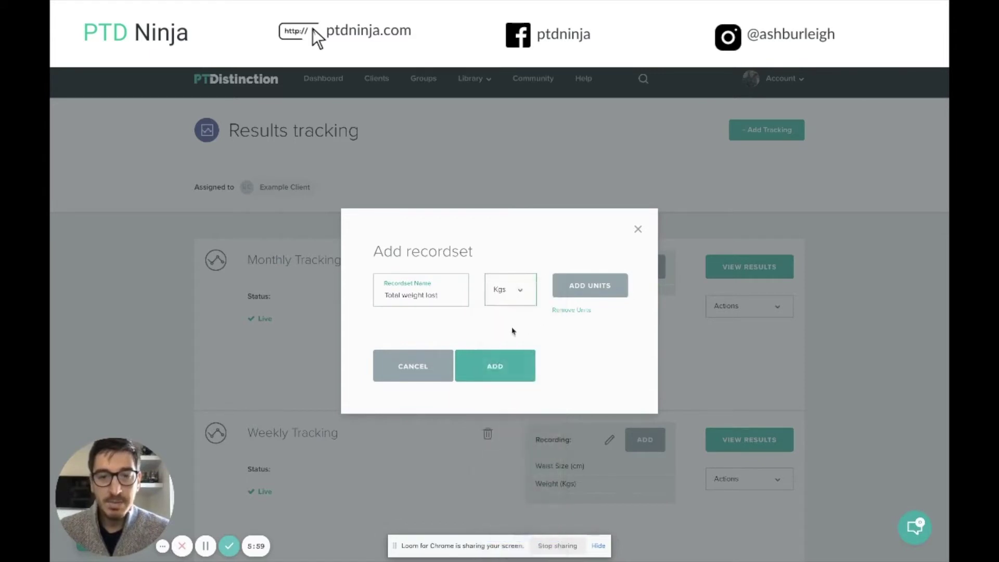
click(495, 366)
Look at the option for copying Monthly Tracking to the templates and close it without saving
scroll(494, 369, down, 5)
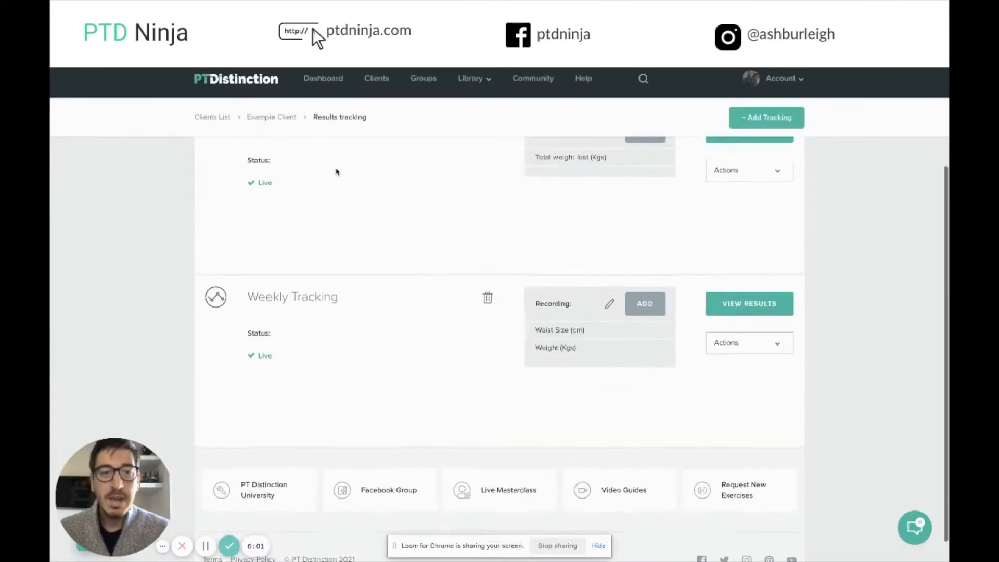
scroll(353, 232, up, 3)
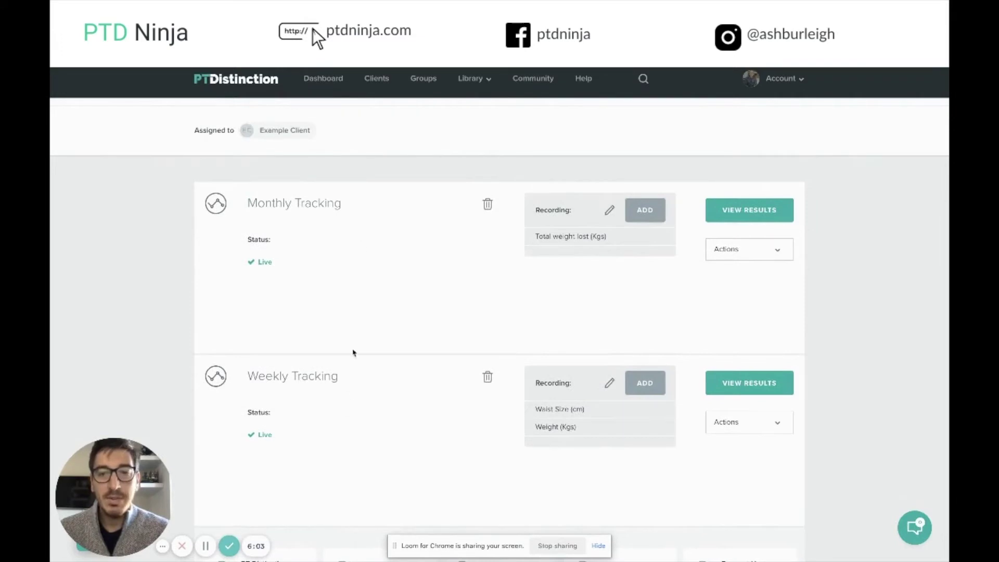
scroll(367, 241, down, 1)
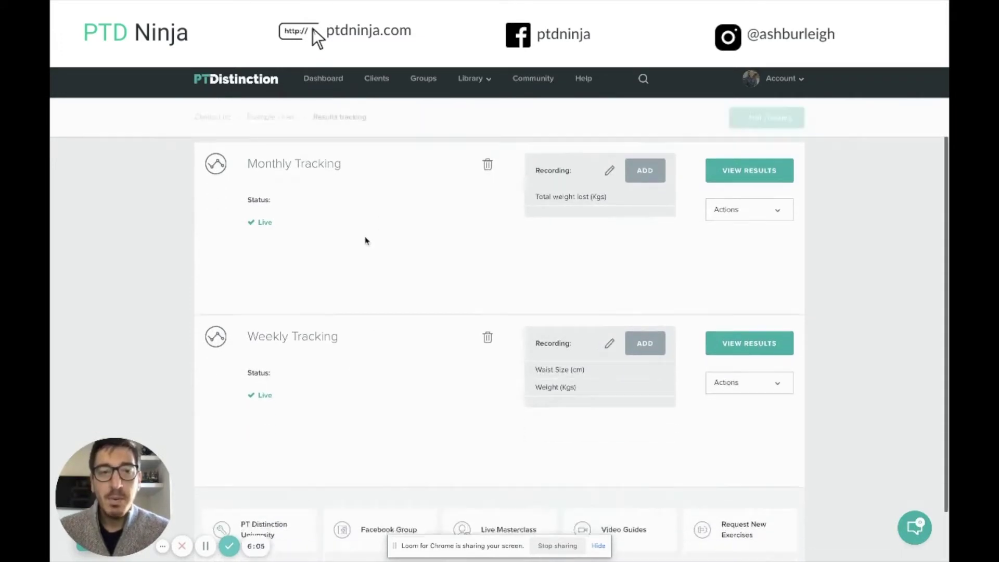
scroll(366, 242, up, 2)
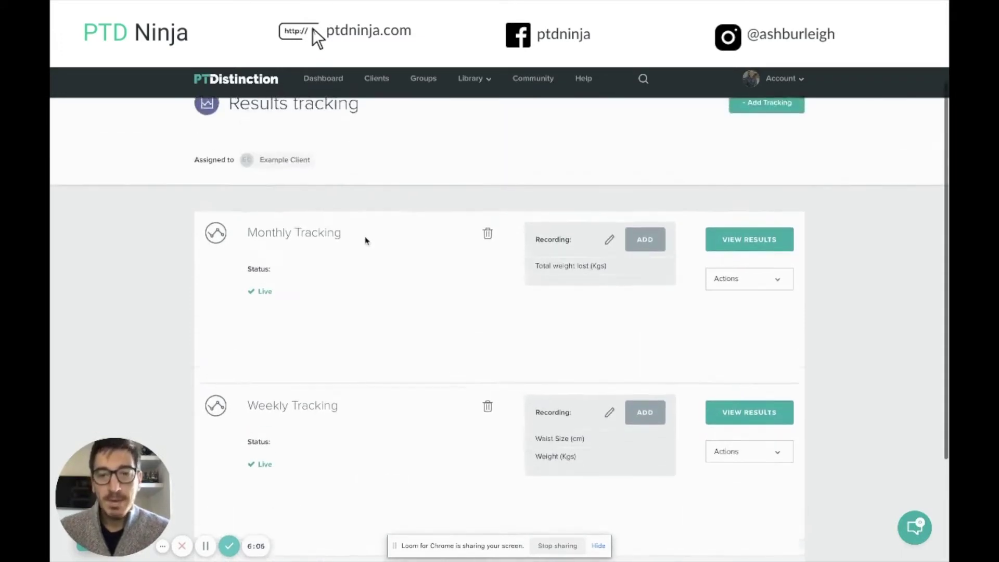
click(777, 280)
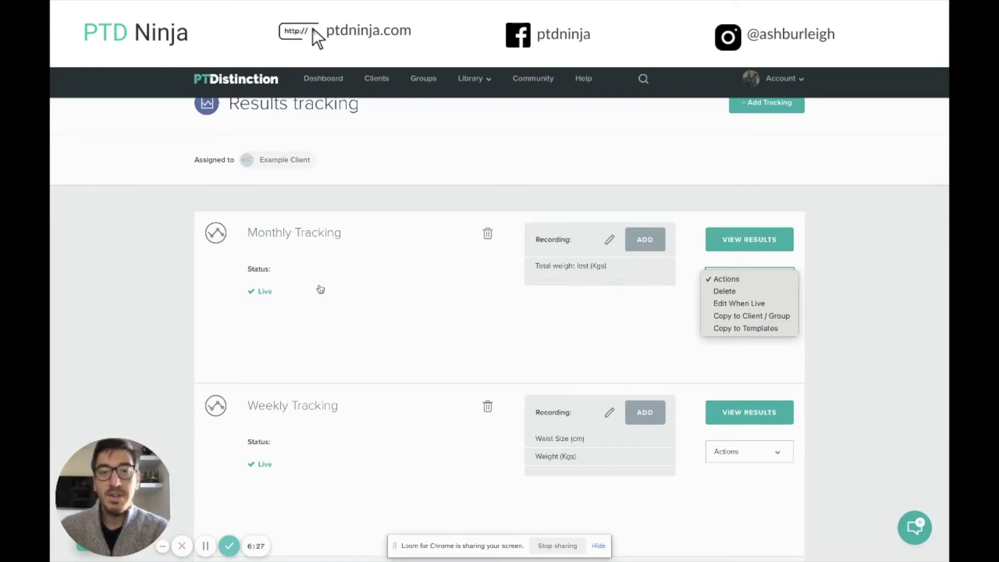
click(738, 332)
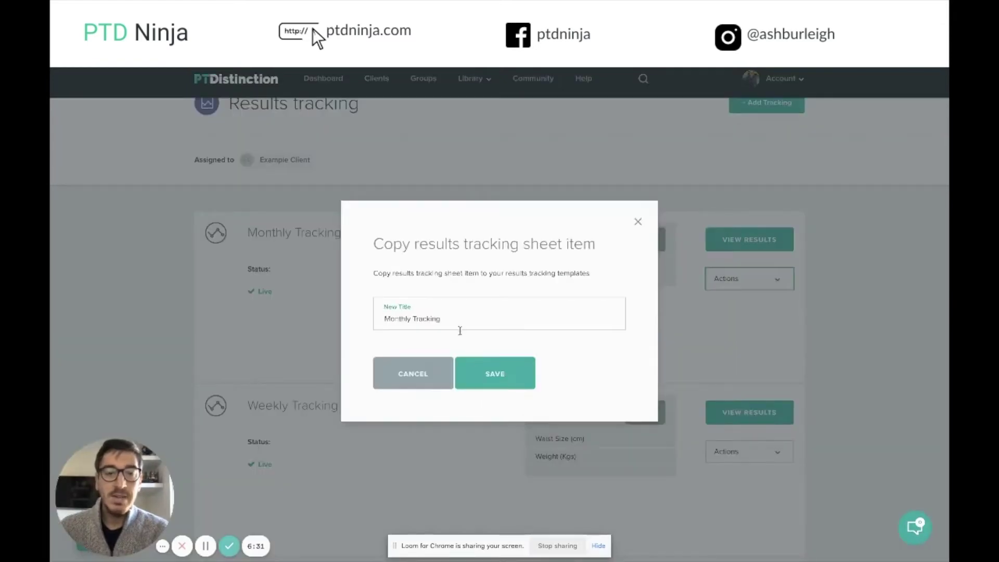
click(638, 224)
scroll(478, 345, up, 1)
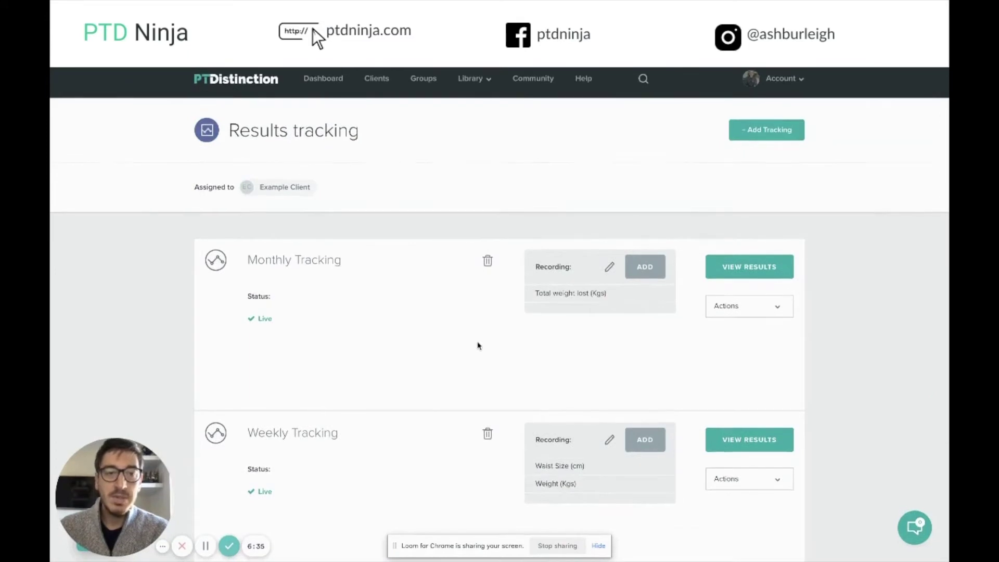
Add a live tracking item from the Body measurements template and decline setting up additional recordsets
click(763, 129)
click(557, 248)
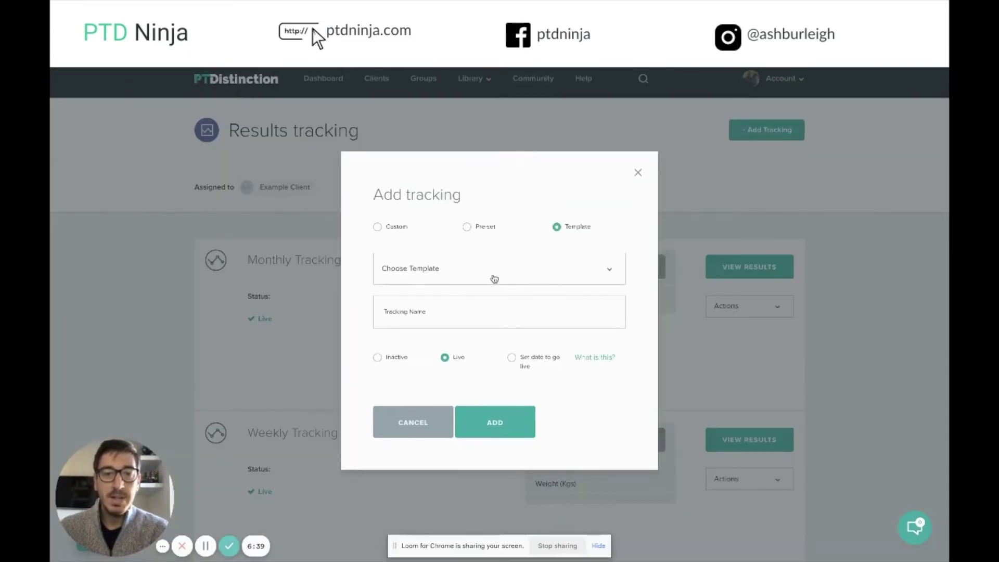
click(493, 281)
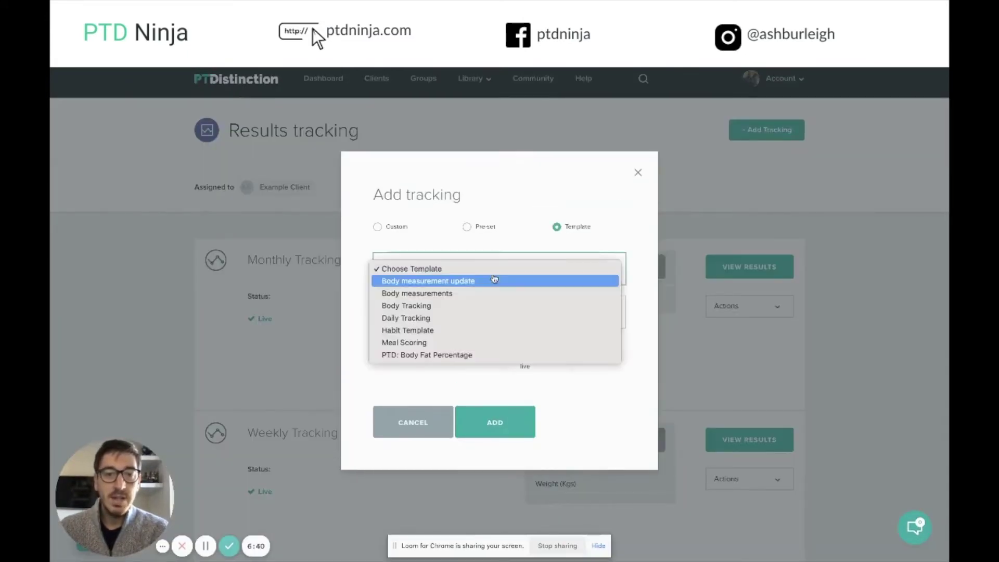
click(451, 295)
click(492, 423)
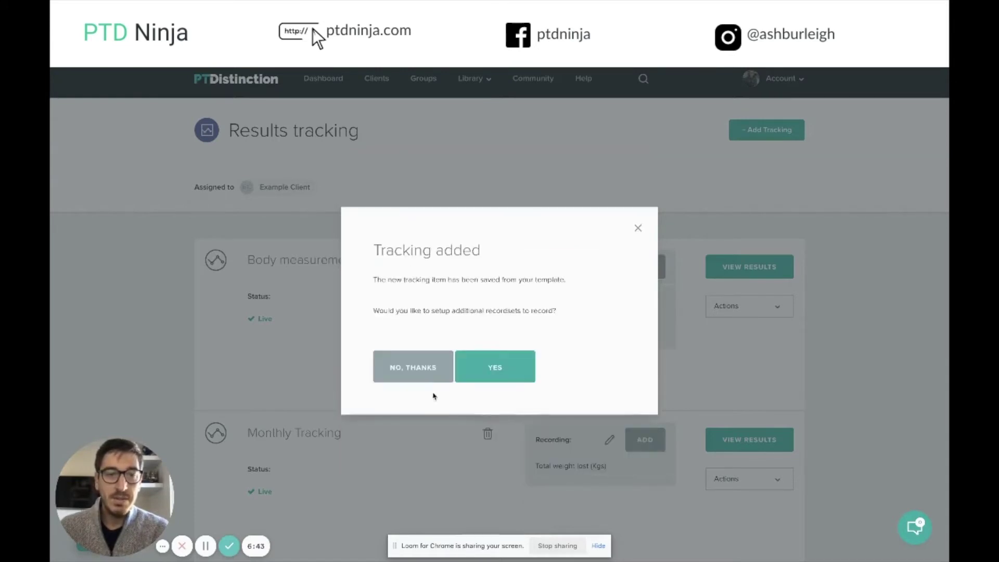
click(425, 374)
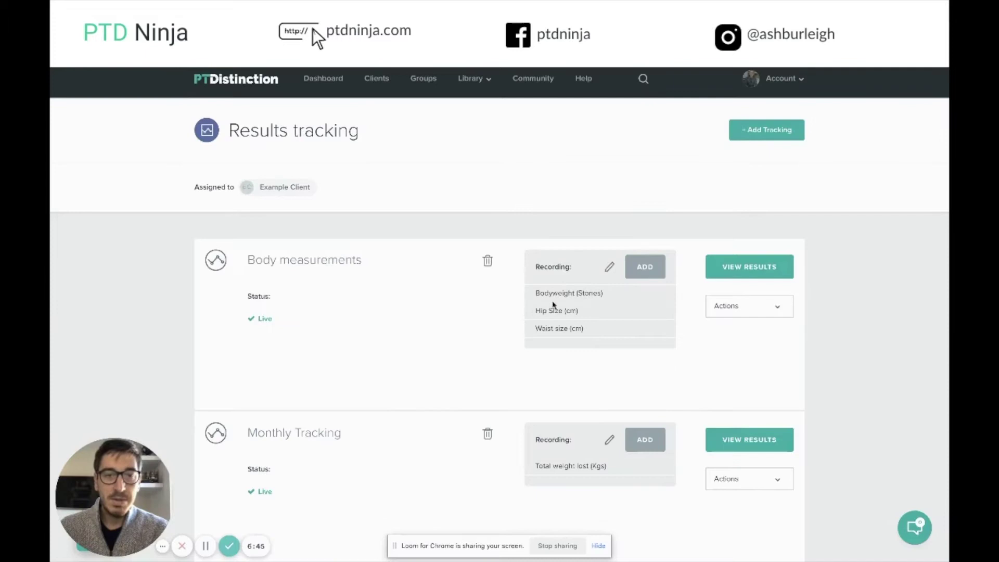
Delete the Body measurements tracking item
click(731, 306)
click(734, 320)
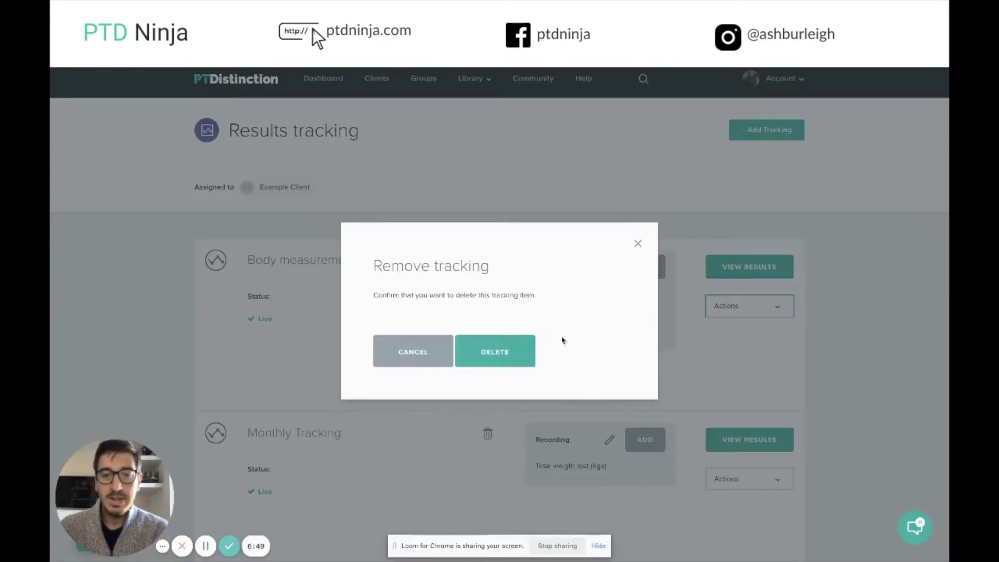
click(500, 357)
click(425, 347)
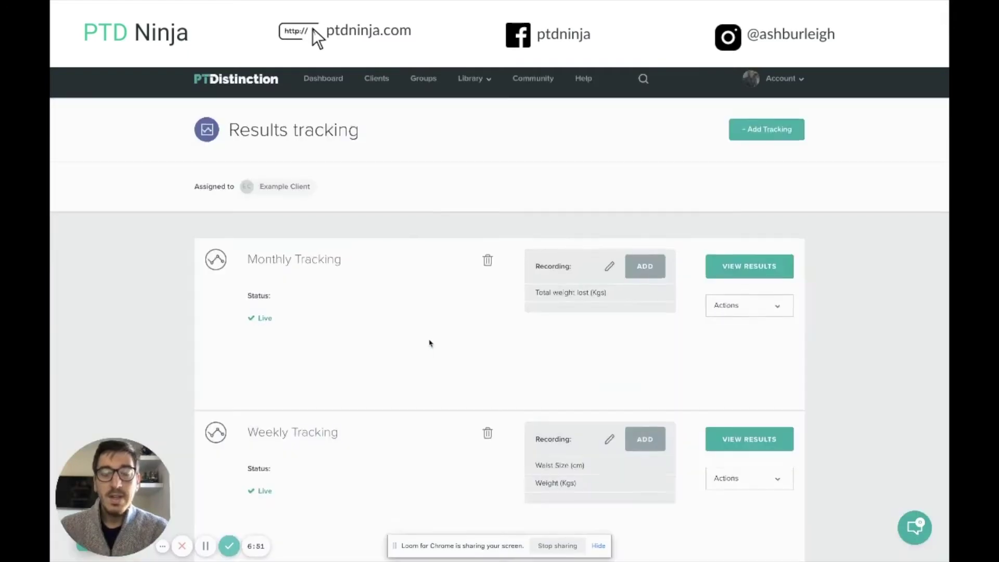
Review the Monthly Tracking and Weekly Tracking items and the actions available for Monthly Tracking
scroll(528, 312, down, 2)
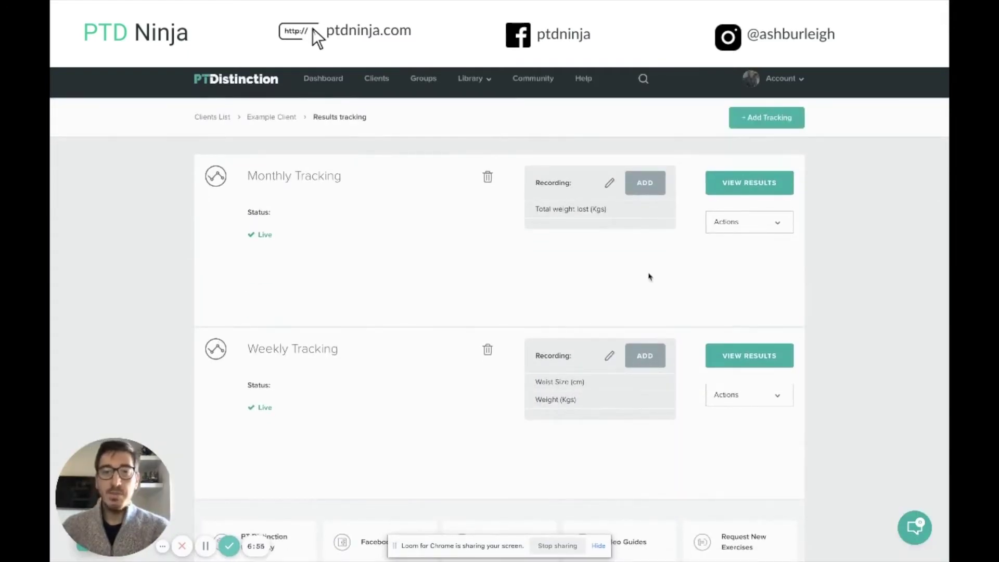
scroll(333, 313, down, 1)
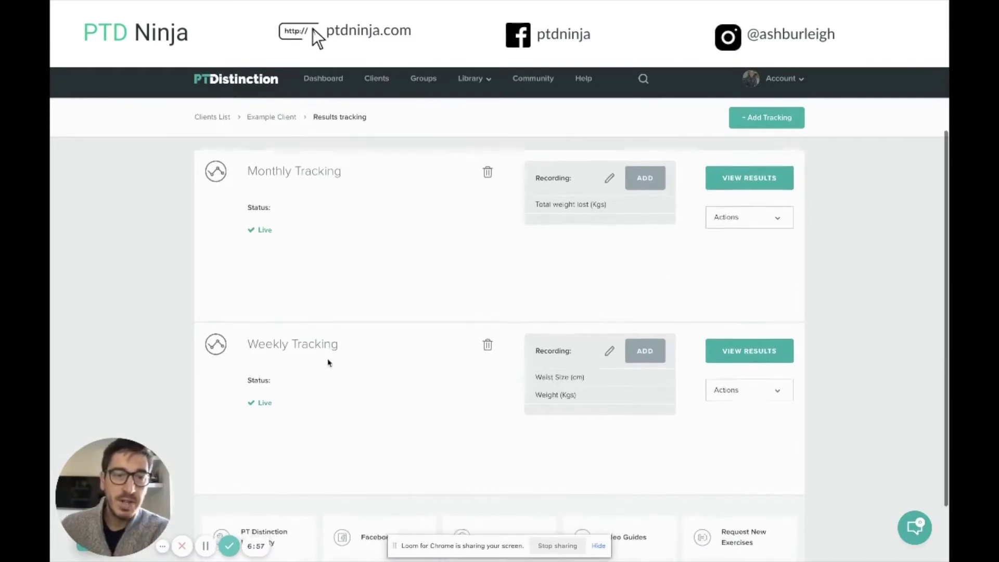
scroll(324, 356, up, 1)
click(721, 236)
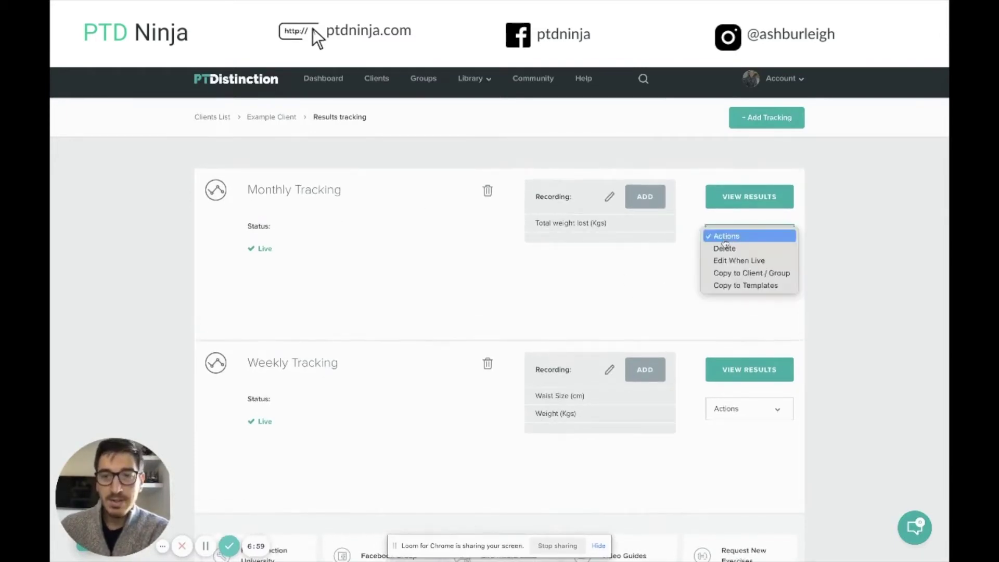
click(538, 301)
scroll(539, 301, up, 3)
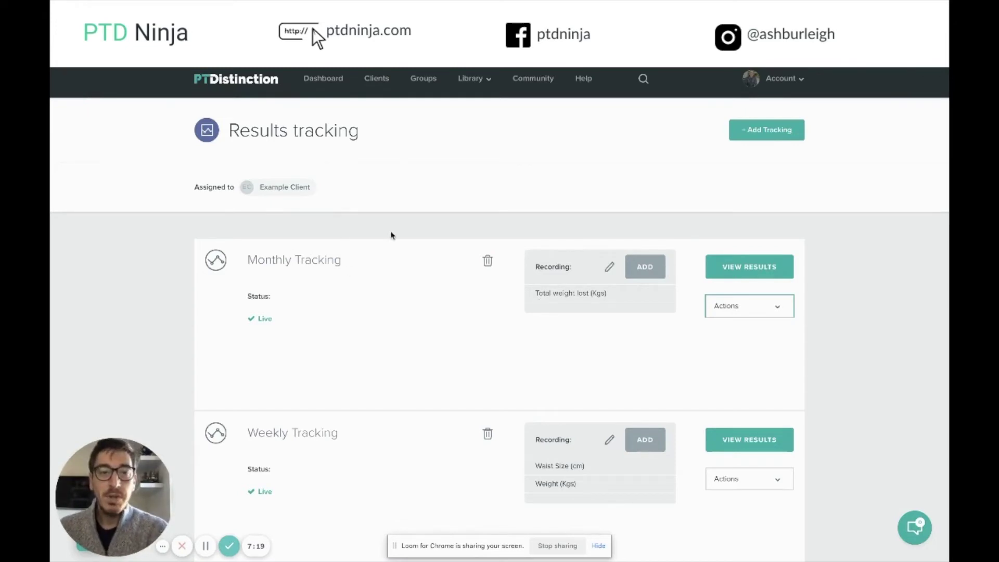
scroll(402, 253, down, 1)
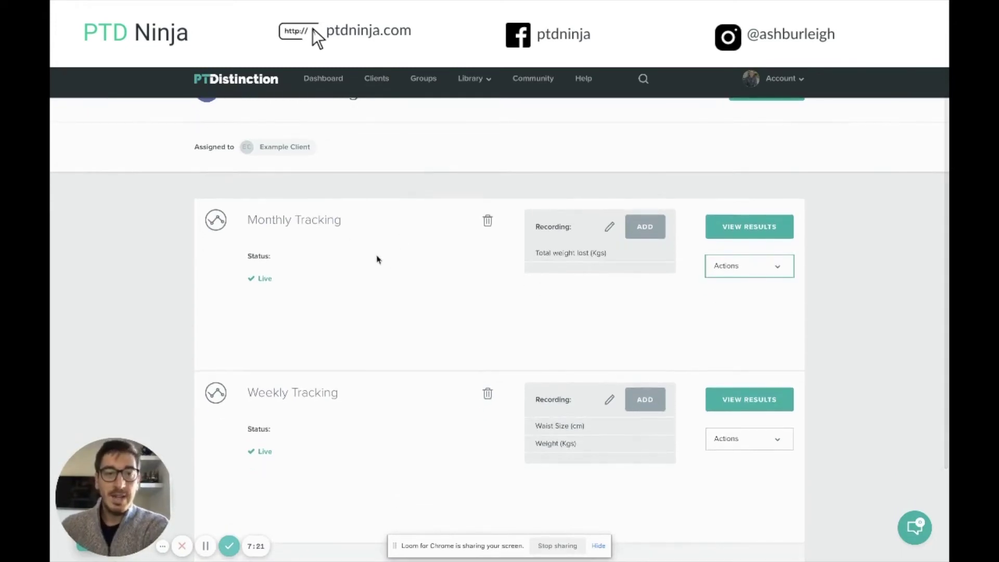
scroll(335, 219, up, 1)
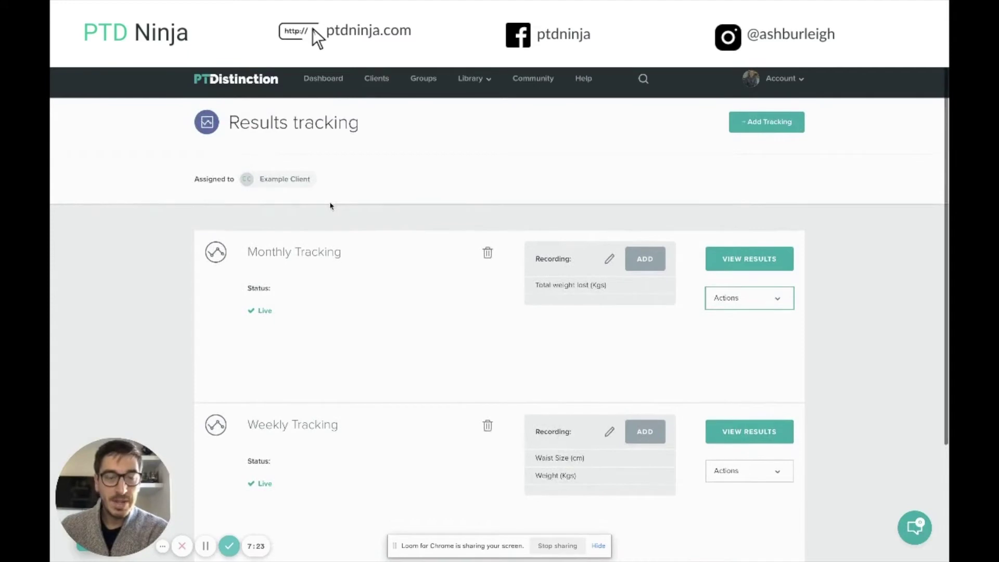
Open the tracking items in Example Client's setup area
click(286, 185)
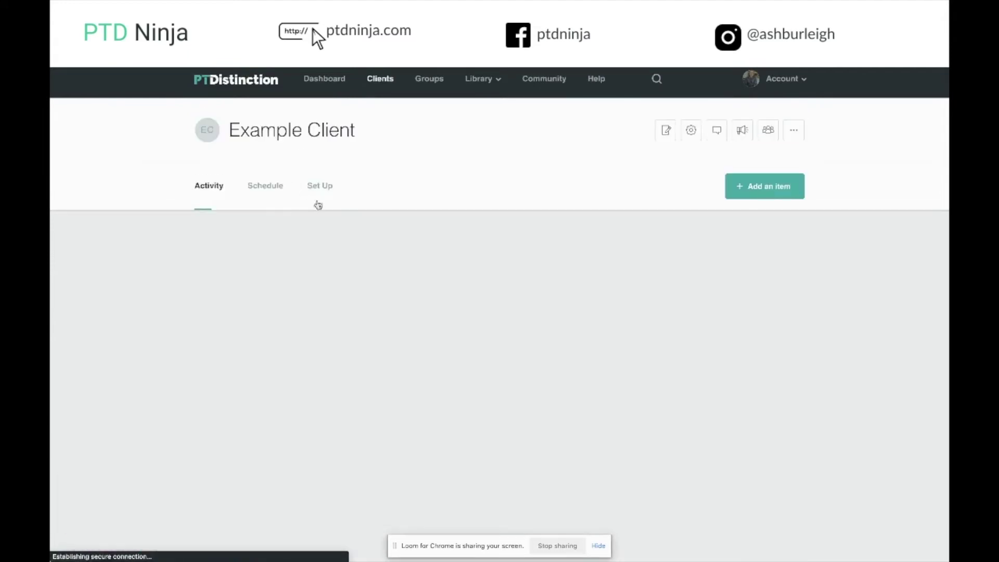
click(323, 187)
click(413, 261)
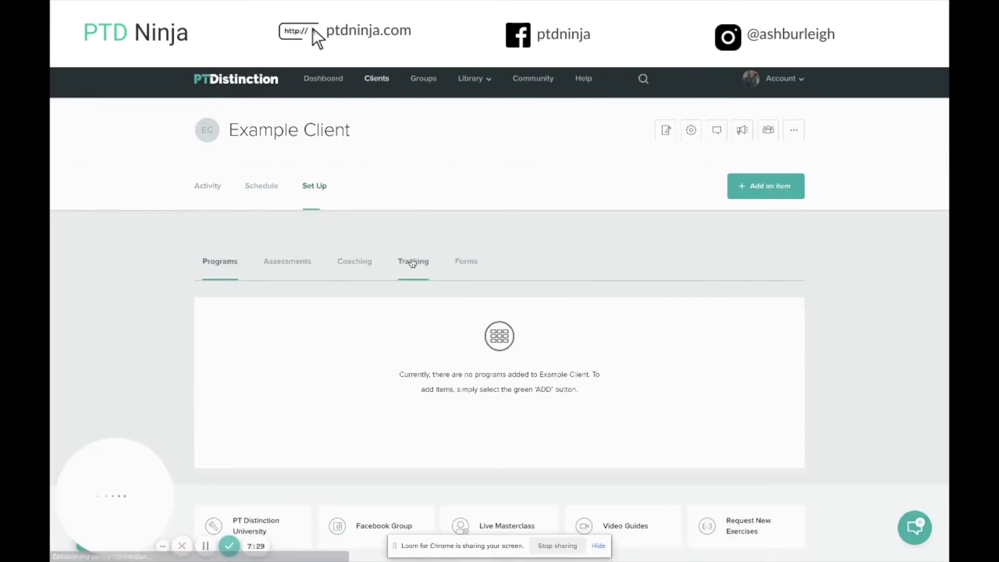
scroll(280, 462, down, 1)
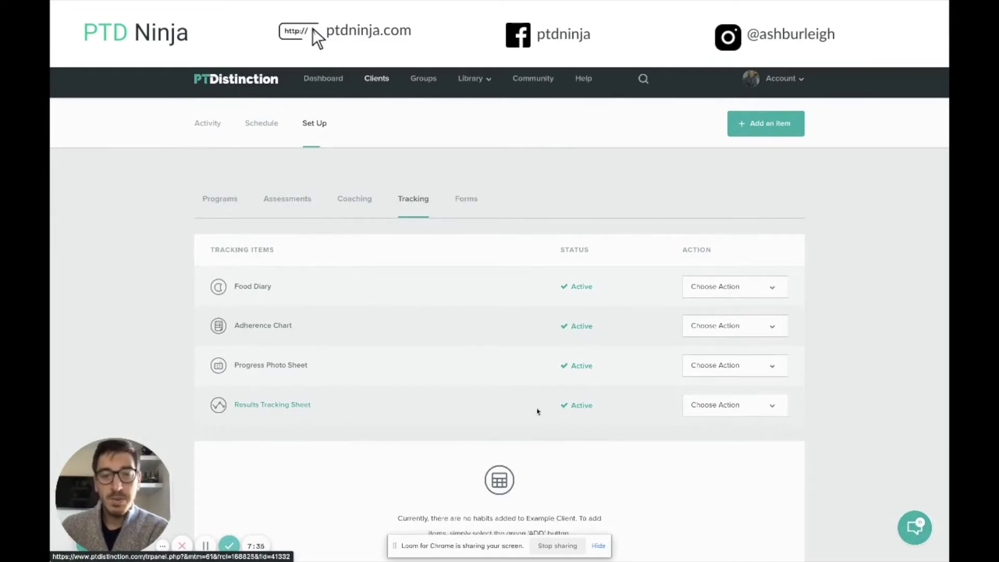
click(718, 406)
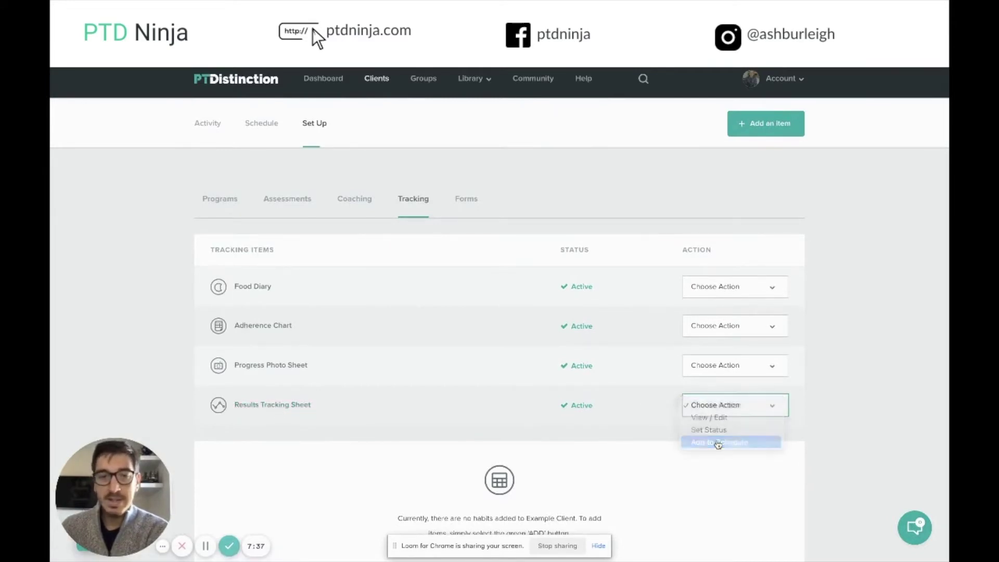
click(717, 442)
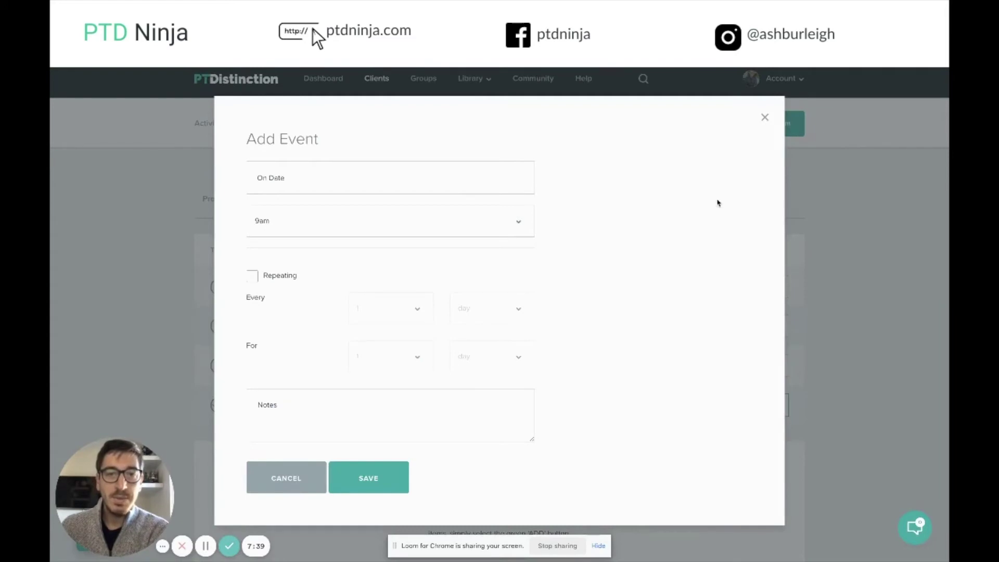
click(765, 120)
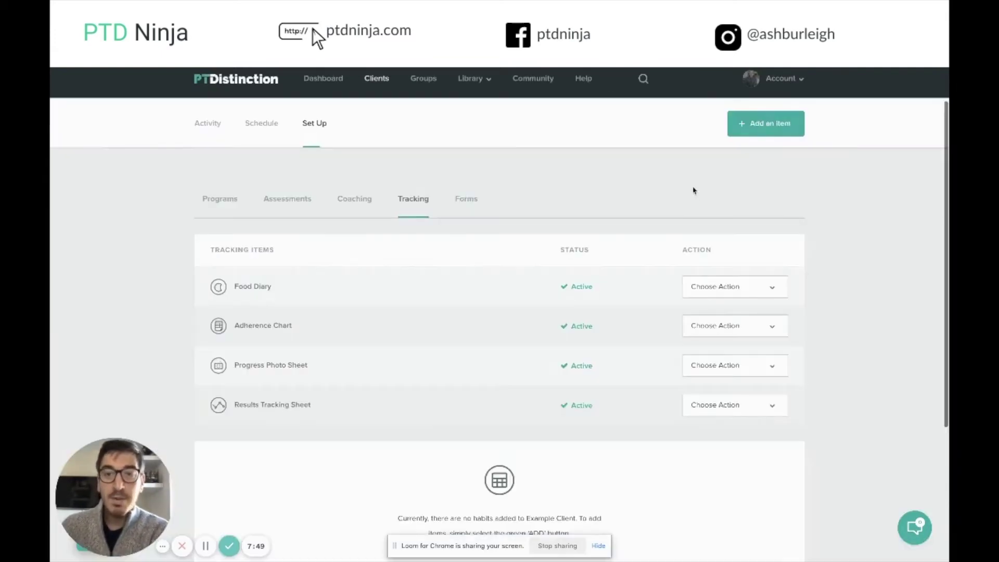
Start a new calendar event for Example Client dated 6 Oct, 2021 and set its event type to Update Progress
click(764, 127)
click(440, 409)
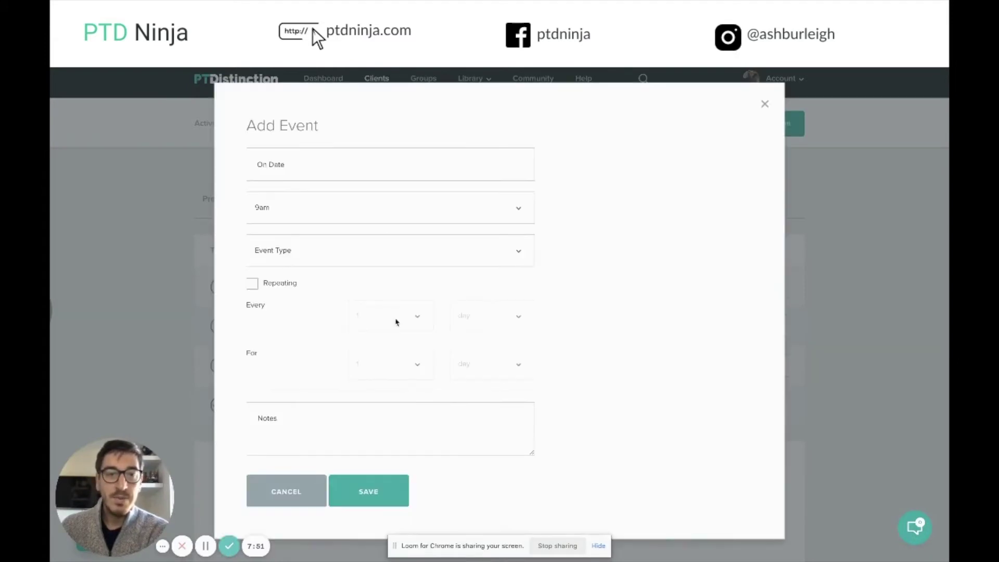
click(312, 162)
click(309, 270)
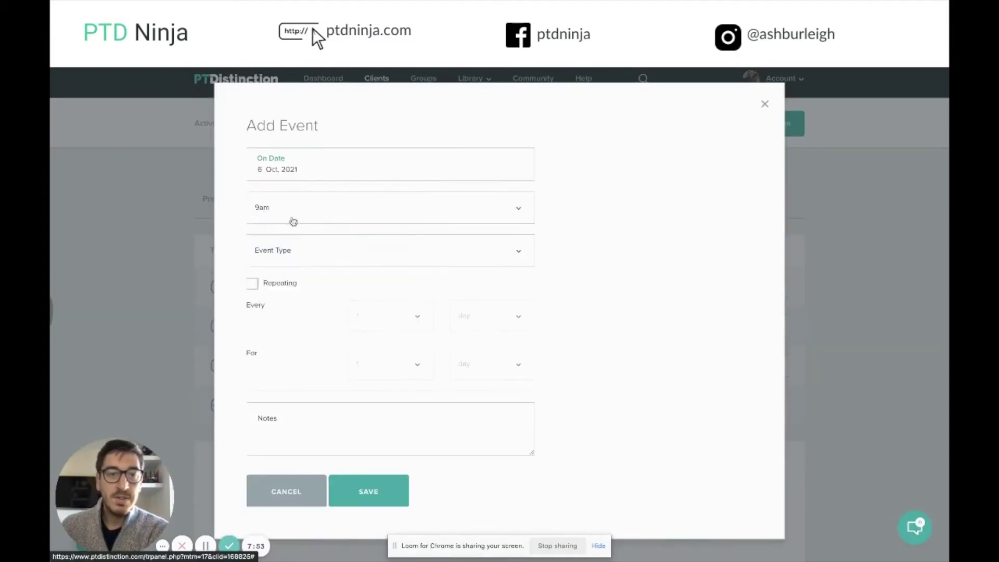
click(295, 263)
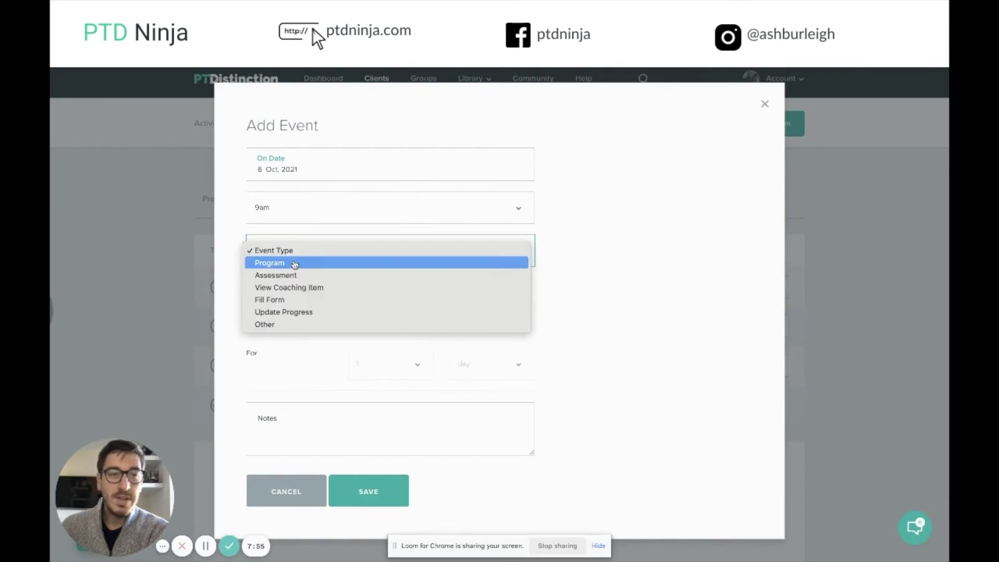
click(284, 316)
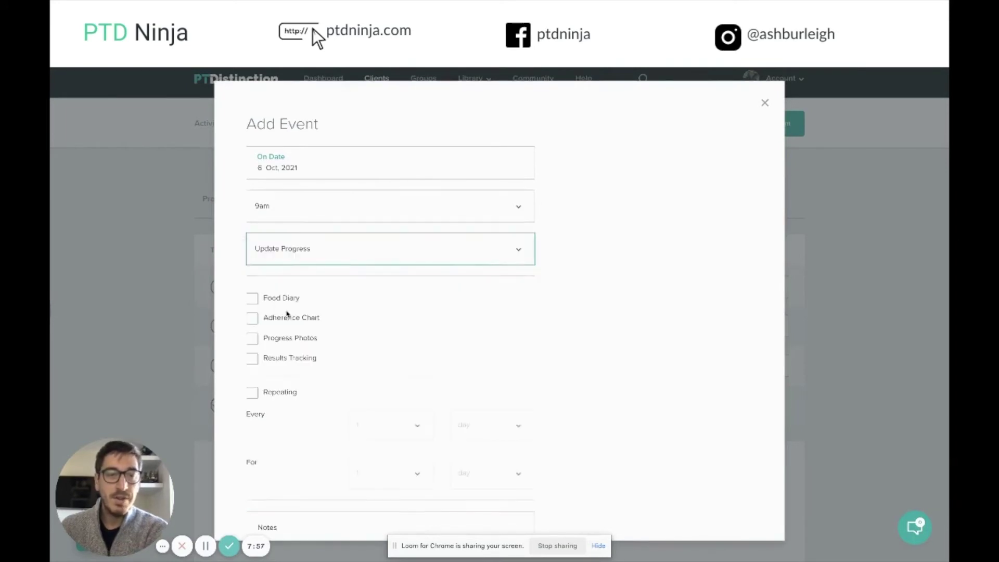
Include Results Tracking and Progress Photos in the Update Progress event
click(253, 359)
scroll(450, 309, down, 2)
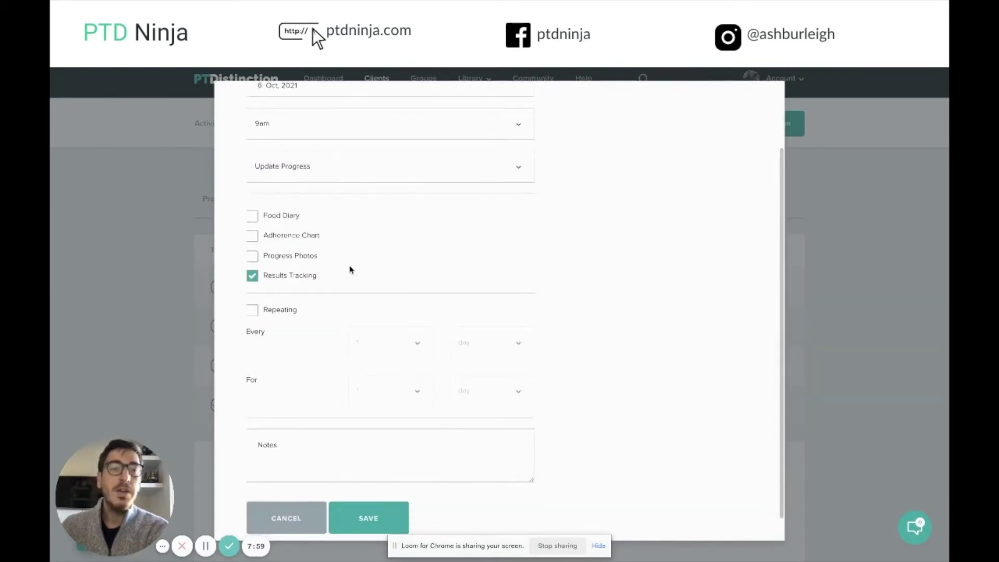
click(253, 257)
scroll(446, 281, down, 1)
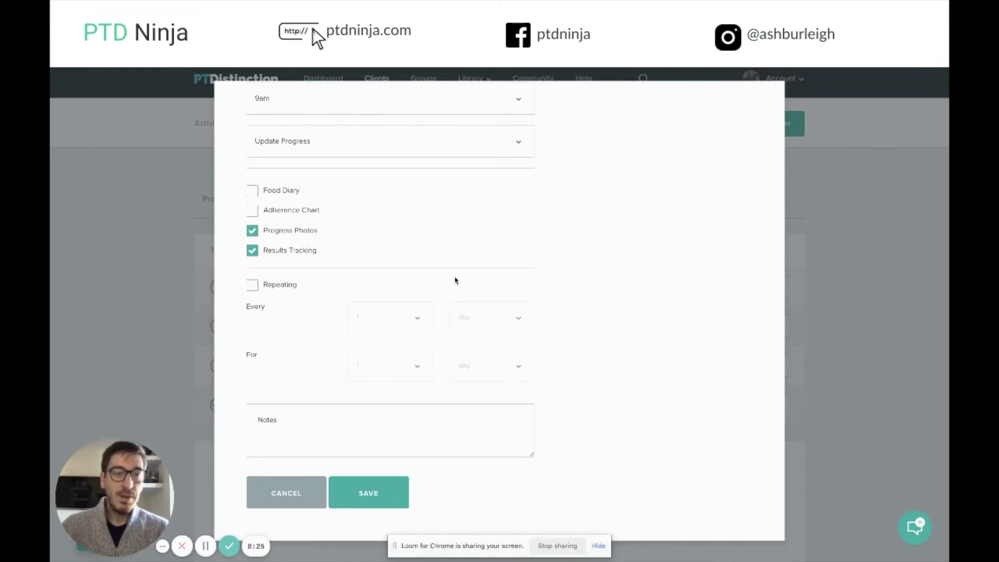
Change the event's date to 4 Oct, 2021
click(316, 420)
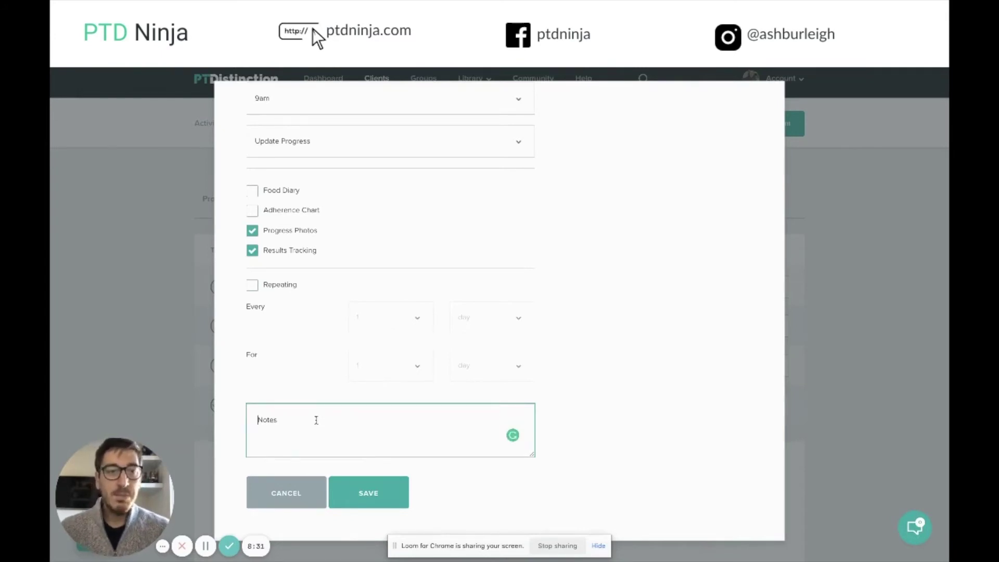
scroll(448, 202, up, 3)
click(353, 168)
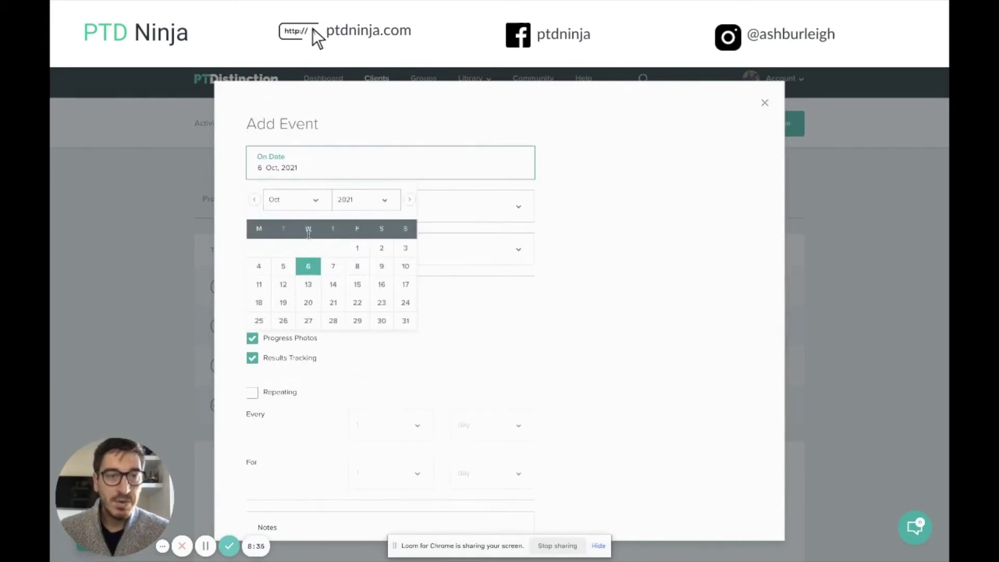
click(259, 266)
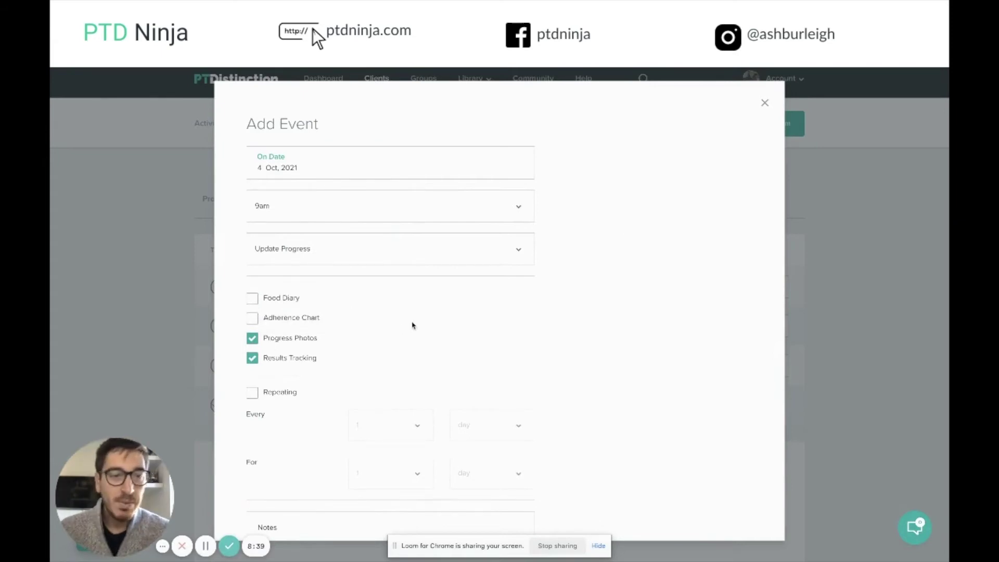
Make the event repeat every 1 week for 12 months
scroll(306, 299, down, 2)
click(253, 294)
click(486, 324)
click(466, 335)
click(482, 372)
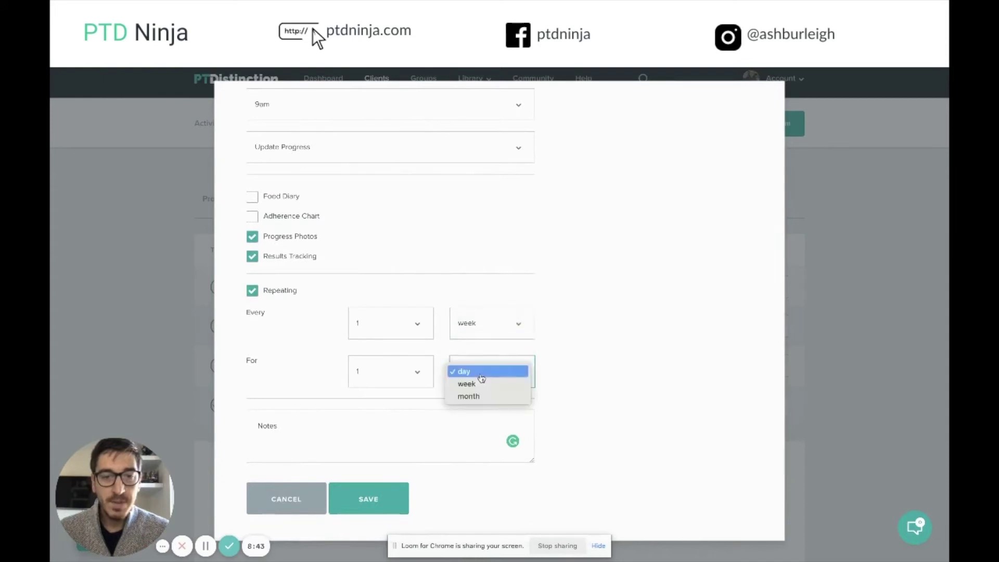
click(467, 383)
click(493, 382)
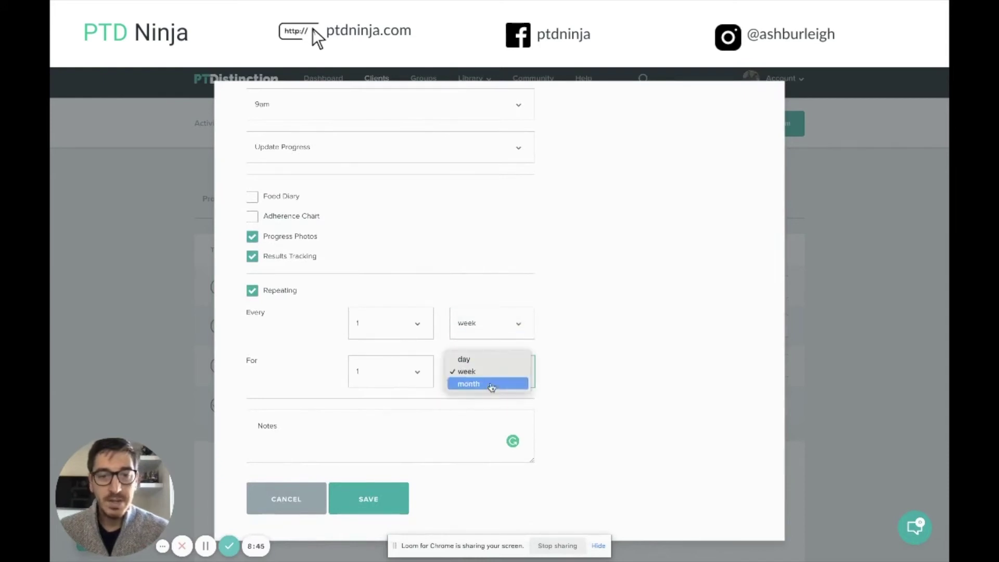
click(391, 374)
key(Return)
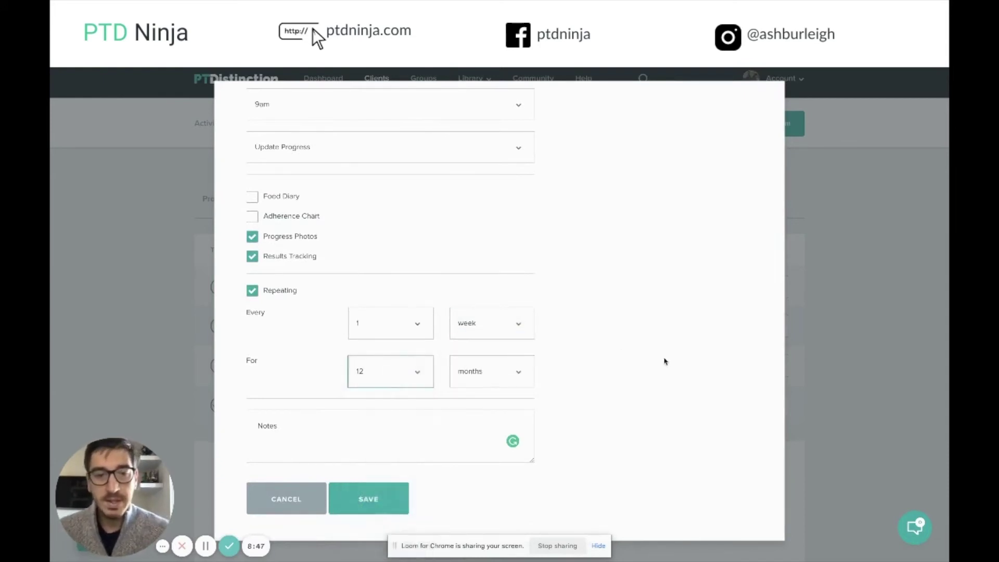
Add the note "Please complete your weekly tracking." to the event and save it to the schedule
click(361, 430)
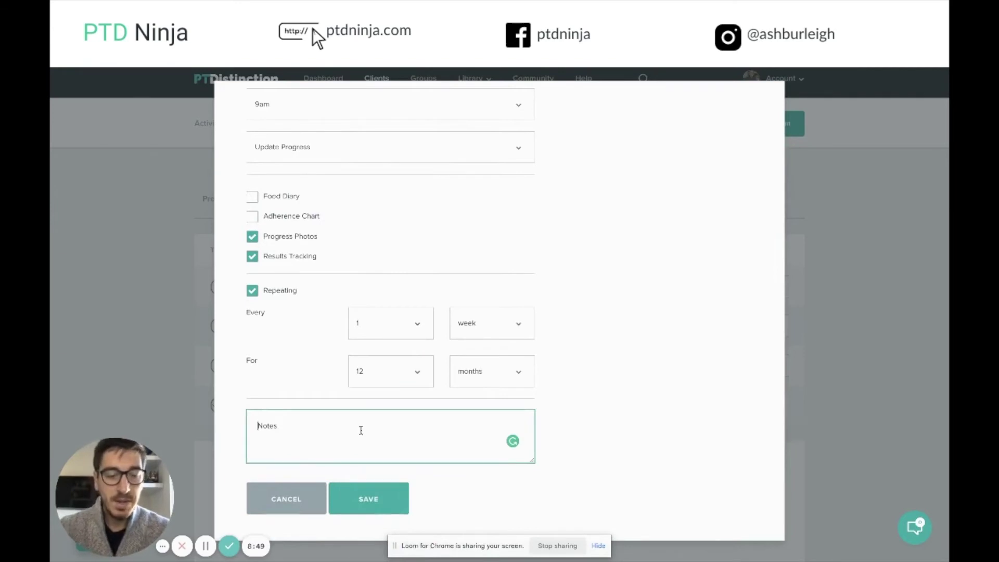
text(Please complete your )
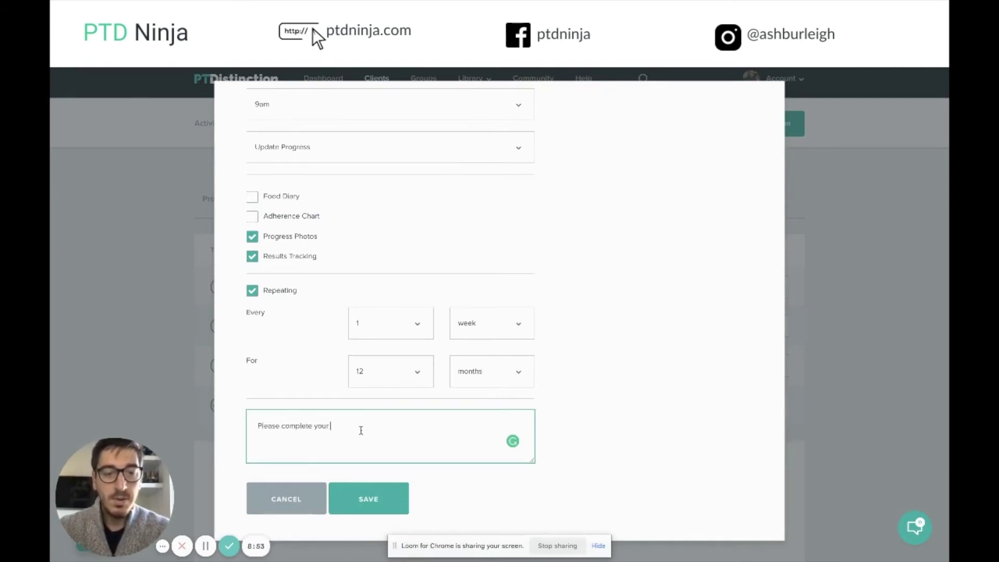
text(weekly trac)
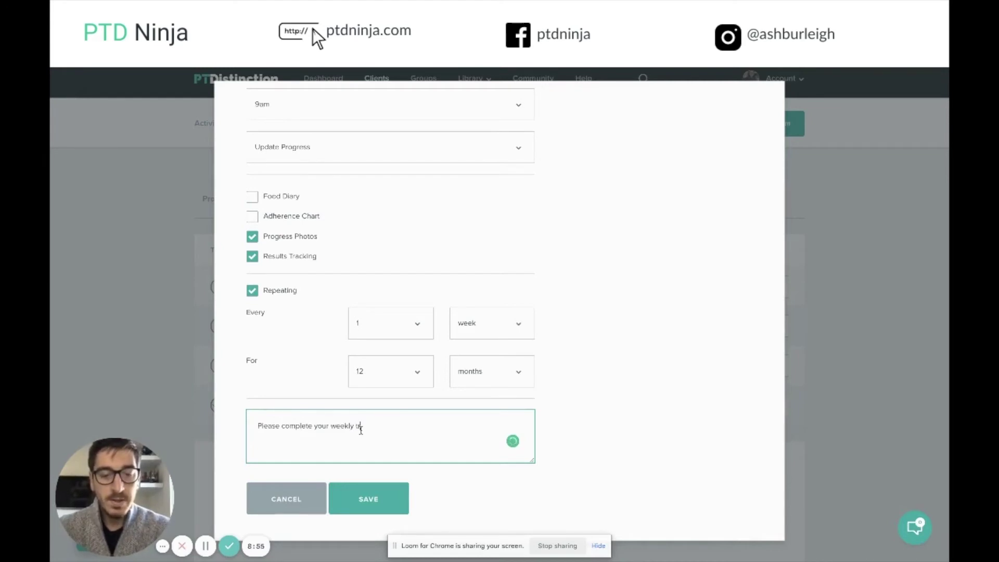
text(king.)
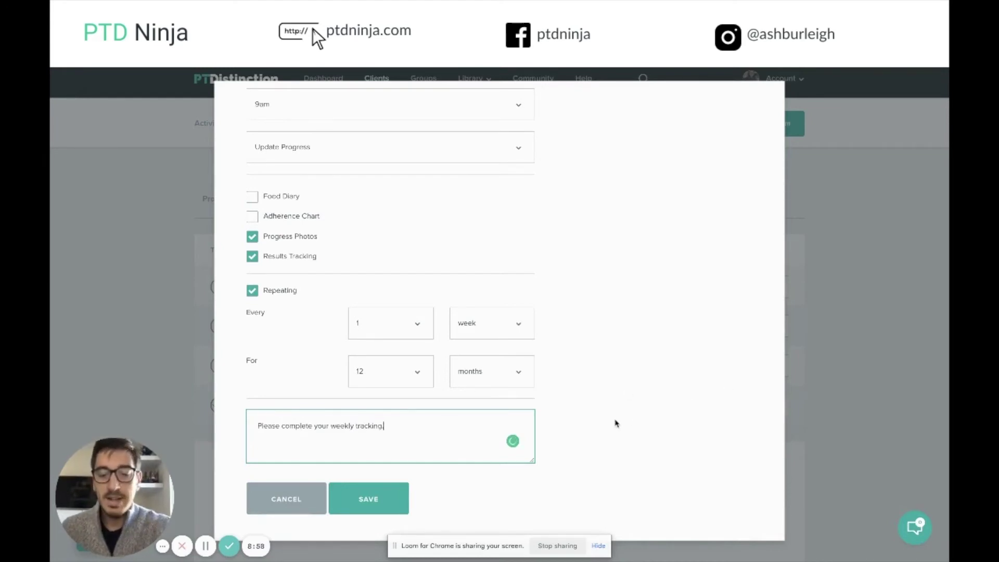
scroll(647, 386, down, 1)
click(379, 495)
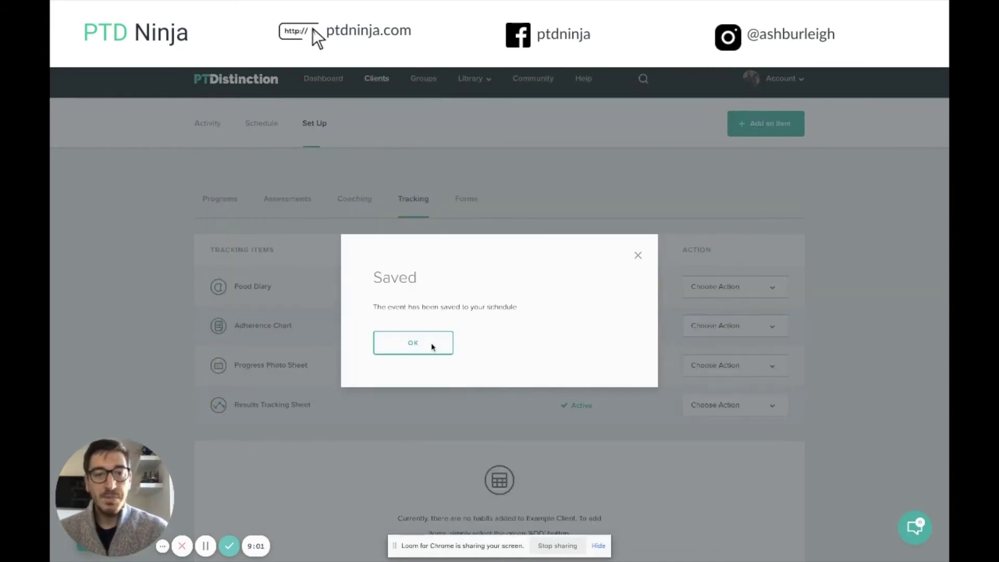
click(432, 347)
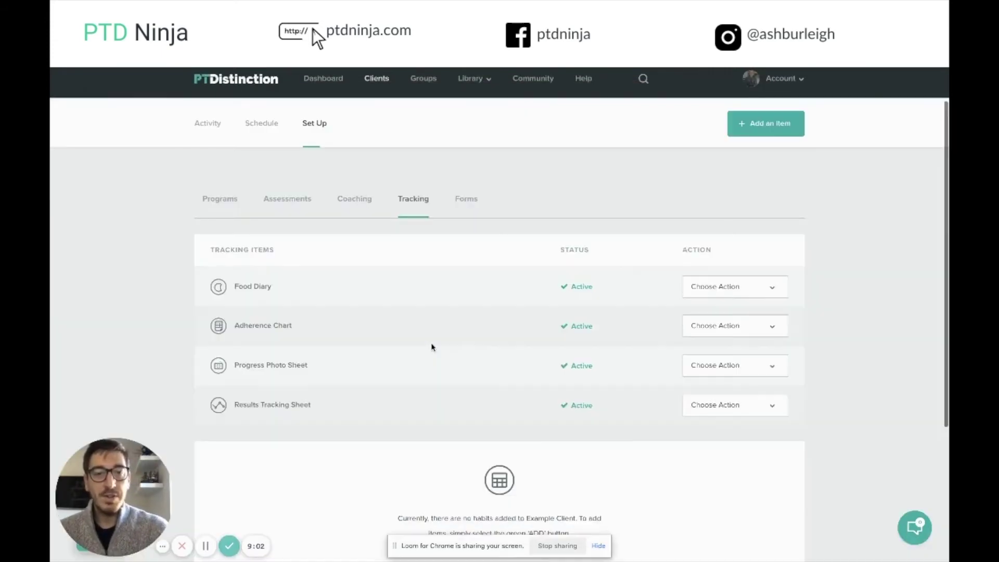
Open the Monday 9am progress update in Example Client's schedule, look at its linked progress items, and close it
click(253, 124)
scroll(283, 364, up, 2)
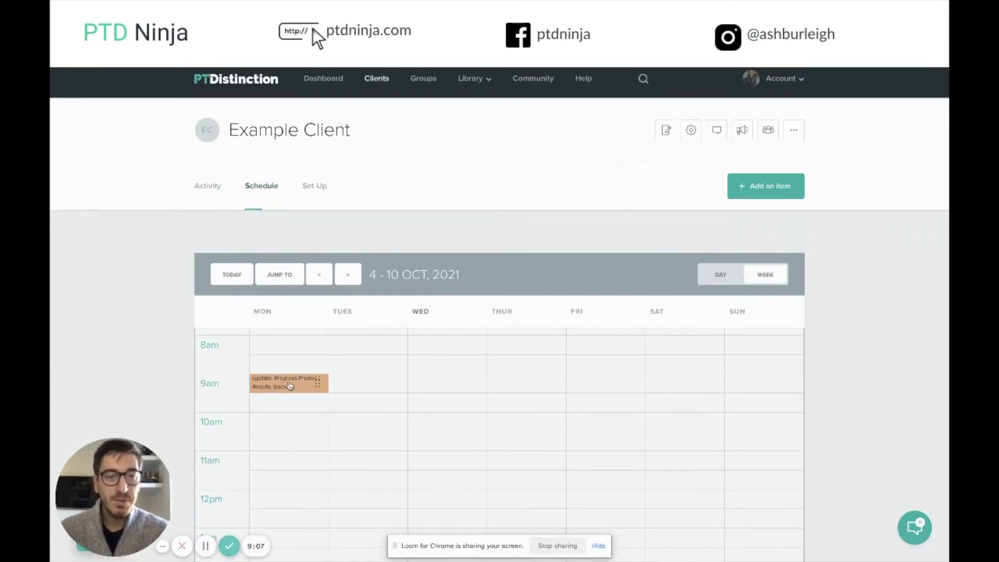
click(289, 386)
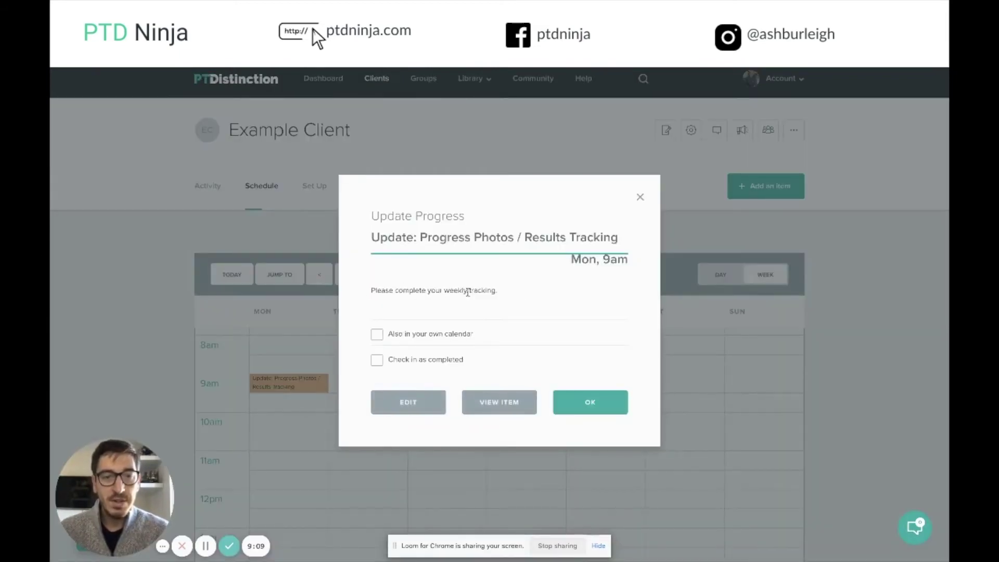
click(506, 403)
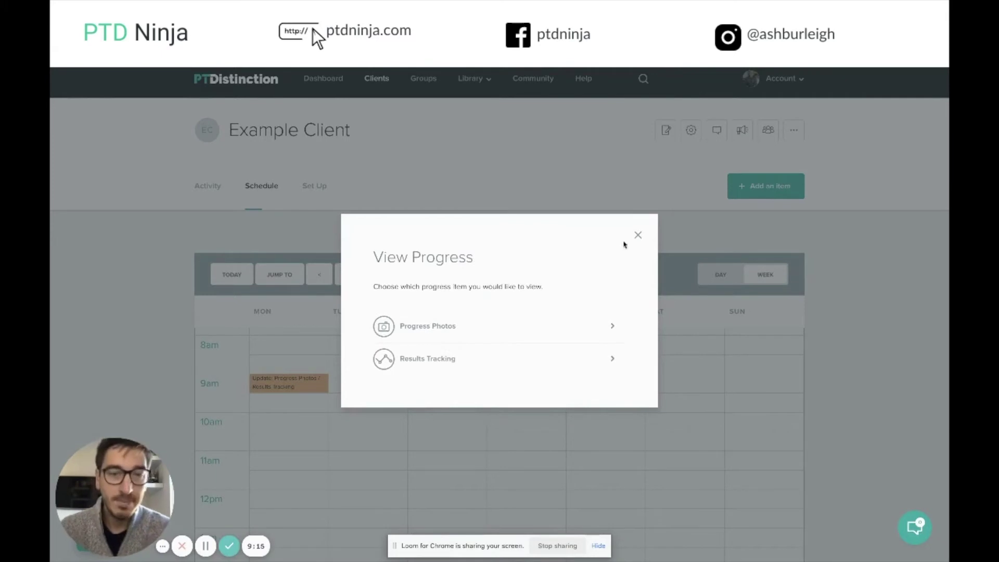
click(639, 236)
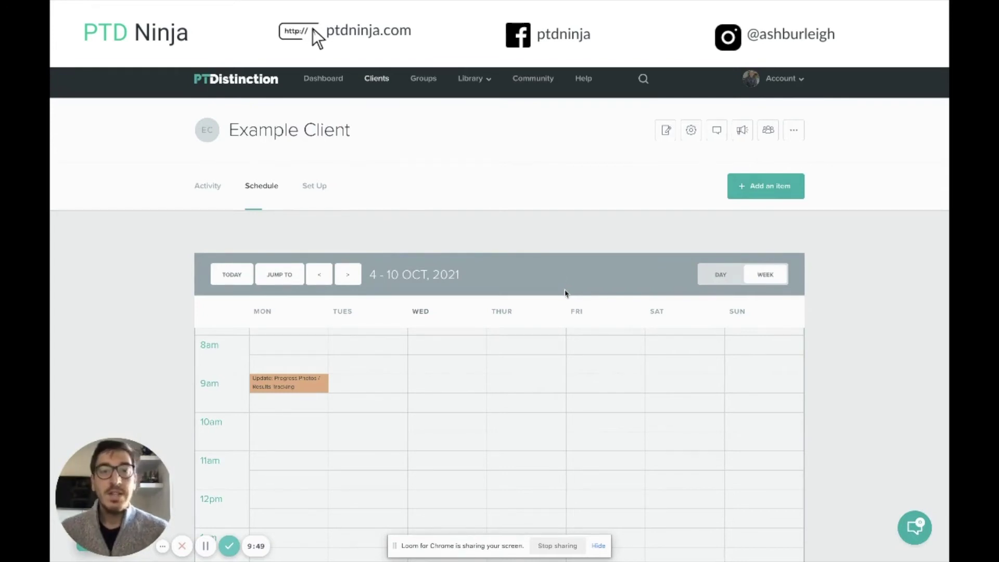
Search the groups for "3." and open 3.1.0 PTD Group - Results Tracking (metric)
click(434, 83)
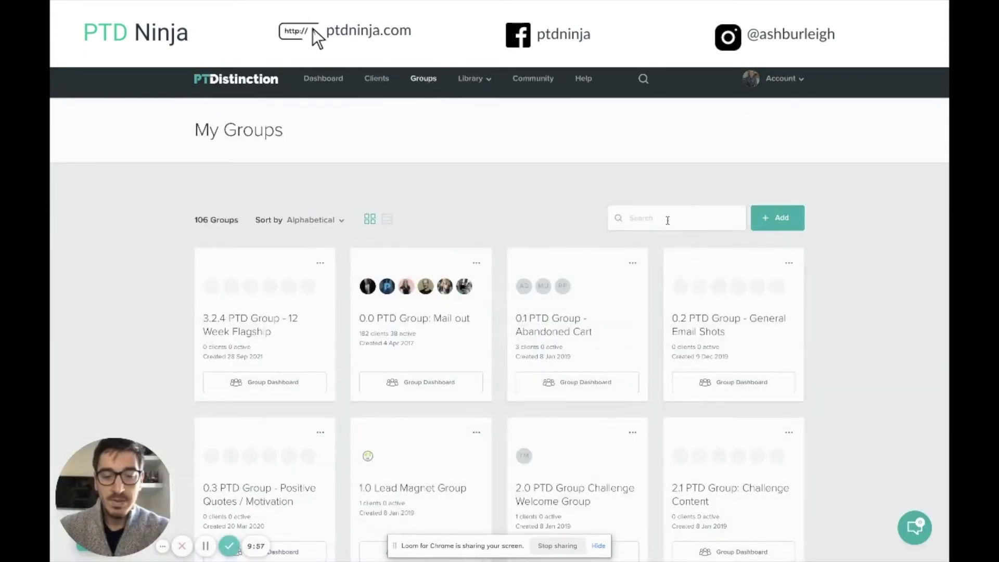
text(3.)
key(BackSpace)
scroll(904, 411, down, 2)
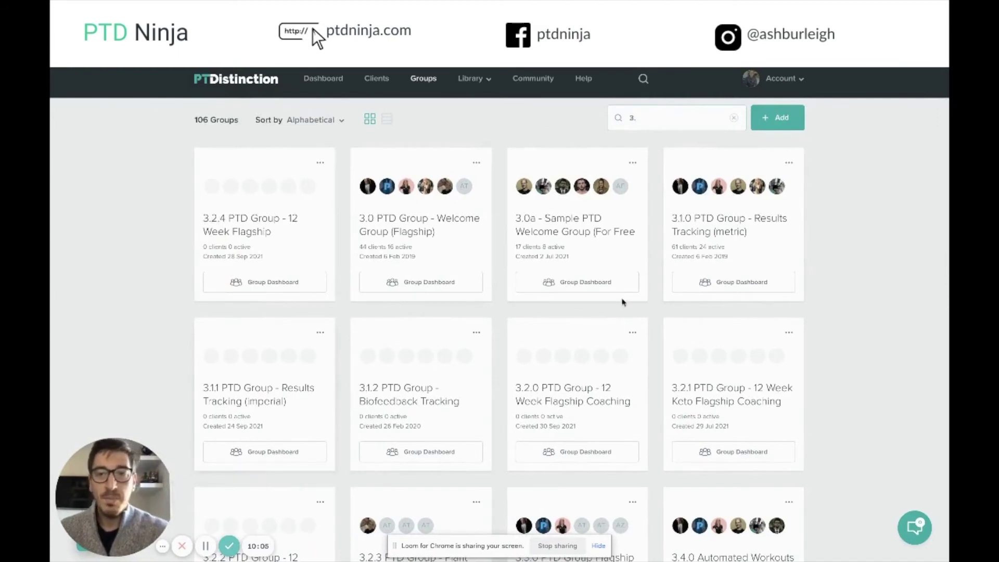
click(705, 232)
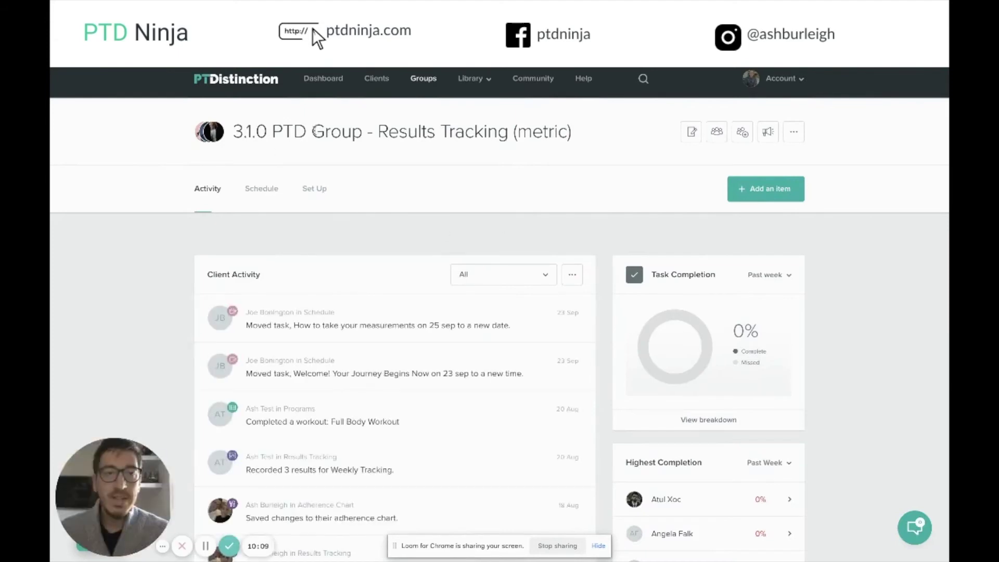
Open the Results Tracking Sheet from the group's tracking setup and review its Daily Tracking and Weekly Tracking items
scroll(522, 217, down, 1)
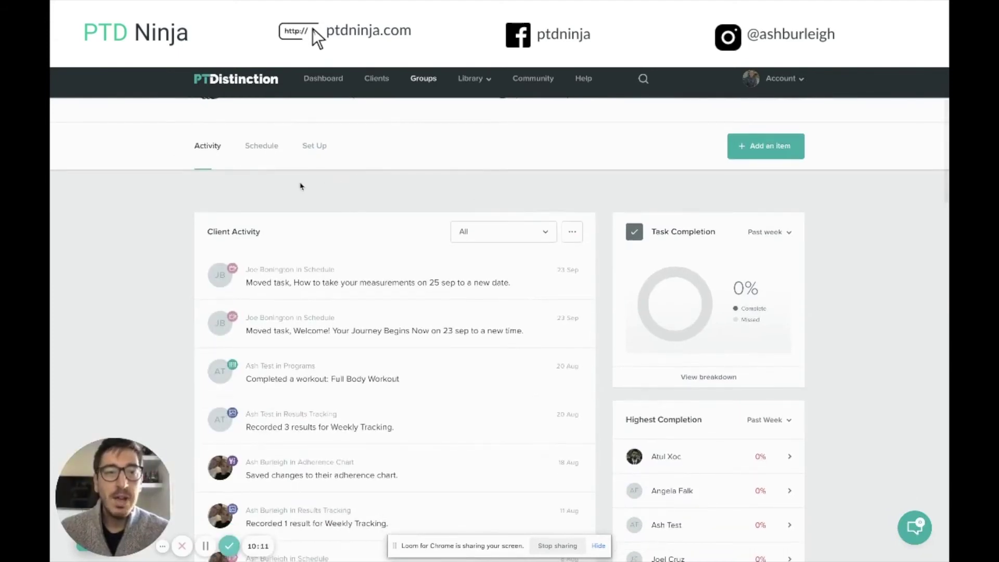
click(316, 155)
click(413, 263)
scroll(292, 462, down, 1)
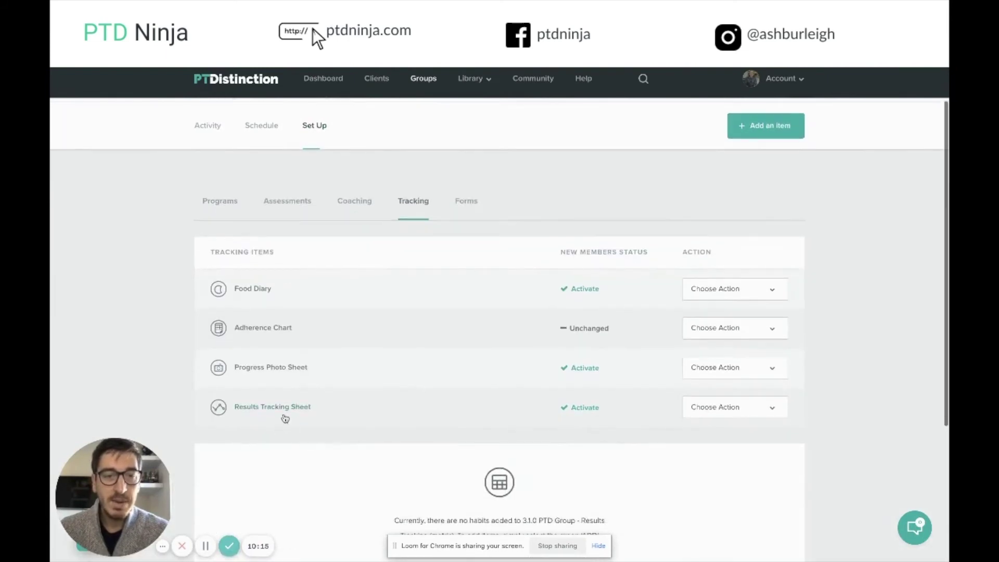
click(286, 411)
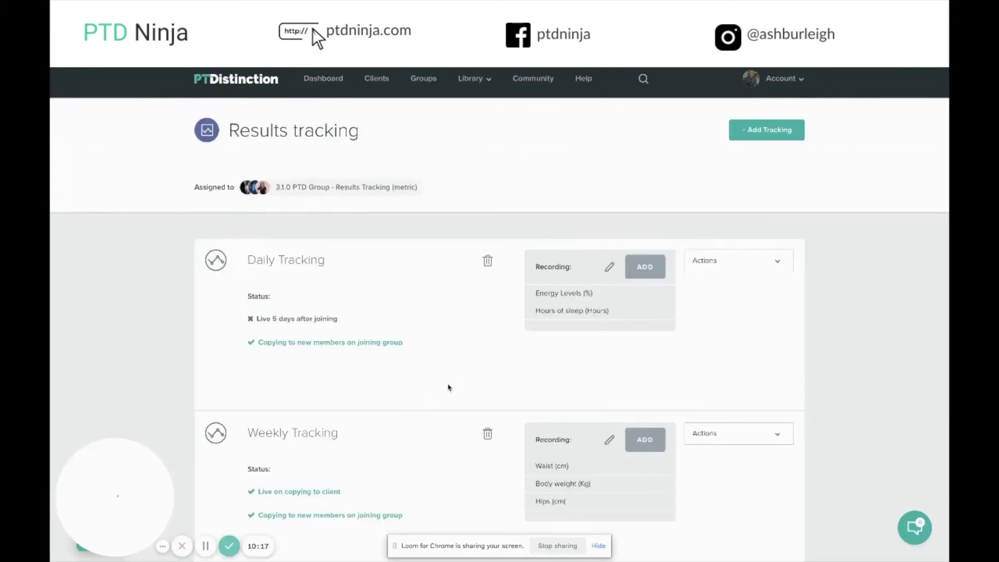
scroll(448, 385, down, 1)
scroll(451, 383, up, 1)
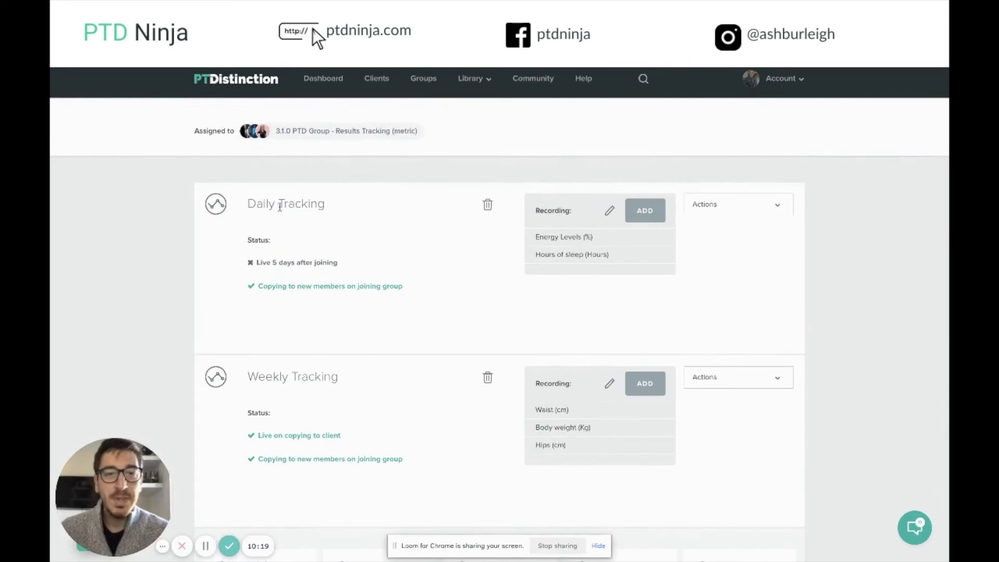
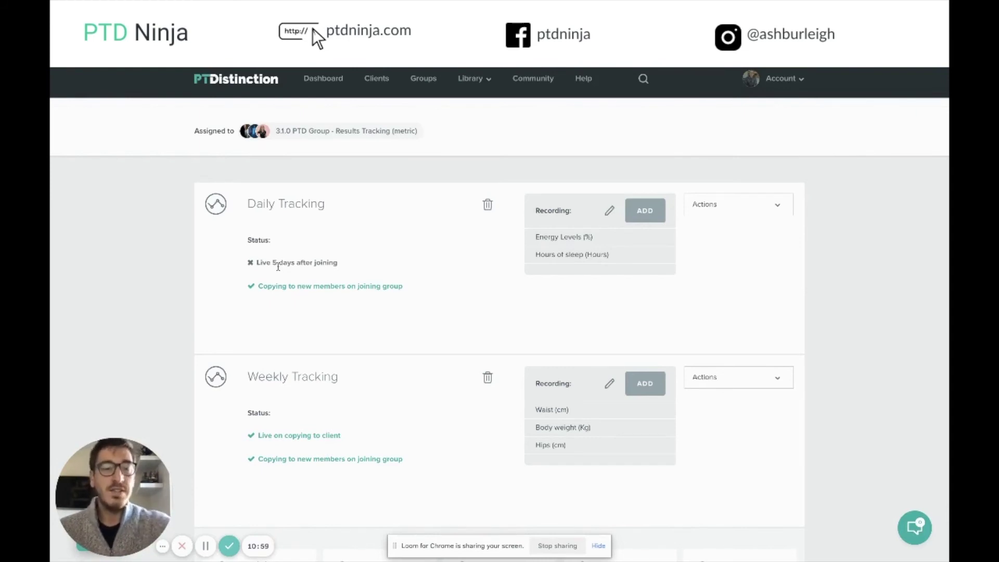
Open the group's schedule by days after joining, look at the Day 1 Update: Results Tracking event, and close it
scroll(278, 267, up, 1)
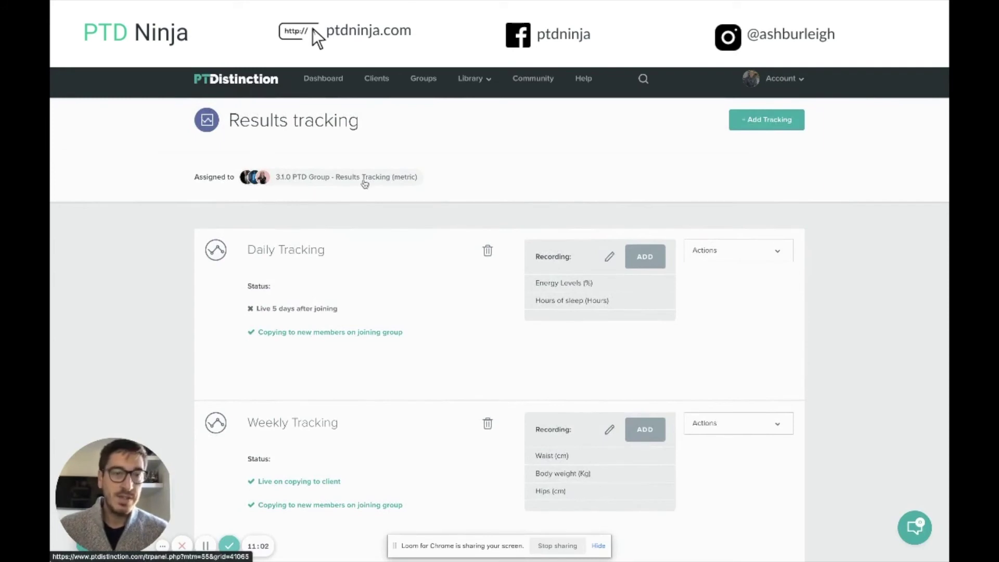
click(358, 180)
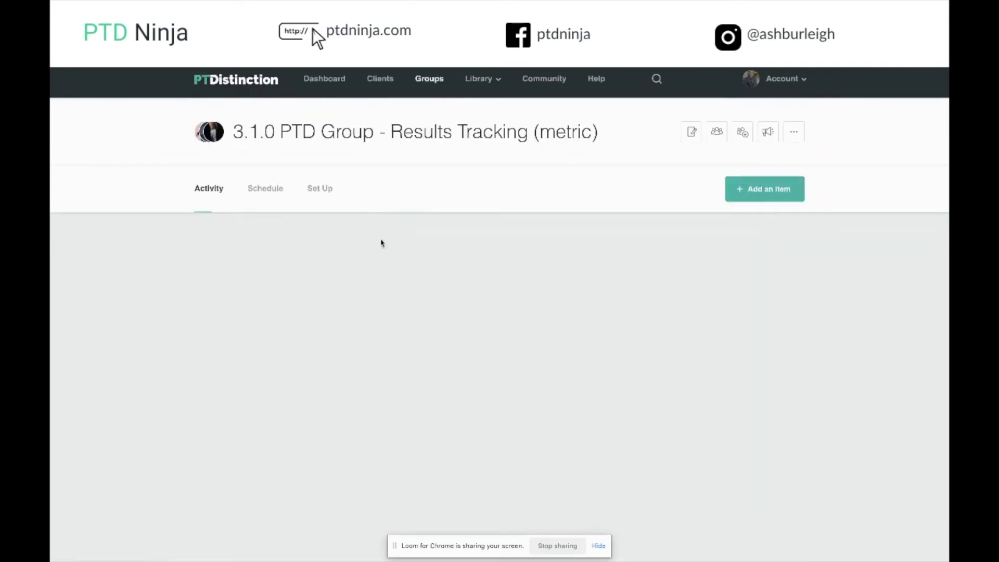
click(261, 189)
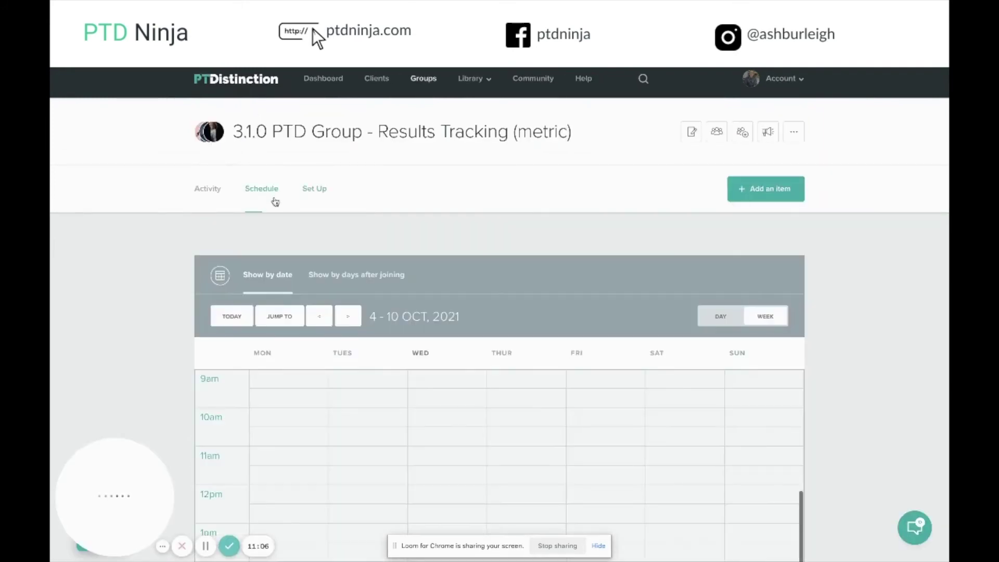
click(398, 274)
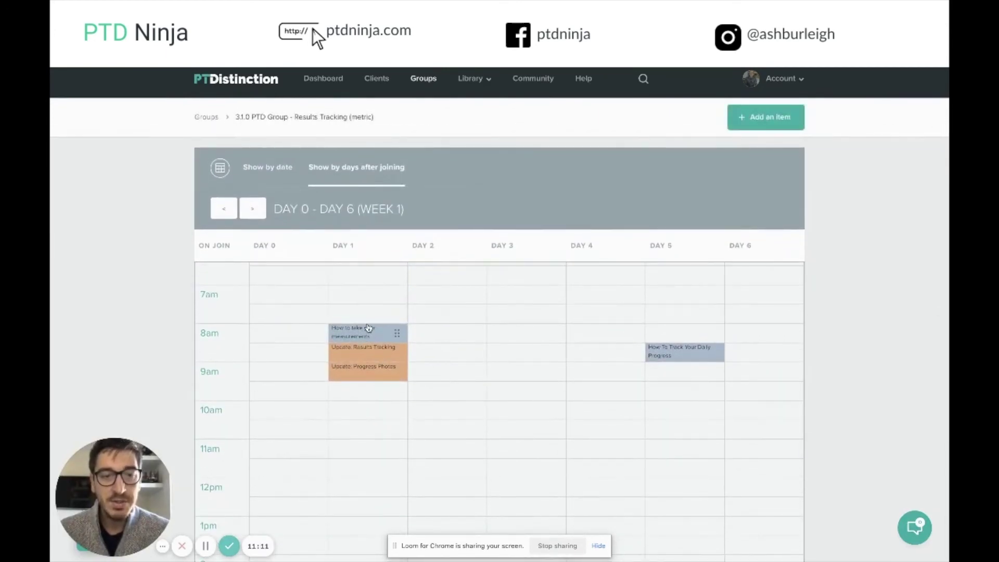
click(368, 356)
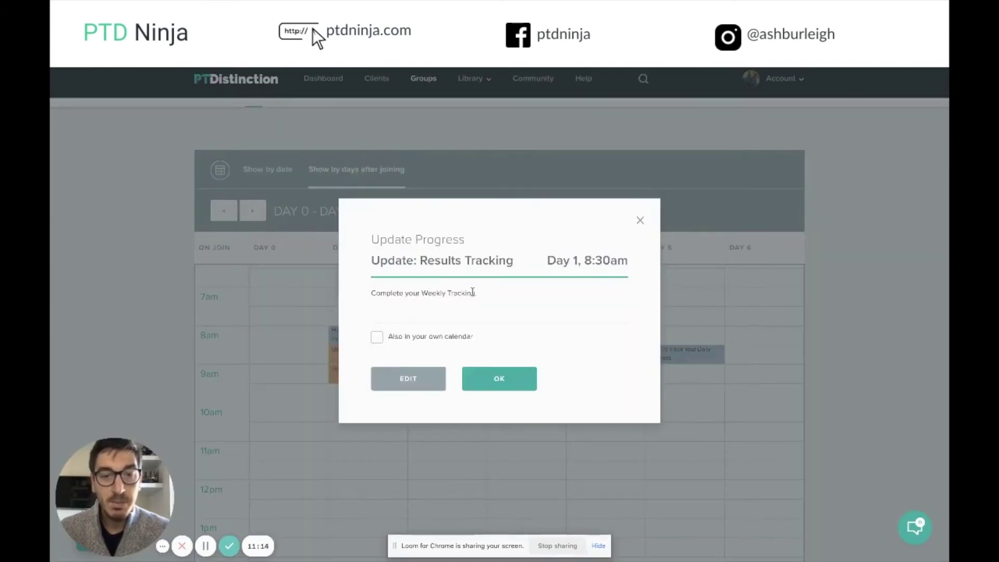
click(640, 220)
scroll(484, 193, up, 2)
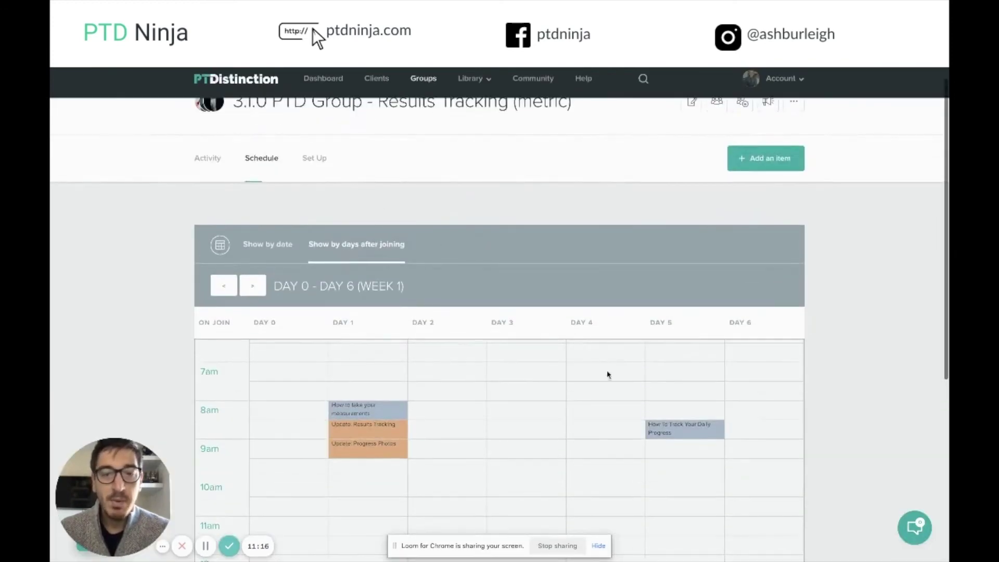
Open the Day 5 How To Track Your Daily Progress item from the group's schedule, read through its content, and close it
scroll(685, 442, down, 2)
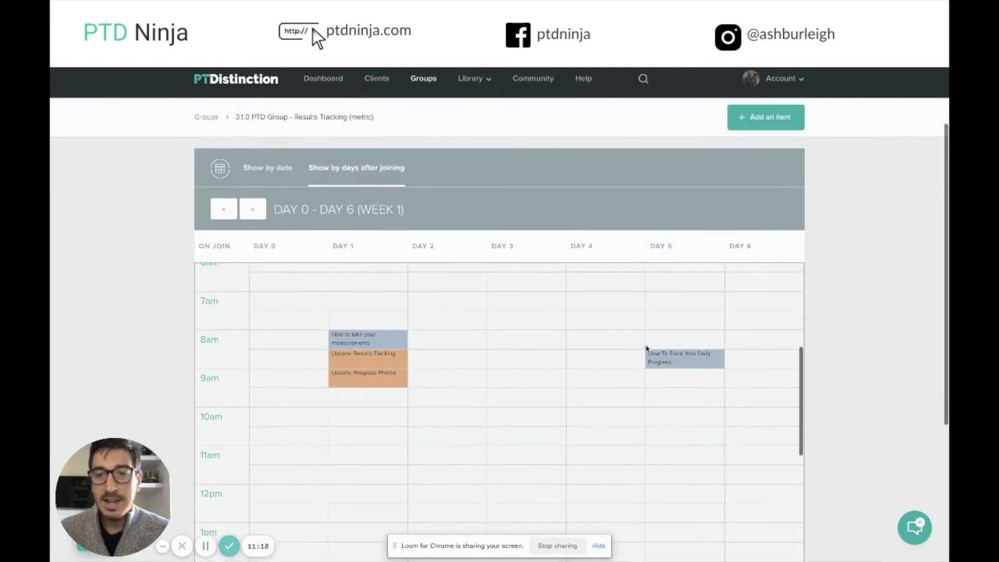
click(685, 361)
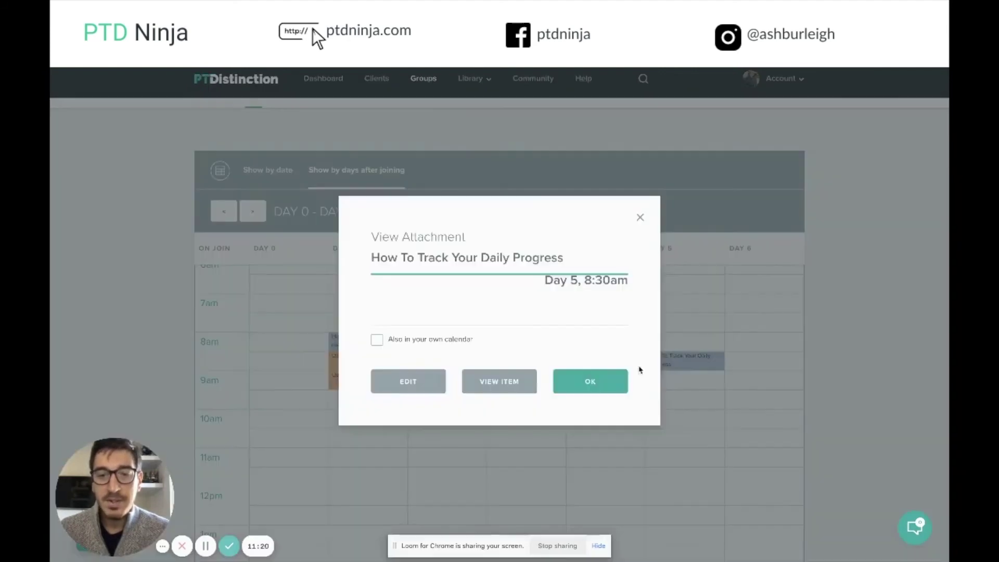
click(526, 388)
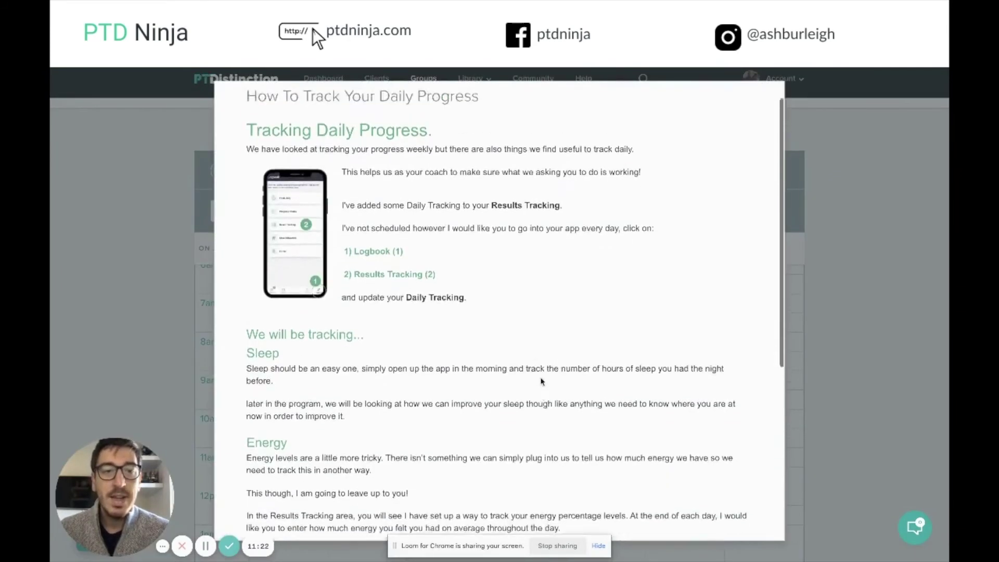
scroll(543, 382, down, 2)
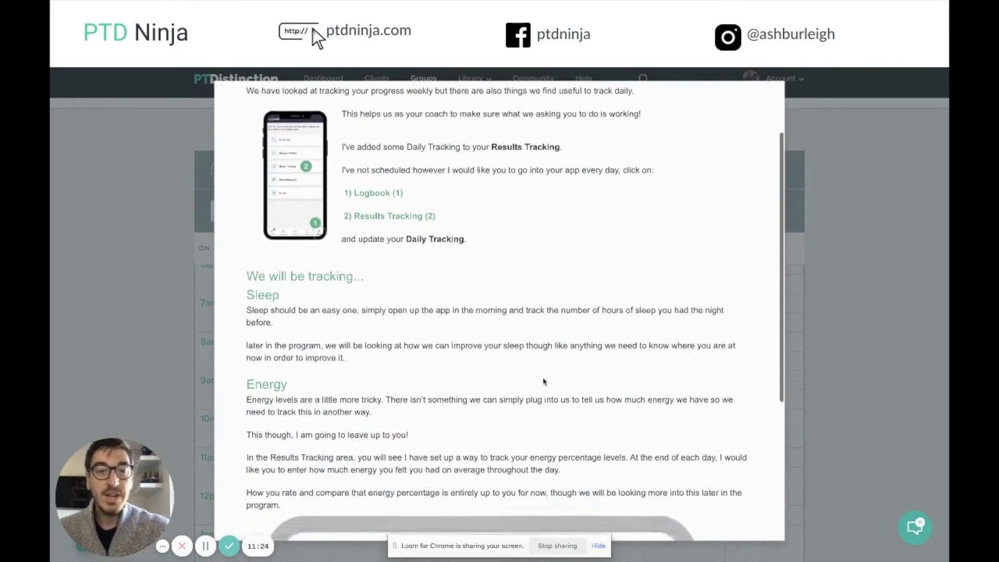
scroll(544, 383, down, 3)
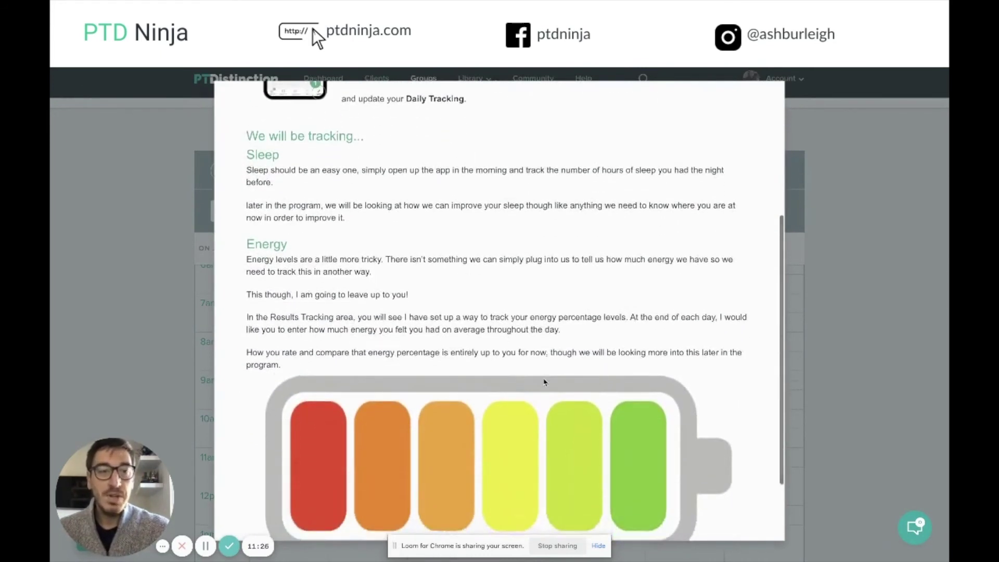
scroll(573, 357, up, 5)
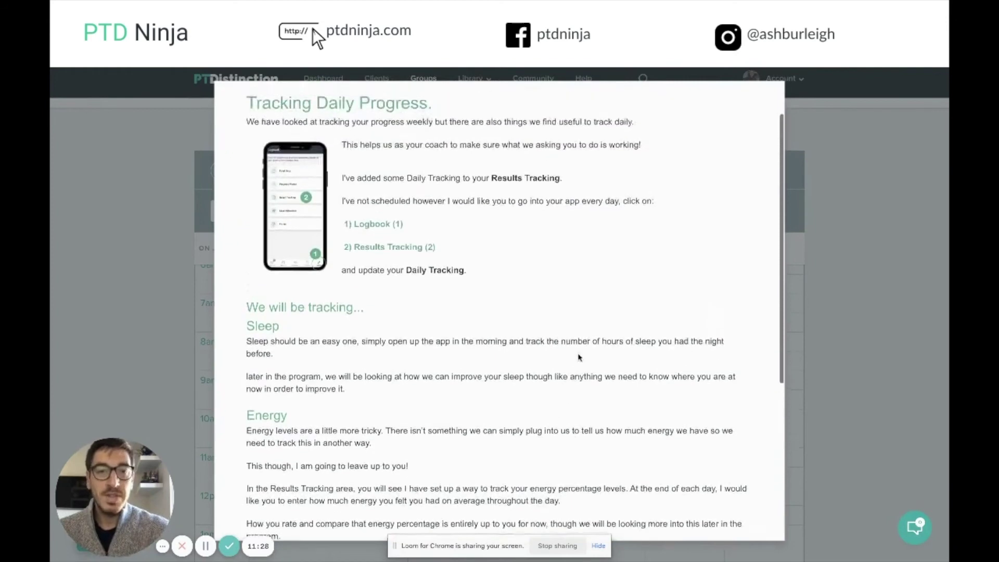
click(765, 102)
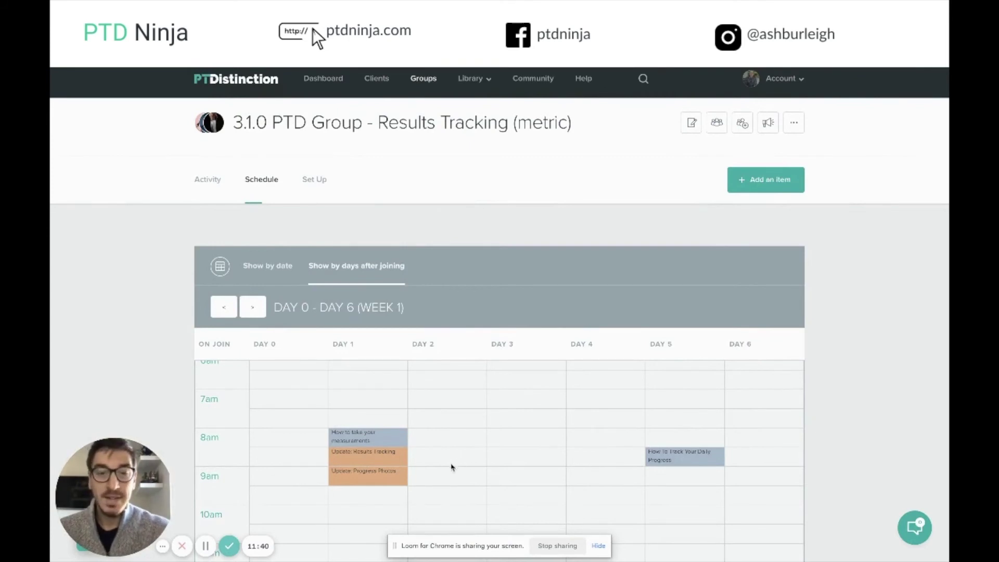
Open How to take your measurements from the group's coaching setup, read through it, and close it
click(318, 187)
click(347, 264)
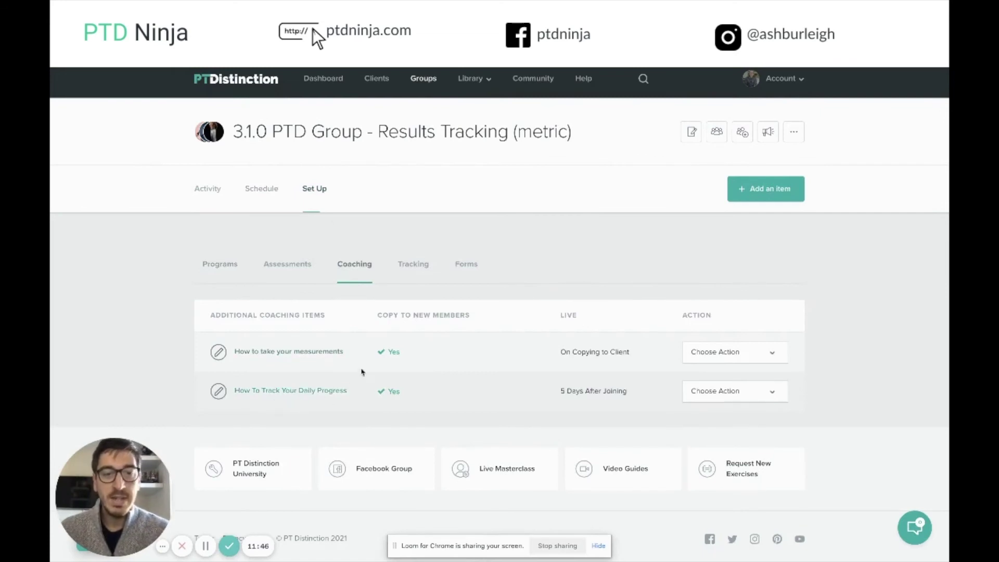
click(290, 352)
scroll(509, 371, down, 4)
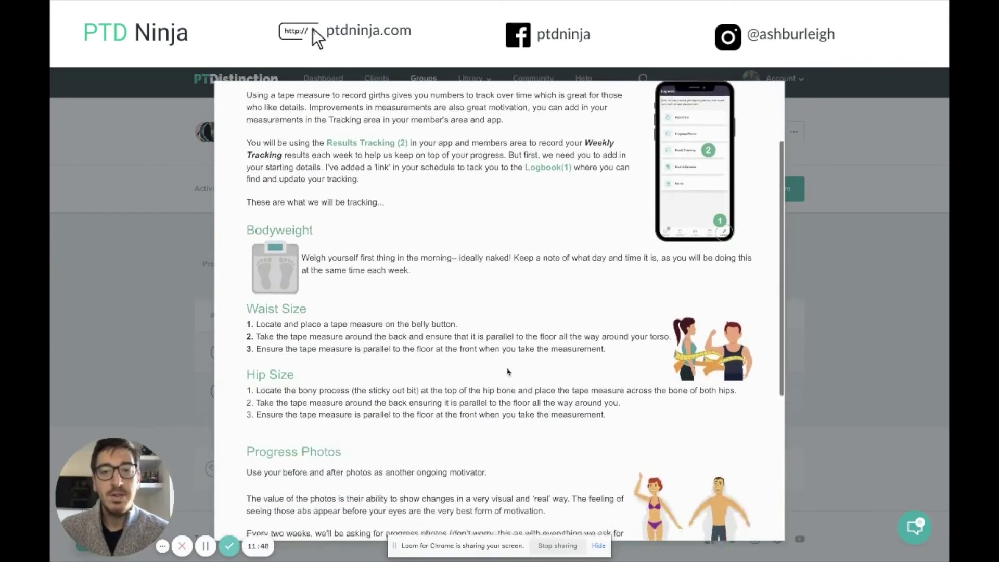
scroll(509, 370, down, 3)
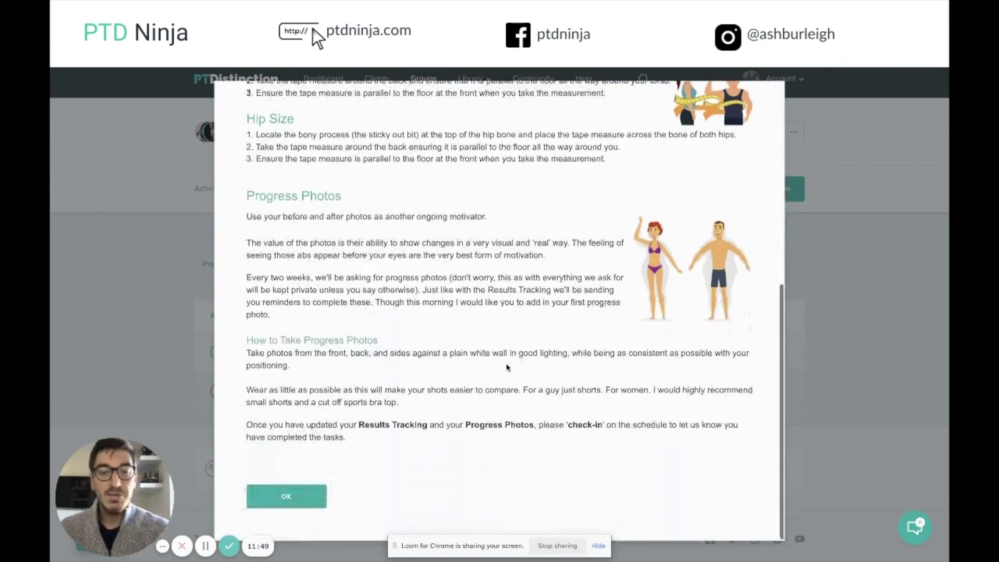
click(287, 496)
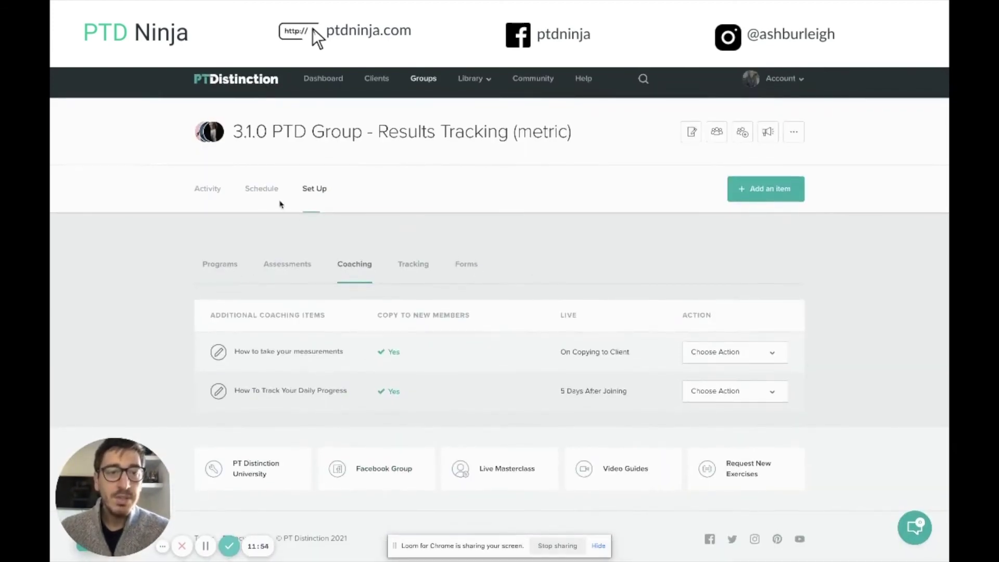
Return to the group's schedule and review the items planned for days 0 to 6 after joining
click(265, 191)
scroll(490, 409, up, 1)
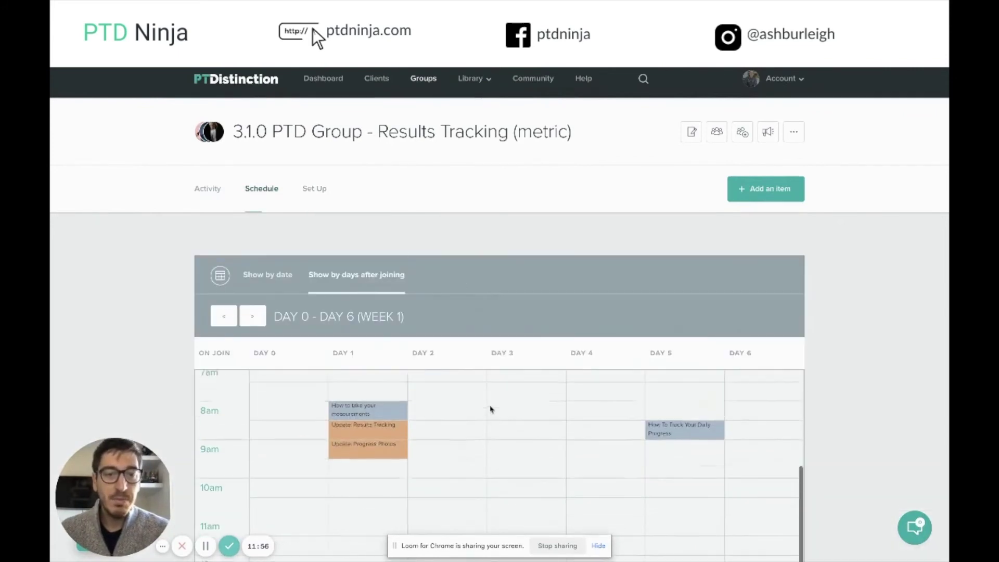
scroll(339, 247, down, 2)
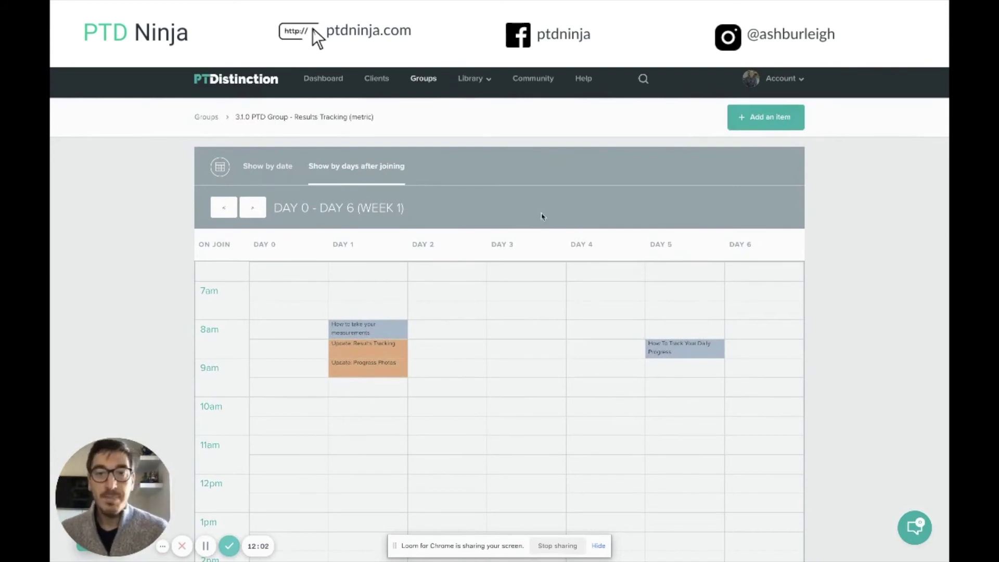
scroll(550, 182, up, 1)
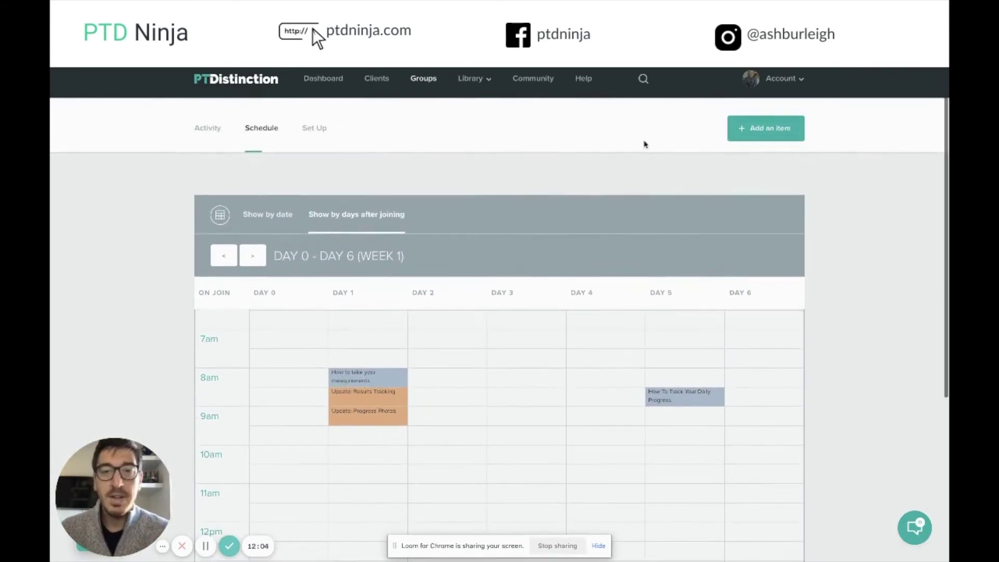
Search for "example", open Example Client, and open the results tracking sheet from the client's tracking setup
click(644, 80)
text(example)
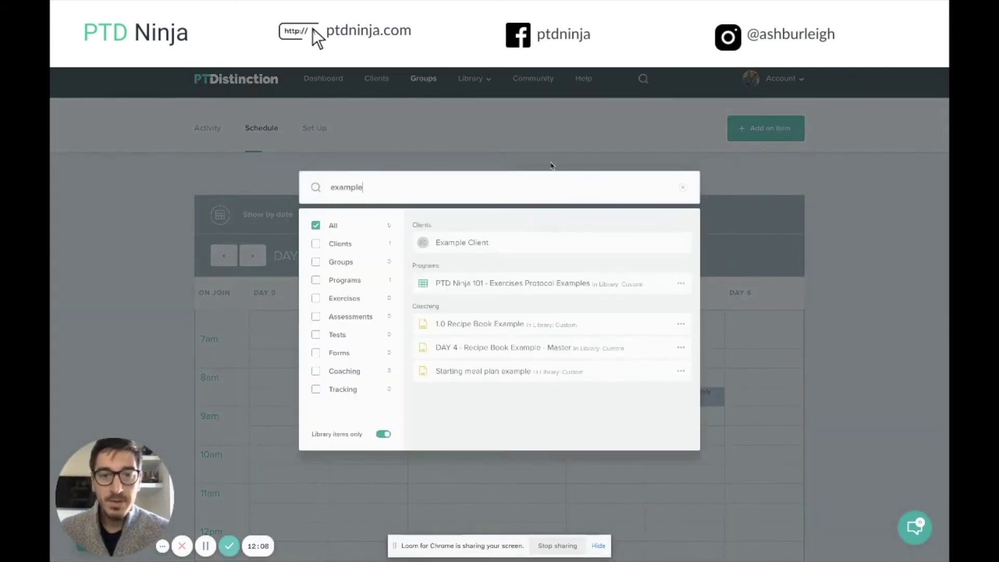
click(482, 242)
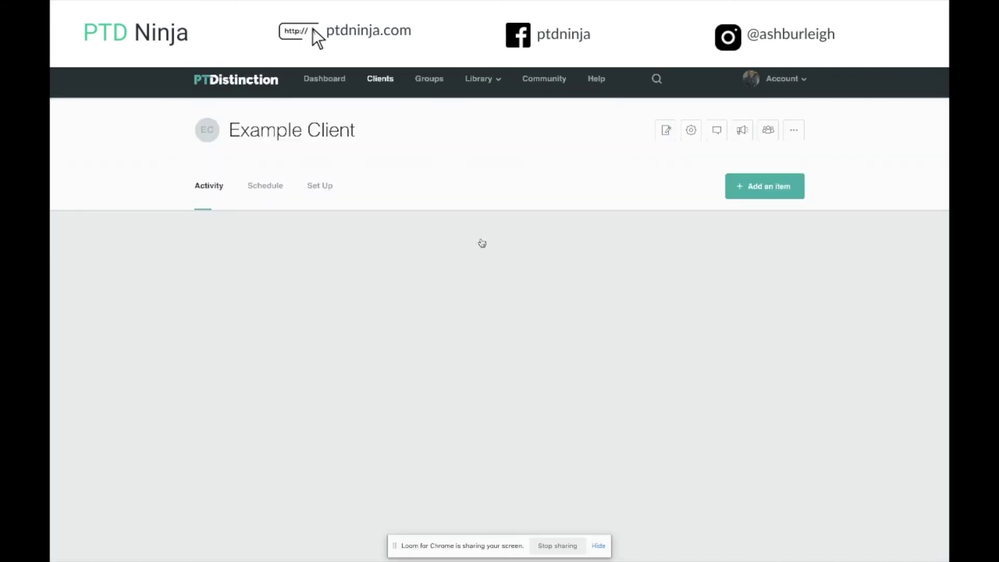
click(307, 188)
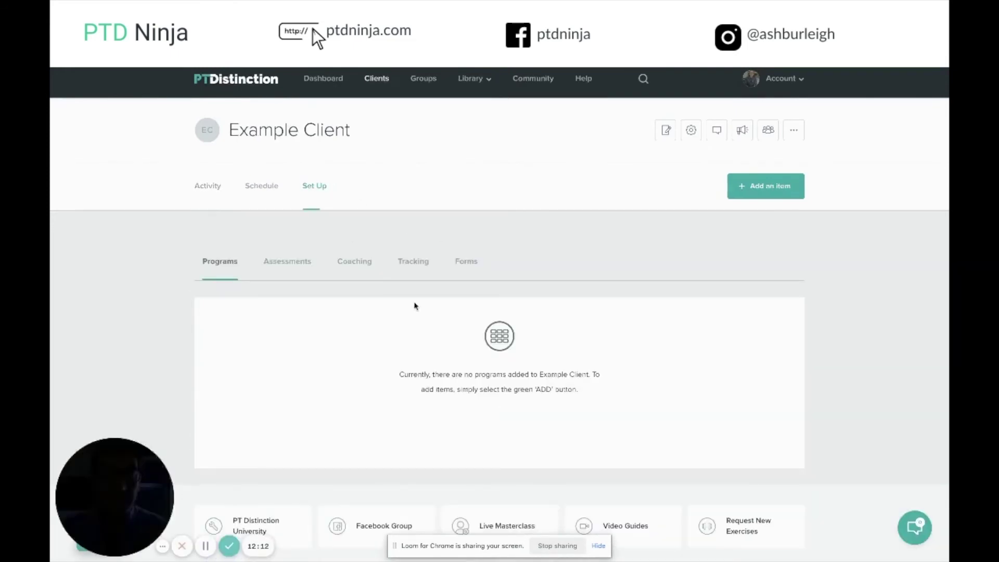
click(416, 263)
scroll(521, 313, down, 2)
click(717, 355)
click(713, 365)
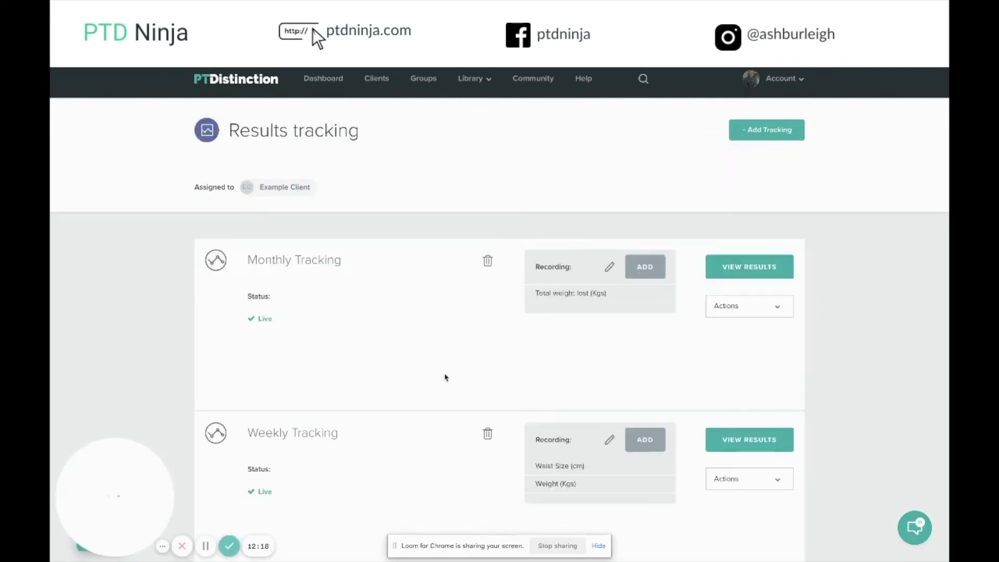
Delete the Monthly Tracking and Weekly Tracking items from Example Client's results tracking
click(776, 307)
click(741, 315)
click(492, 353)
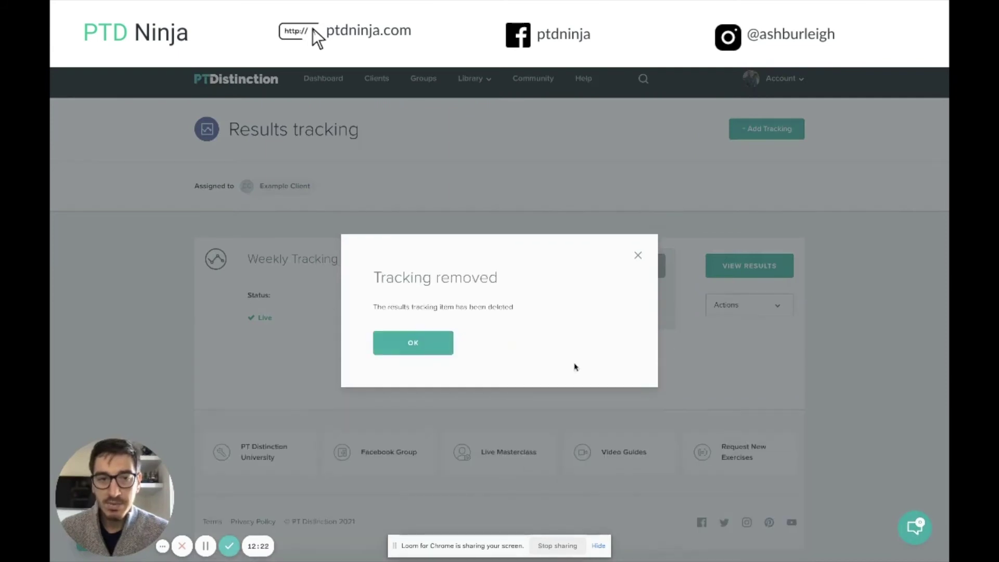
click(418, 340)
click(732, 315)
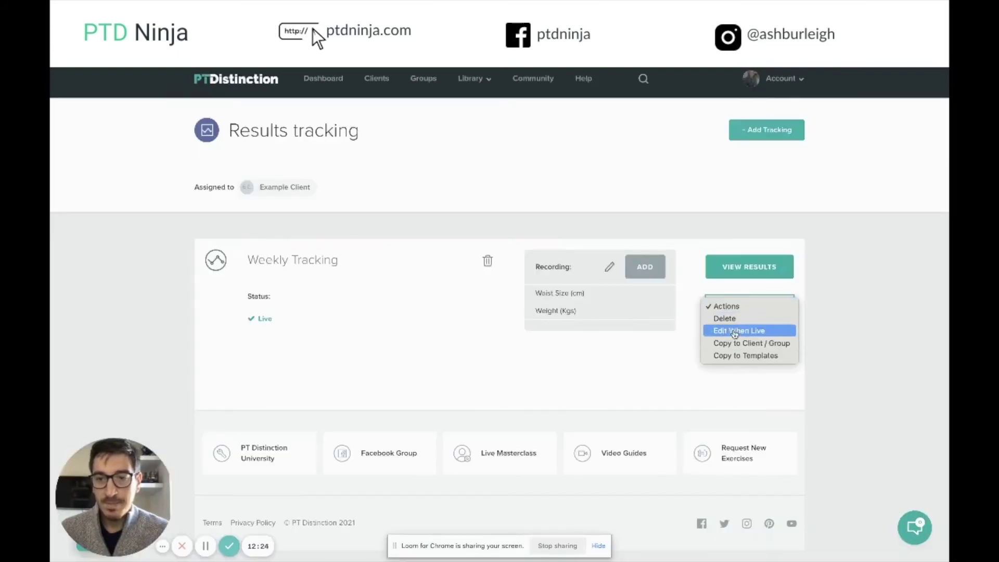
click(728, 317)
click(468, 341)
click(412, 342)
Delete the Monday 9am Update: Progress Photos / Results Tracking event from Example Client's schedule
click(288, 187)
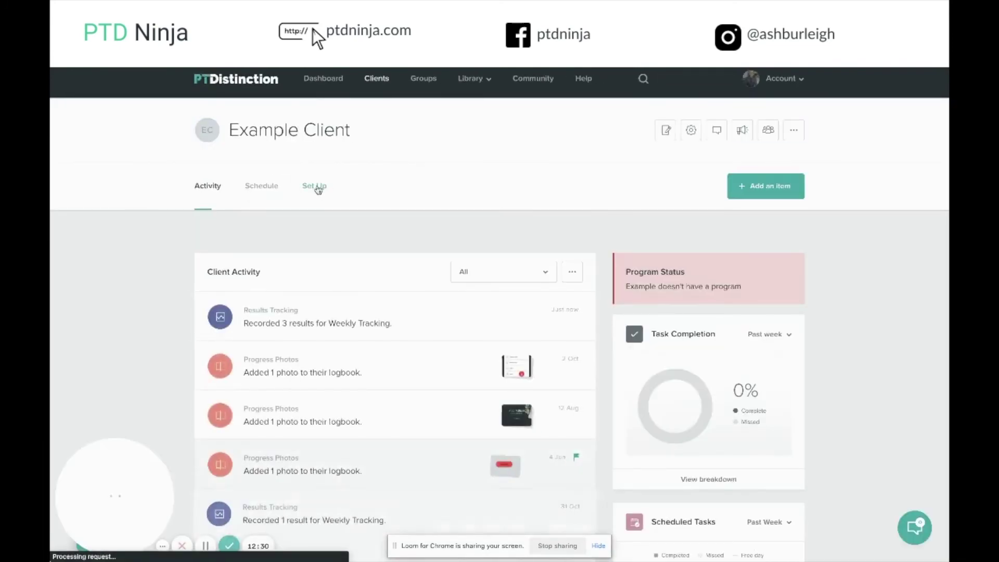
click(315, 187)
click(262, 186)
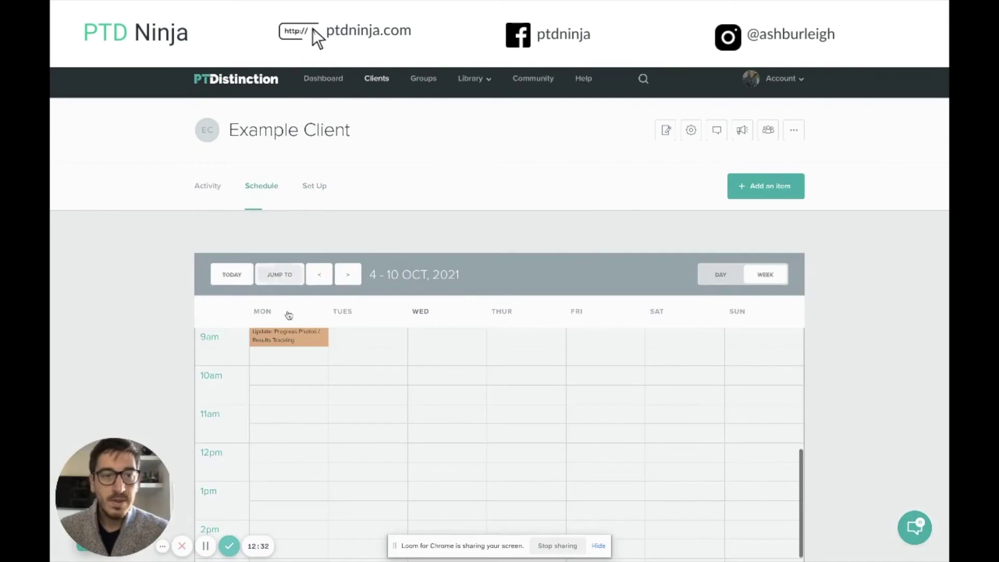
click(288, 337)
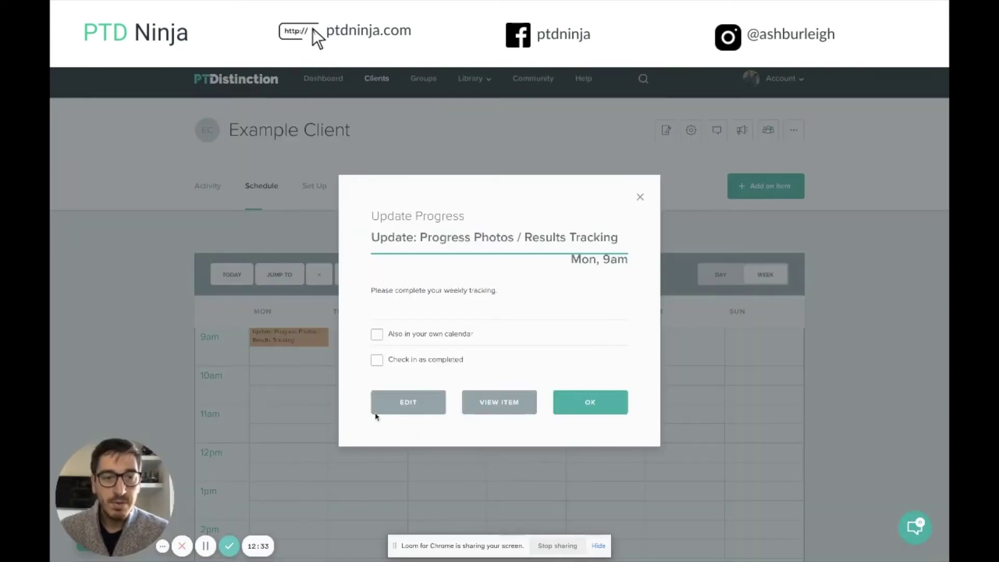
click(403, 403)
click(383, 474)
click(495, 366)
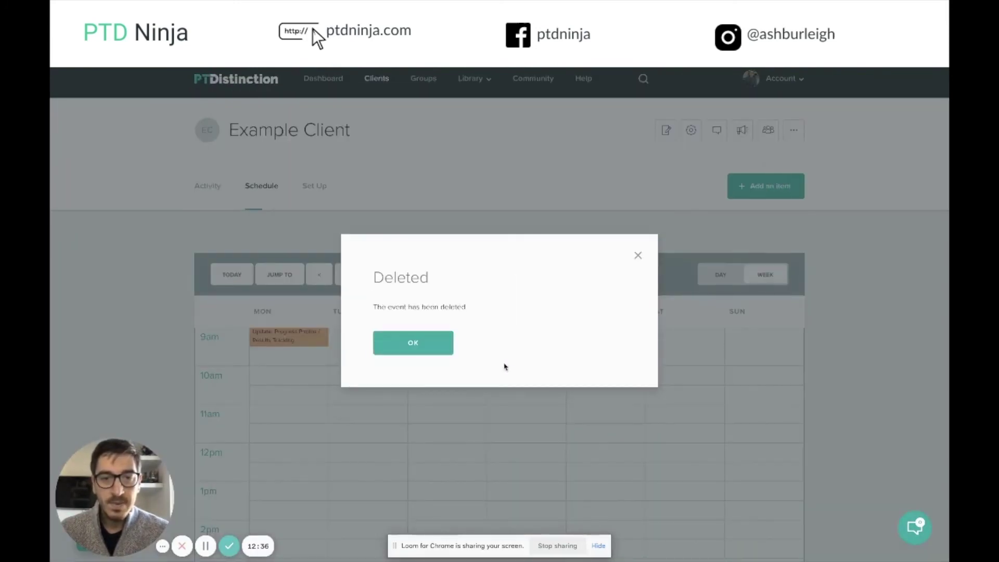
click(422, 348)
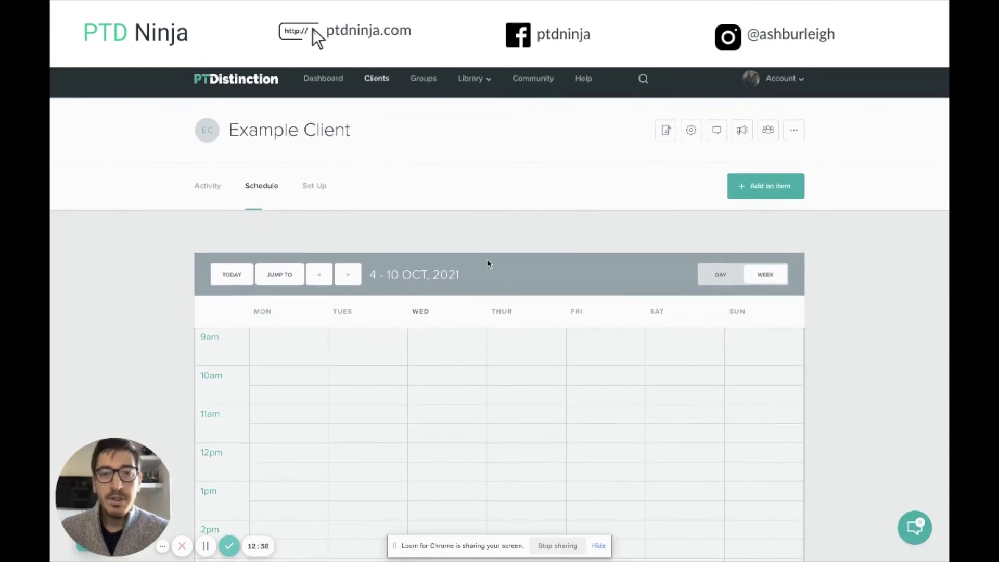
Add Example Client to 3.1.0 PTD Group - Results Tracking (metric), copying the group content to the client's account
click(768, 129)
click(409, 344)
click(499, 288)
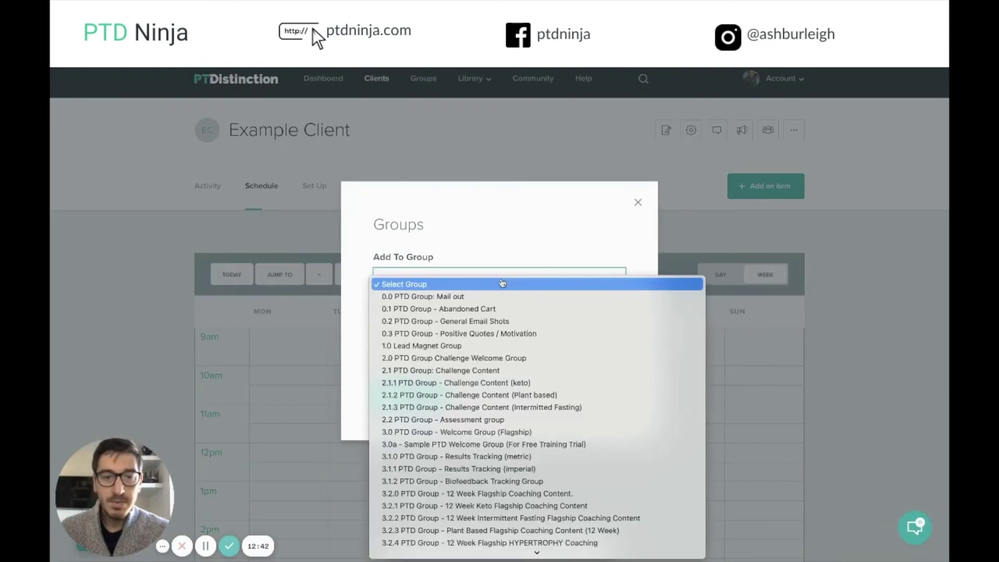
click(470, 457)
click(396, 355)
click(412, 356)
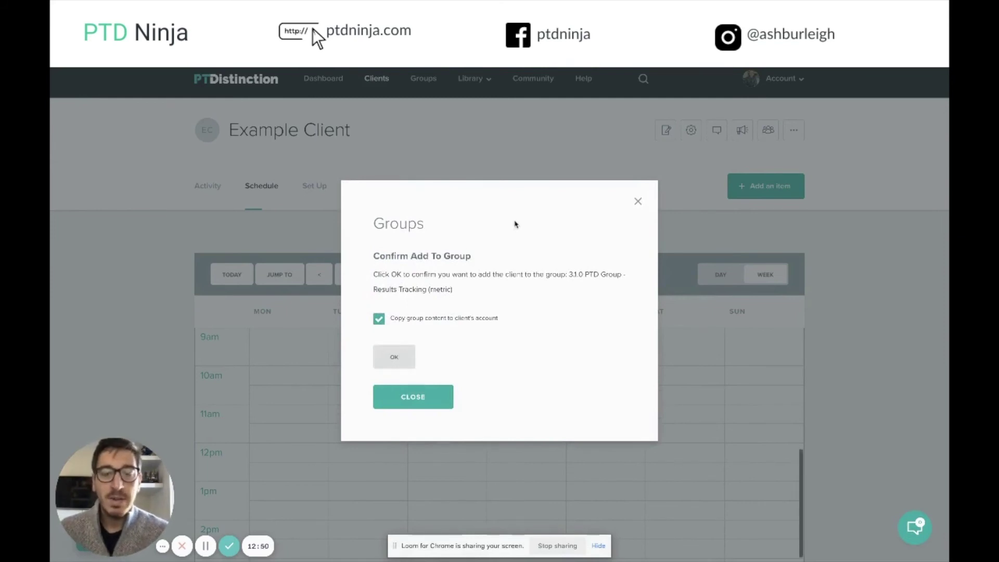
click(412, 379)
scroll(517, 315, down, 2)
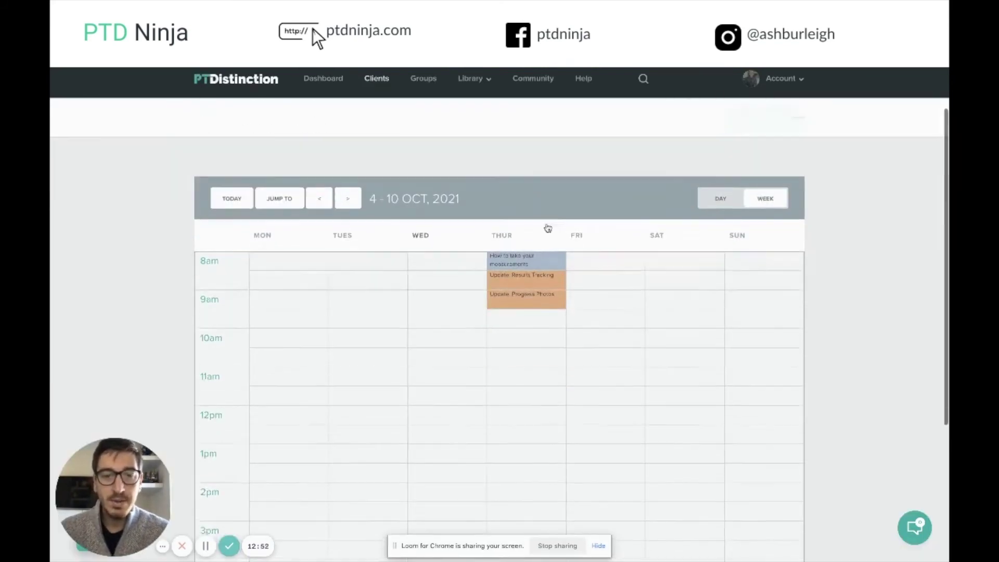
Review Example Client's schedule for 4–10 October 2021 and the coaching items in the client's setup
scroll(516, 320, up, 2)
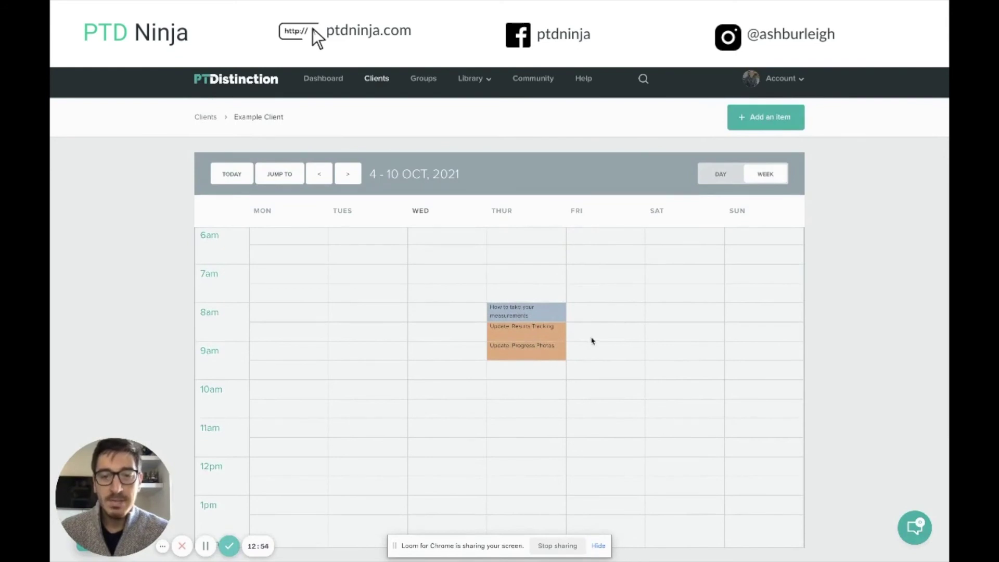
scroll(474, 178, up, 1)
scroll(475, 178, up, 1)
click(311, 158)
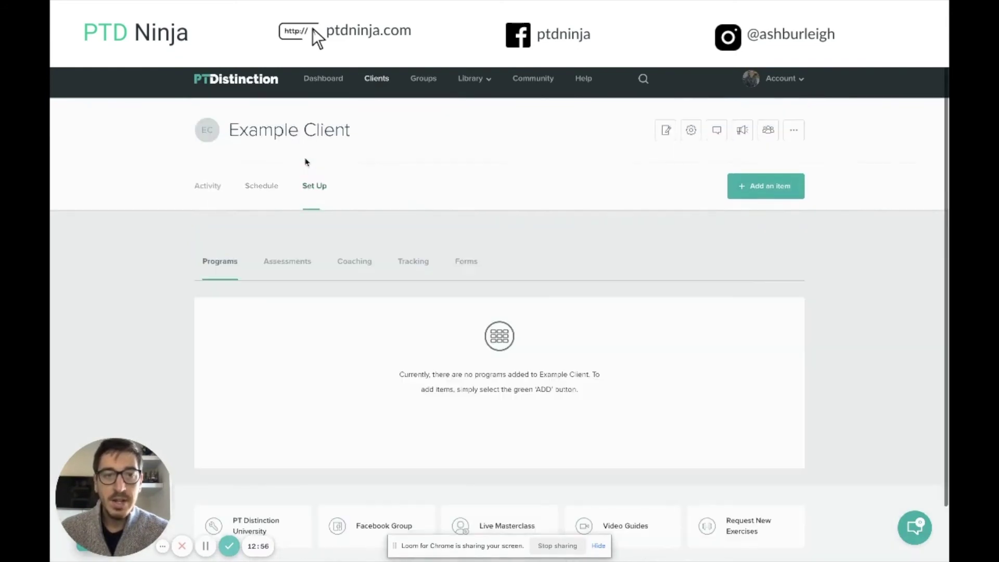
click(358, 264)
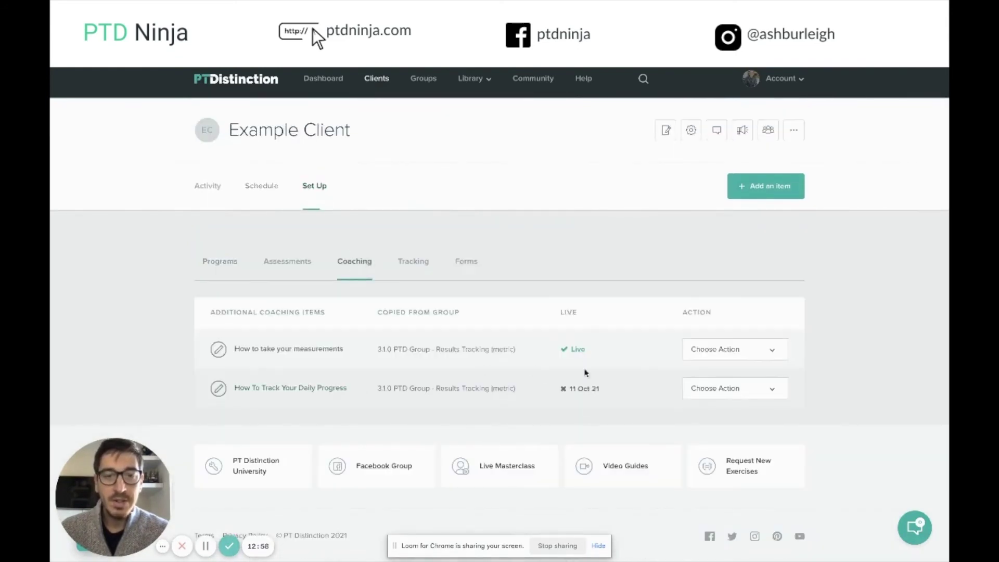
Examine the daily and weekly items in Example Client's results tracking sheet and return to the client's activity overview
click(415, 264)
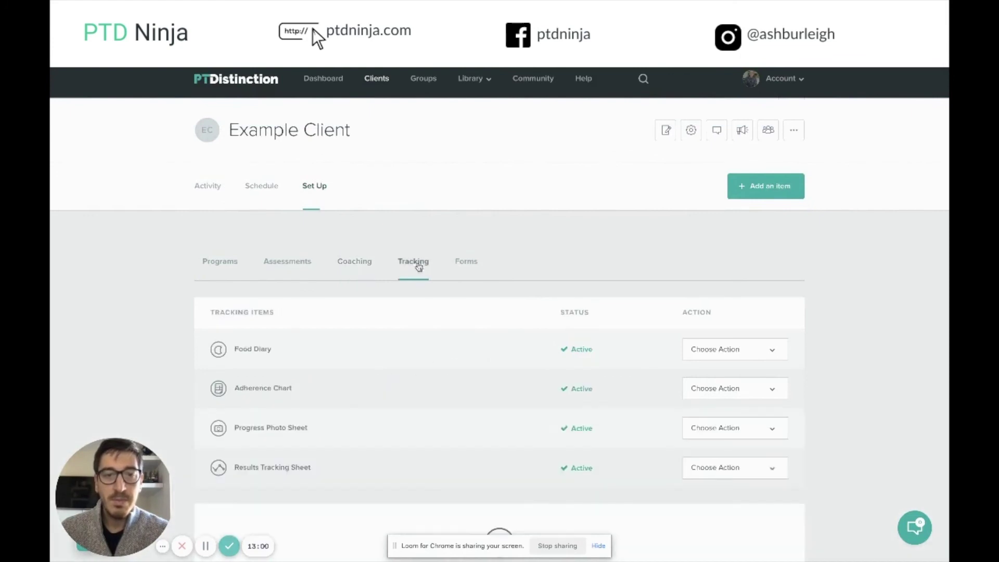
click(290, 467)
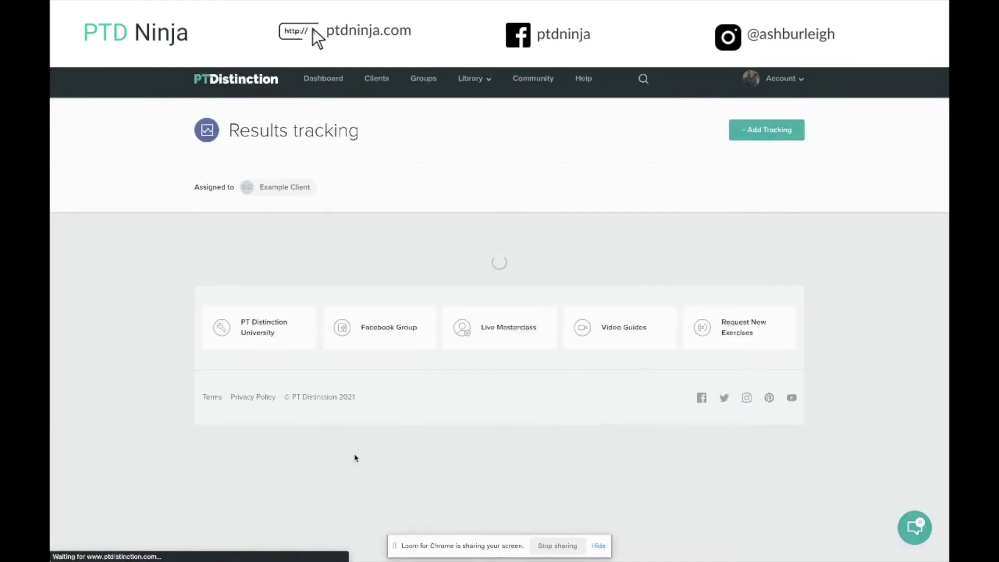
scroll(413, 370, down, 3)
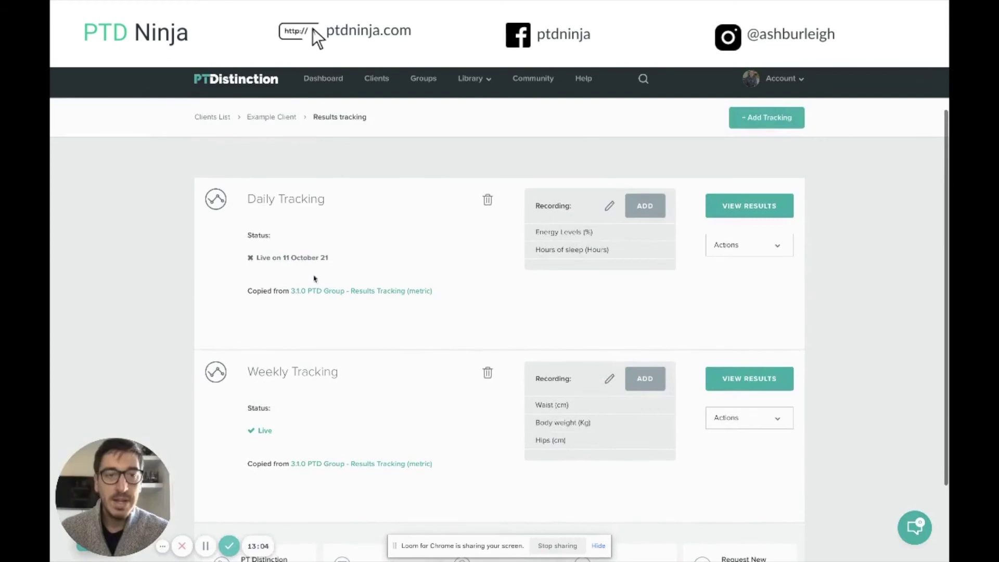
scroll(374, 414, up, 3)
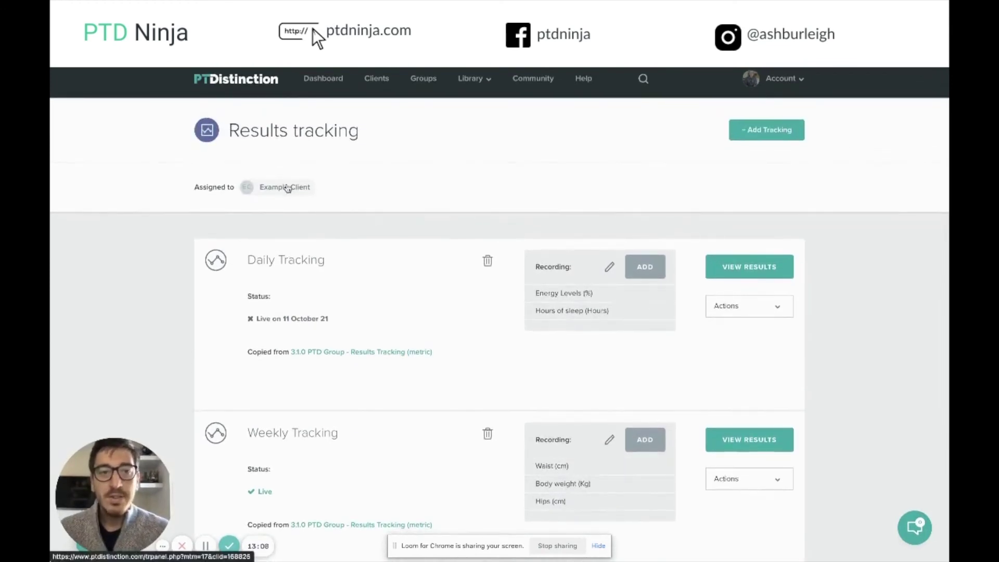
click(286, 189)
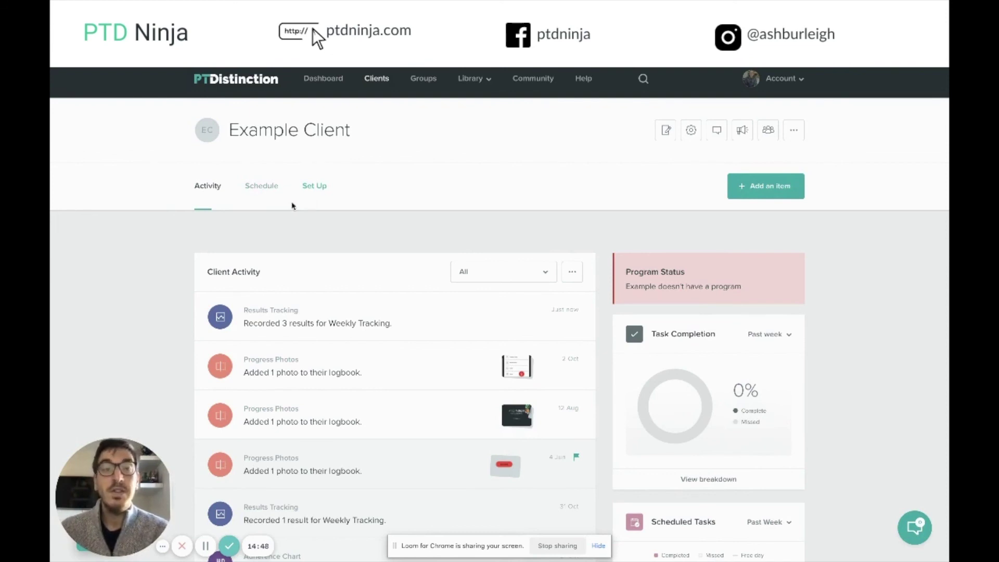
click(230, 547)
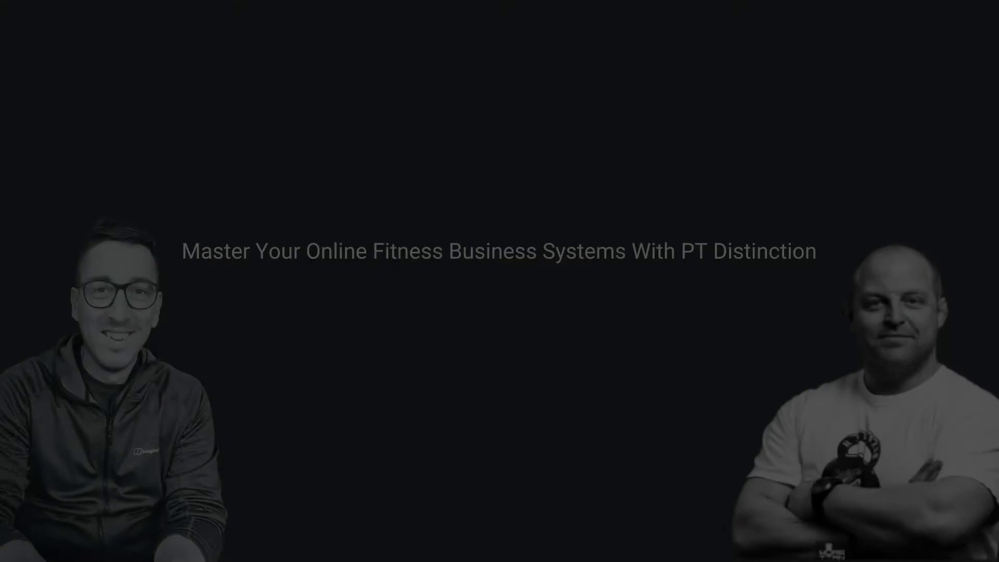